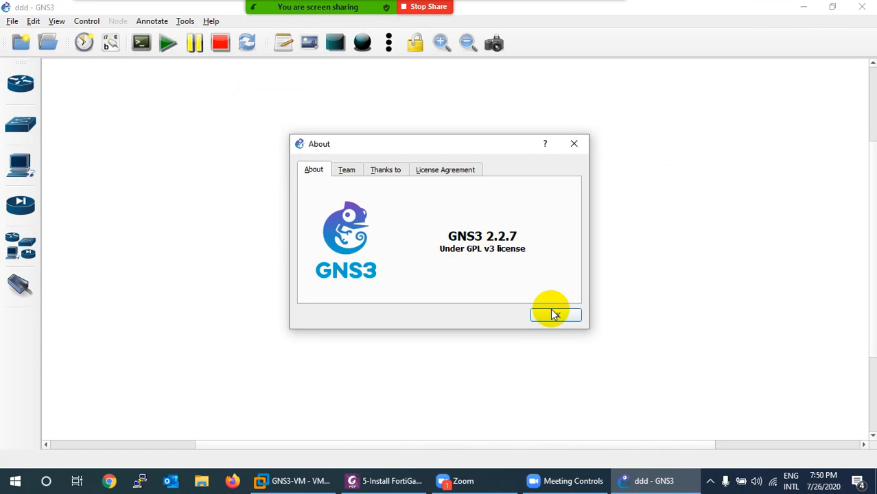
- Close the About dialog and review the Windows, GNS3 version and KVM requirements in the FortiGate installation PDF in Foxit PhantomPDF
click(553, 314)
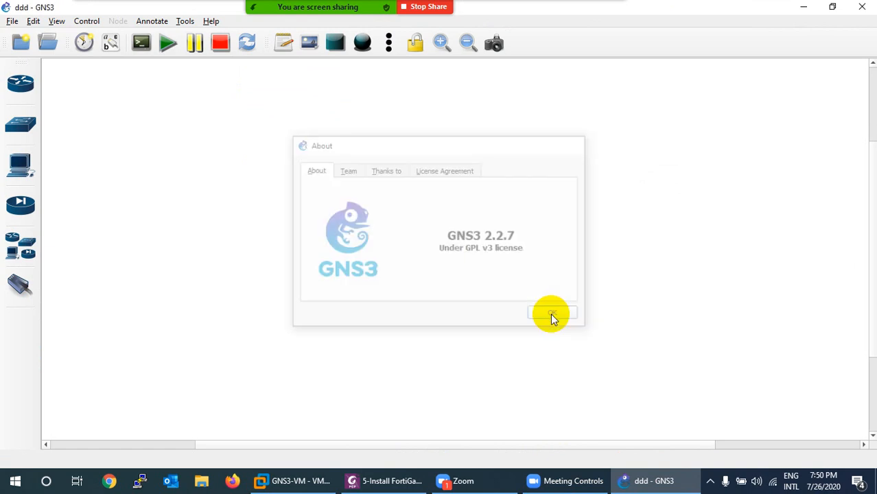
click(401, 480)
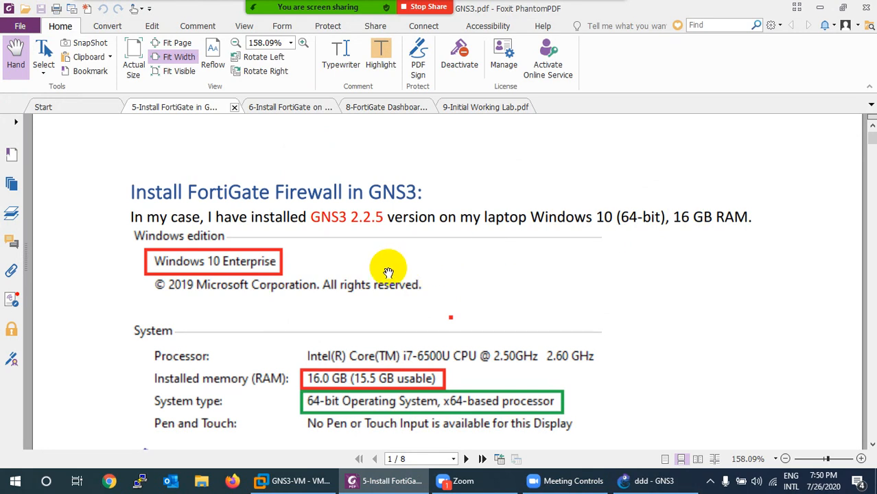
scroll(388, 272, down, 5)
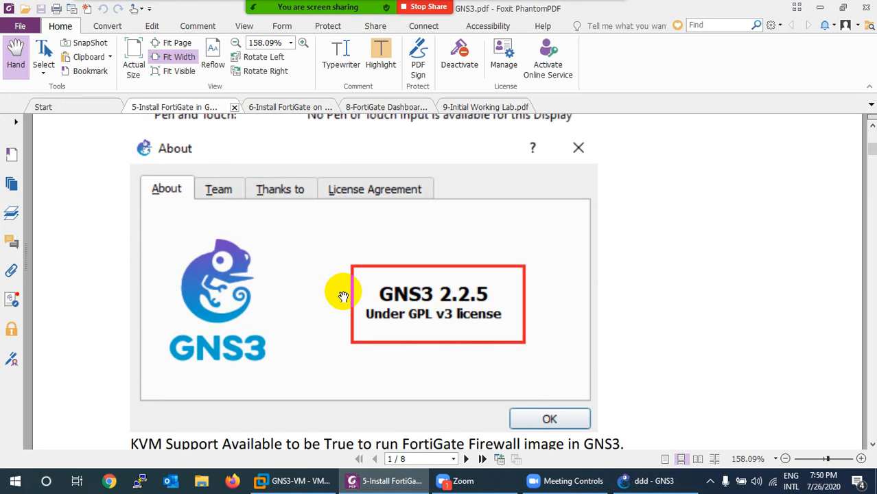
scroll(343, 296, down, 1)
scroll(400, 289, down, 3)
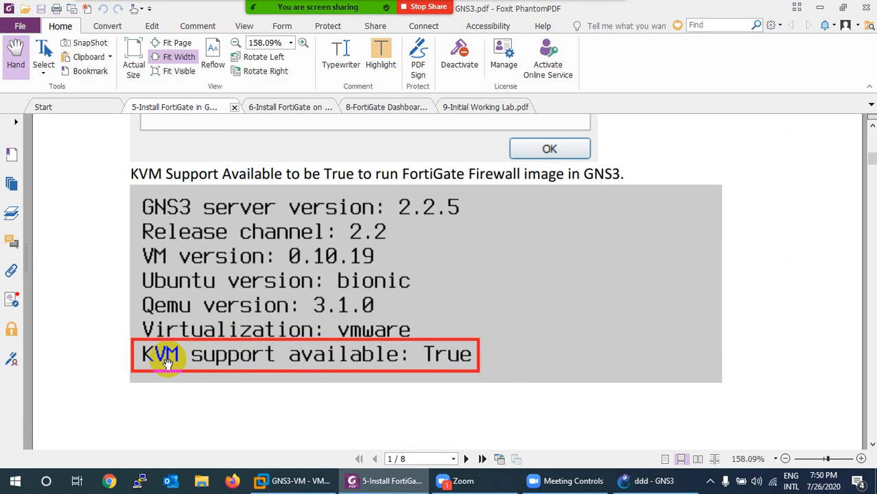
- Switch to VMware Workstation and check the GNS3 VM's server version and KVM support
click(647, 480)
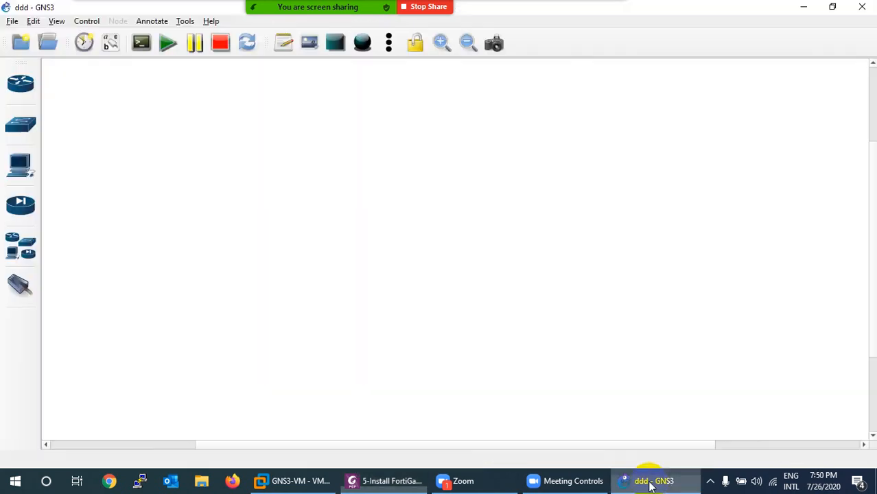
click(298, 481)
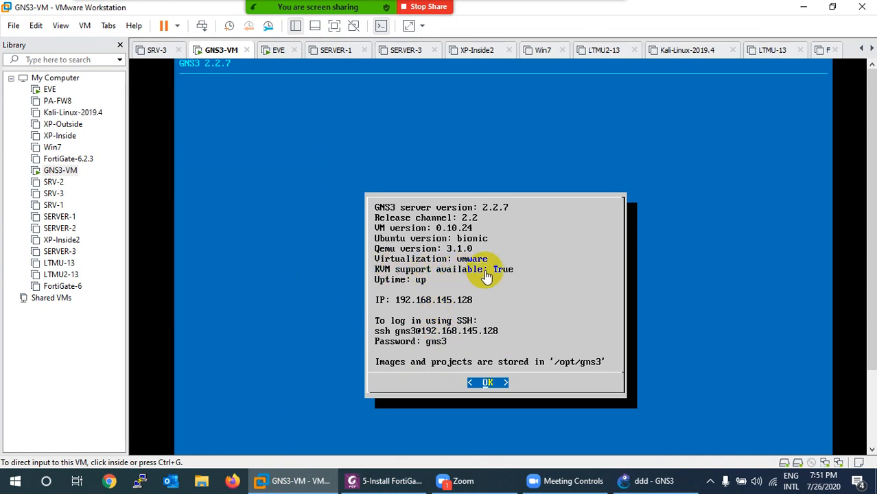
- Return to the installation PDF in Foxit PhantomPDF and read the page 2 section on creating a new template
click(386, 480)
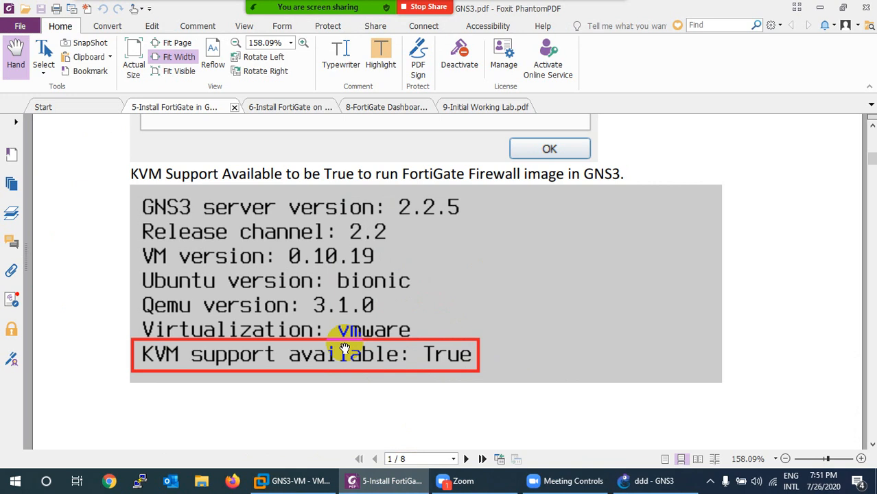
scroll(343, 343, down, 10)
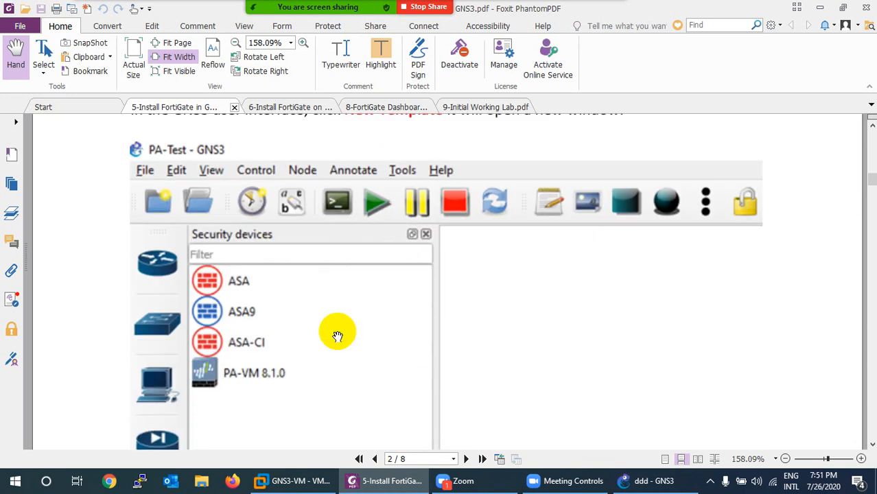
scroll(336, 336, down, 1)
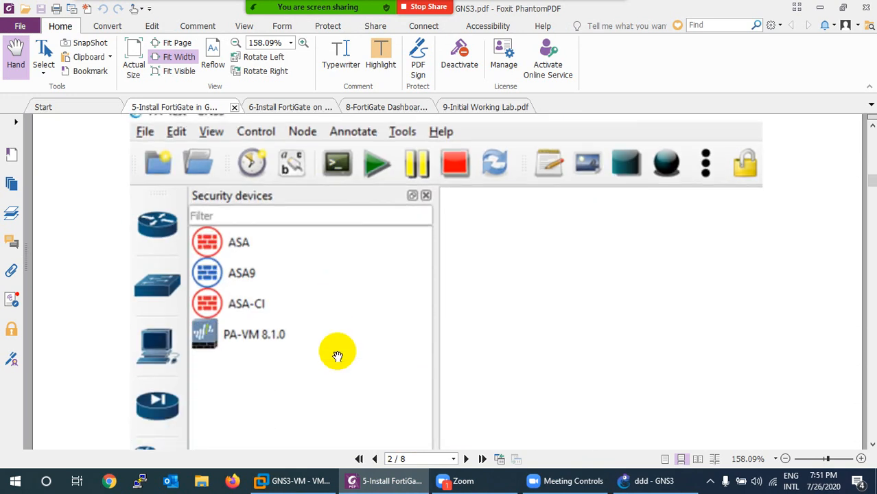
- Switch to GNS3, browse the router, switch and end device categories, and display the security devices list
click(642, 483)
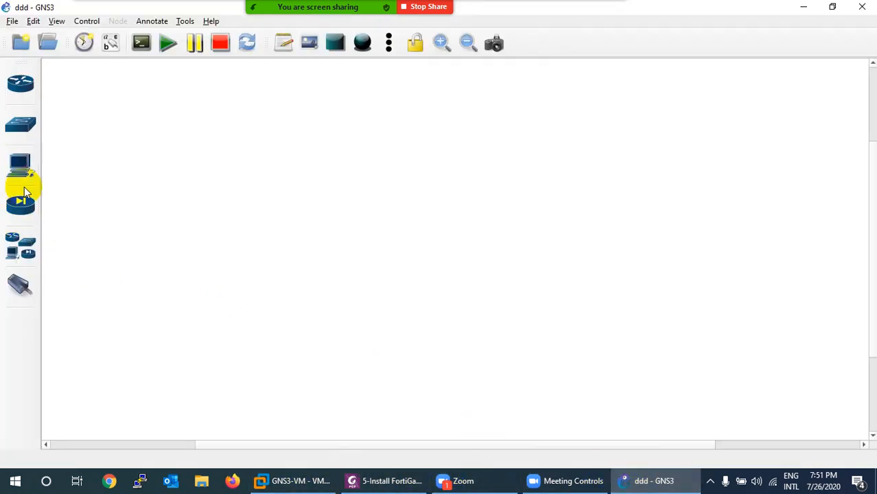
click(21, 83)
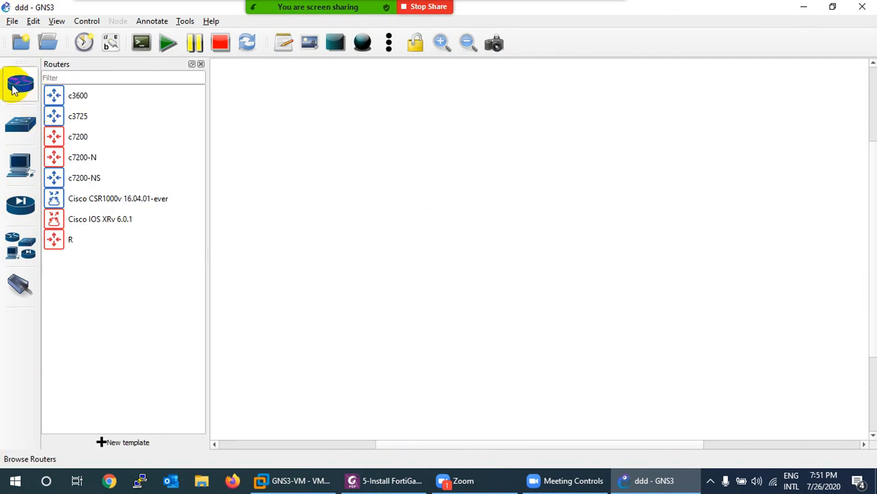
click(20, 122)
click(18, 162)
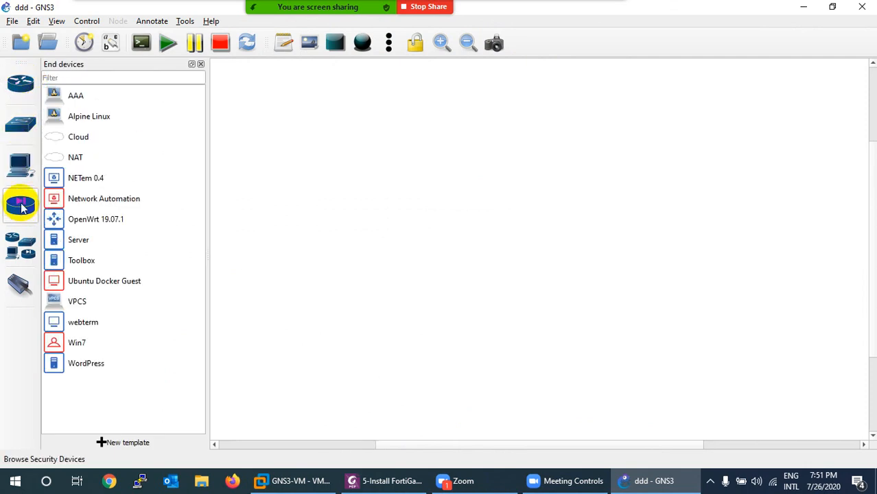
click(20, 212)
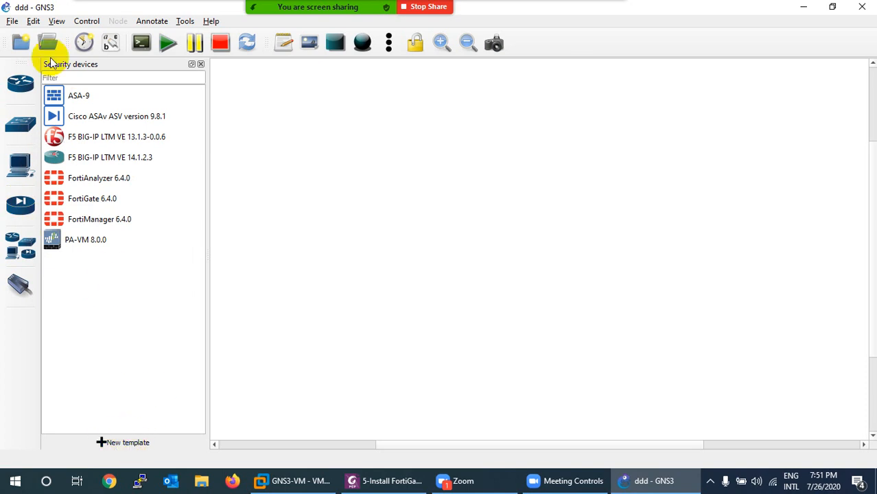
click(34, 22)
click(45, 81)
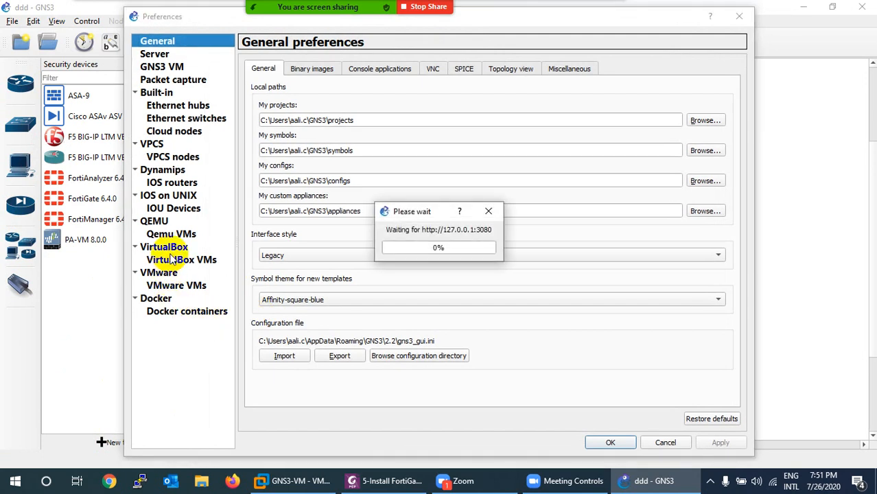
click(162, 235)
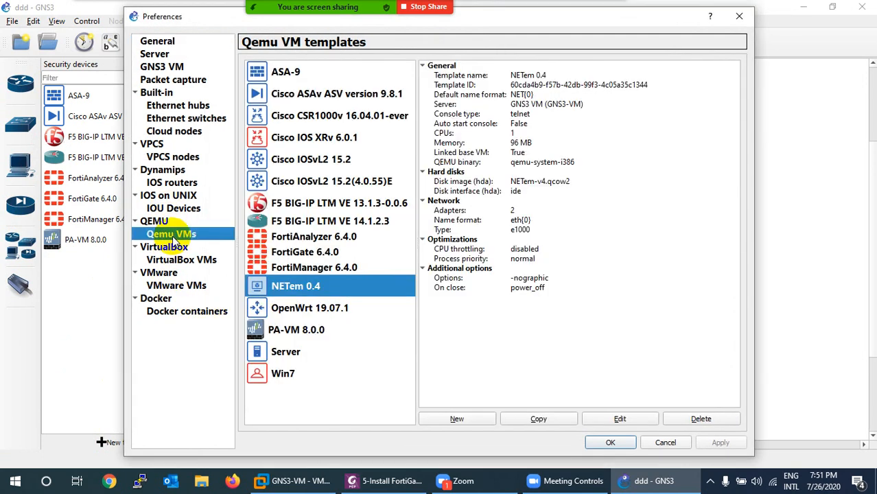
click(456, 419)
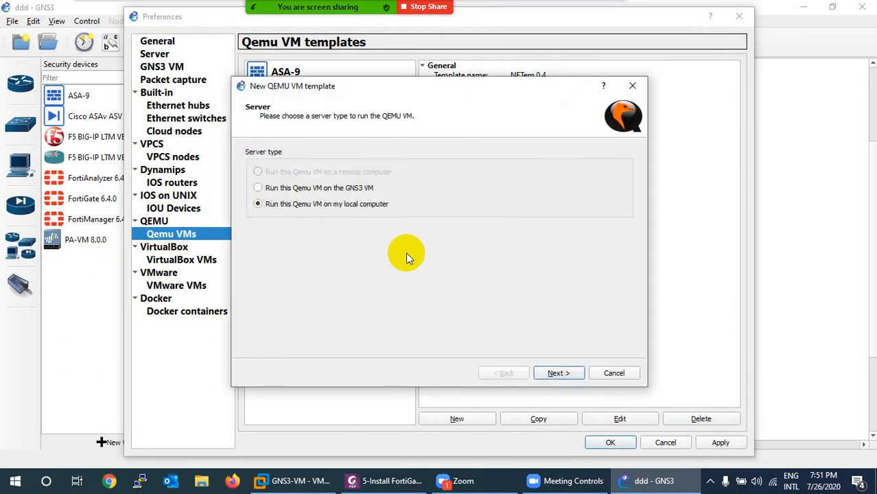
click(612, 374)
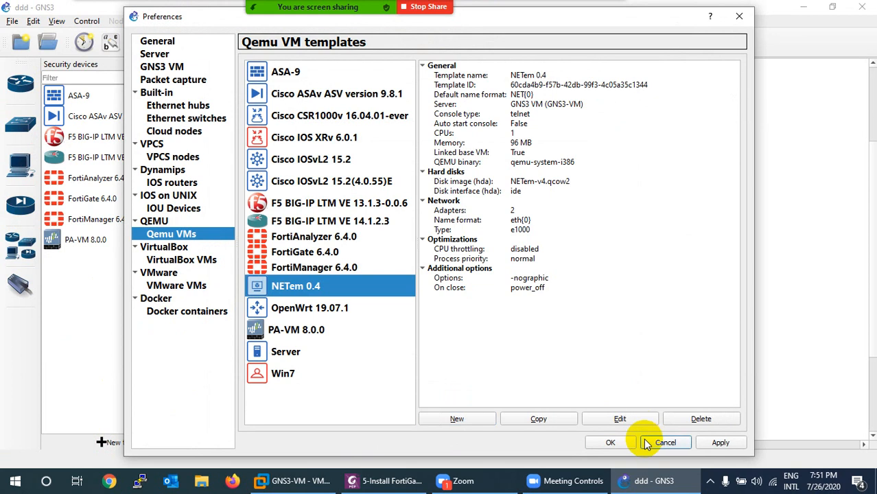
click(663, 443)
click(450, 259)
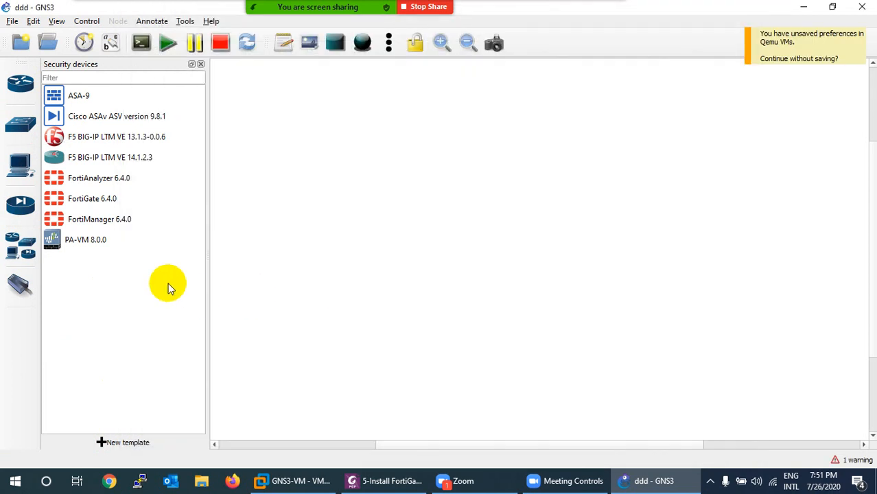
- Start a new template from the security devices list, using the option to install an appliance from the GNS3 server
click(24, 214)
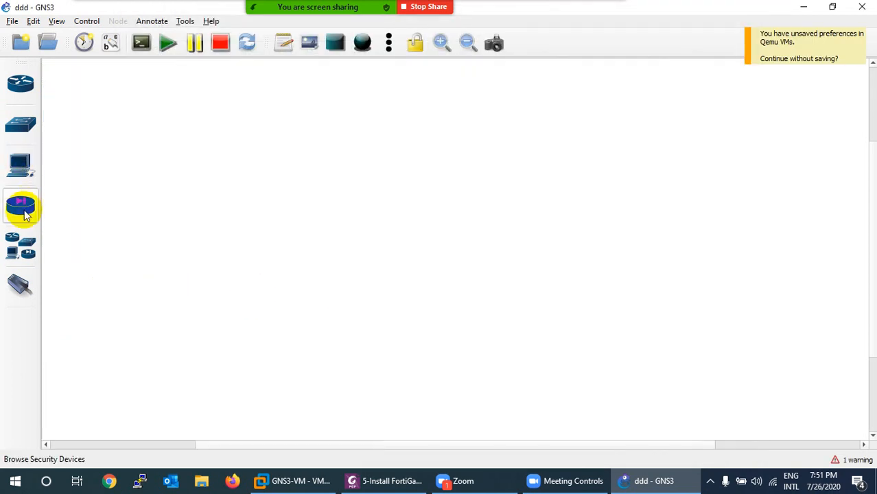
click(25, 214)
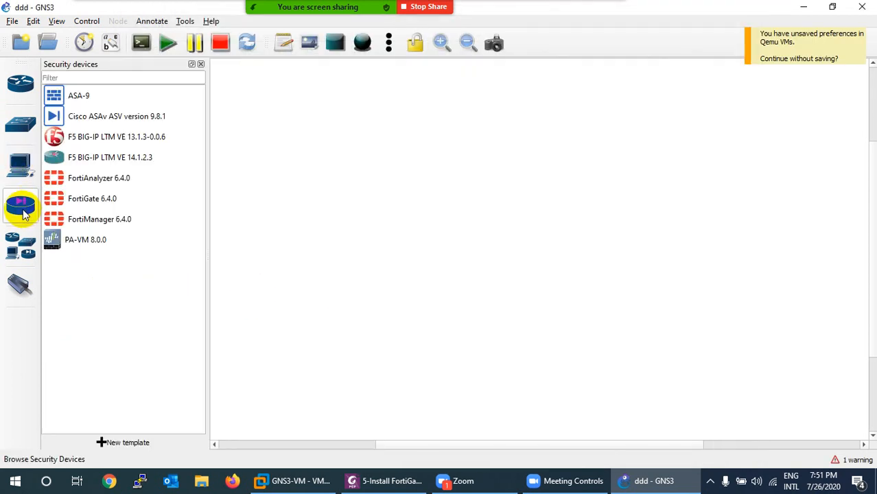
click(123, 444)
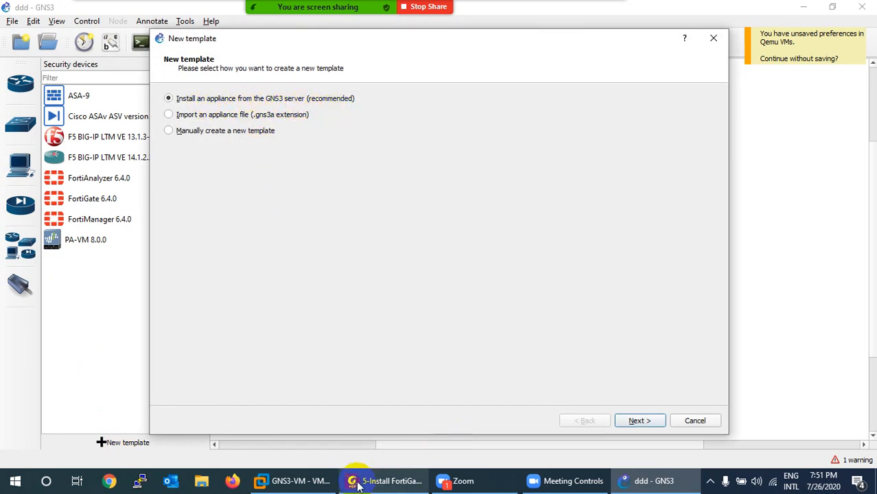
click(312, 485)
click(312, 484)
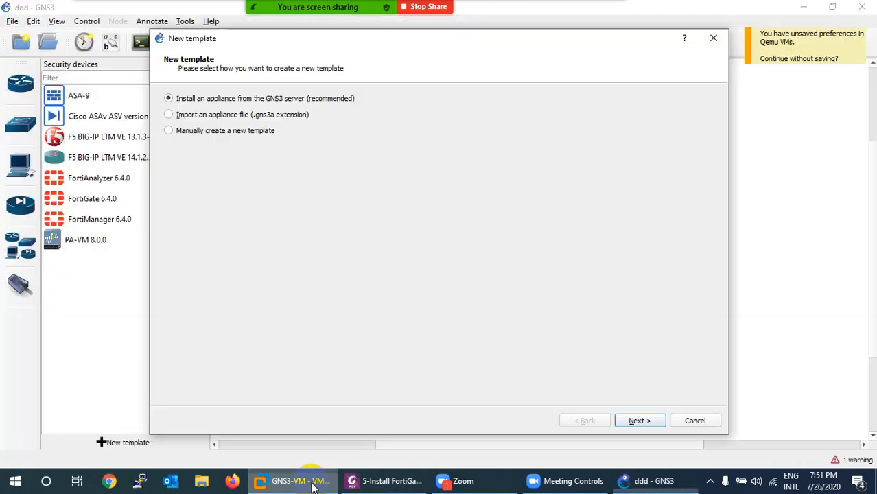
click(644, 421)
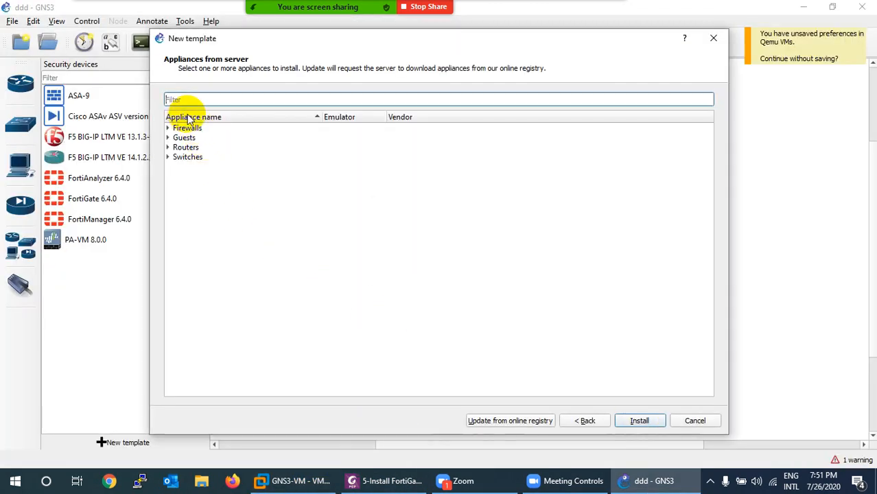
- Filter the server's appliance list by "forti" to examine the Fortinet appliances, and clear the filter
text(forti)
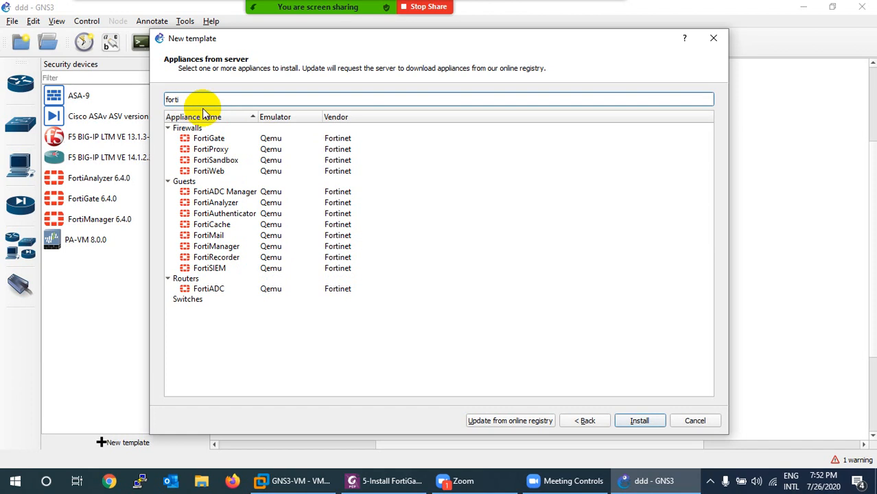
key(BackSpace)
key(BackSpace)
key(BackSpace)
key(BackSpace)
key(BackSpace)
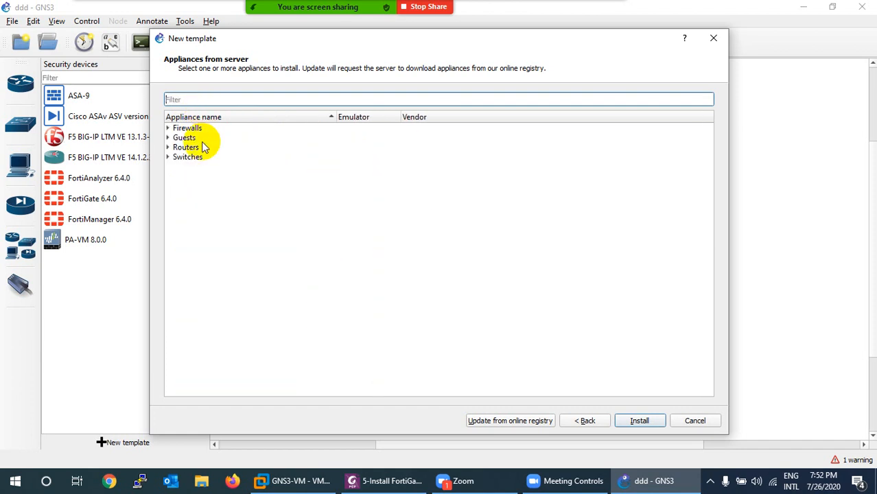
- Choose the FortiGate appliance from the Firewalls category and start its installation
click(169, 129)
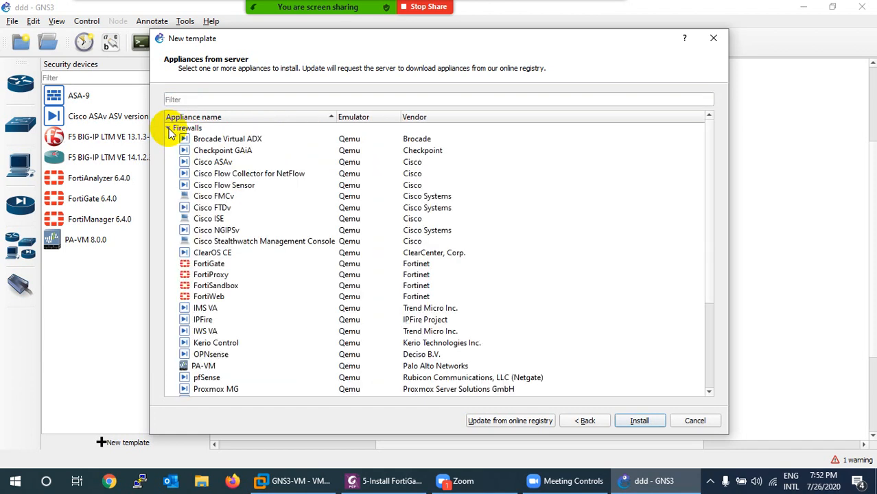
click(213, 268)
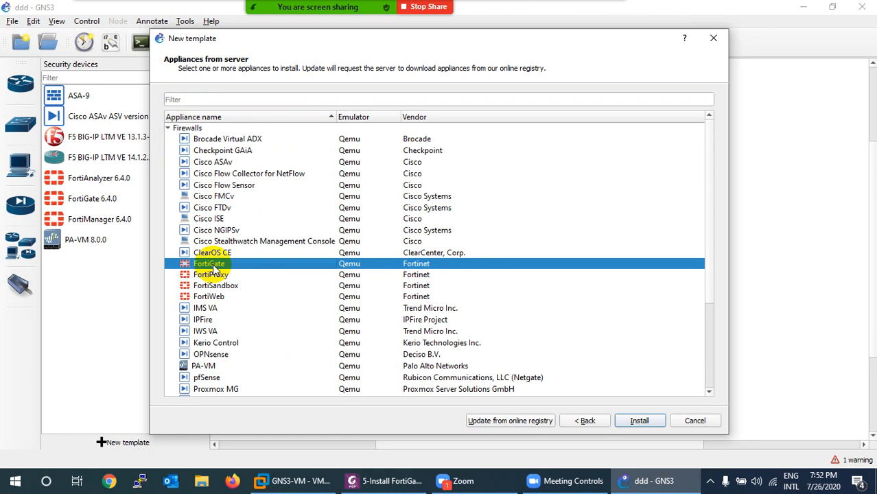
click(638, 421)
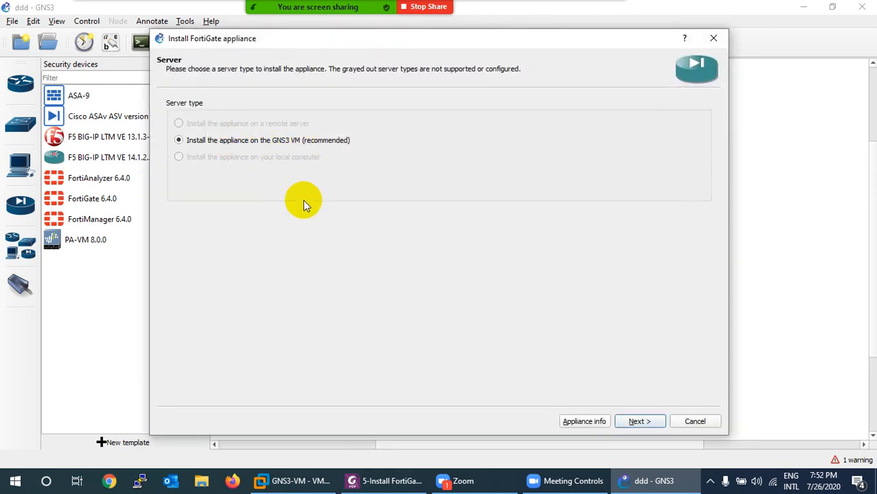
- Accept installation on the GNS3 VM with the /usr/bin/qemu-system-x86_64 (v3.1.0) binary and proceed to the required files
click(289, 482)
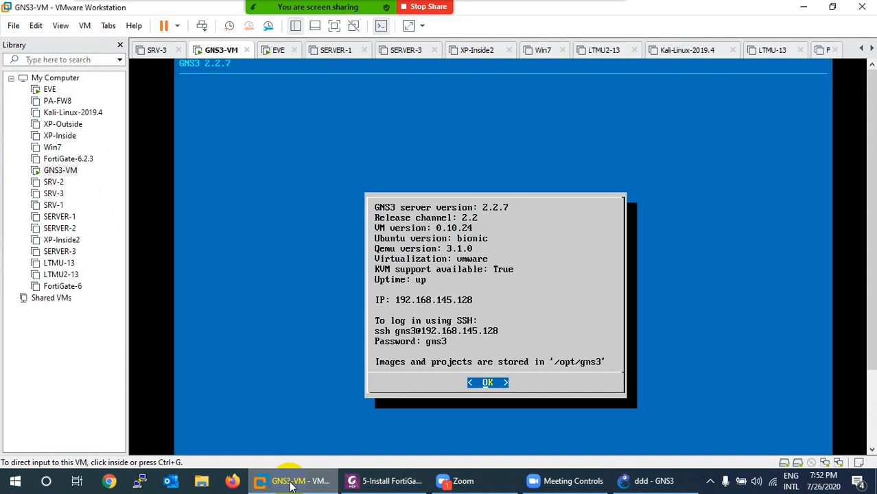
click(290, 482)
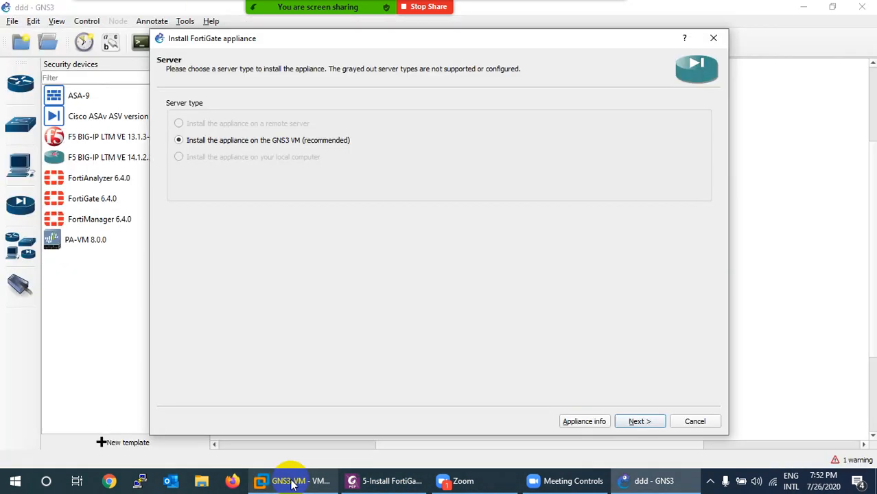
click(639, 420)
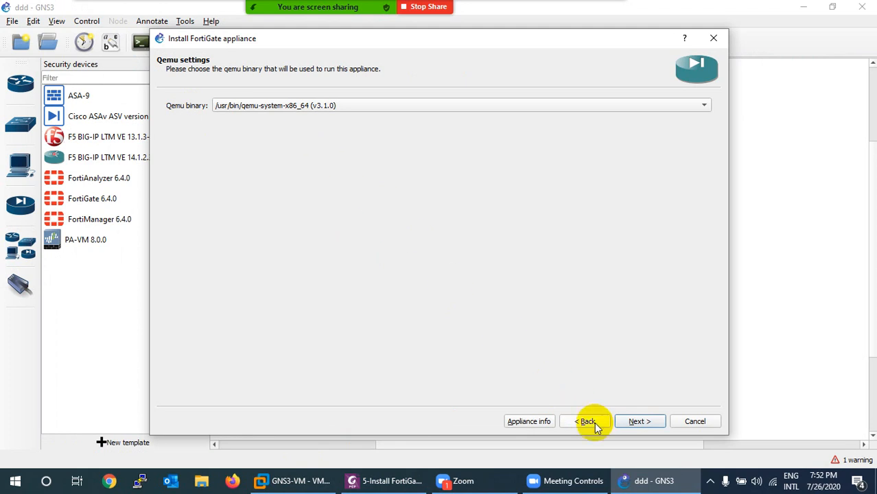
click(635, 422)
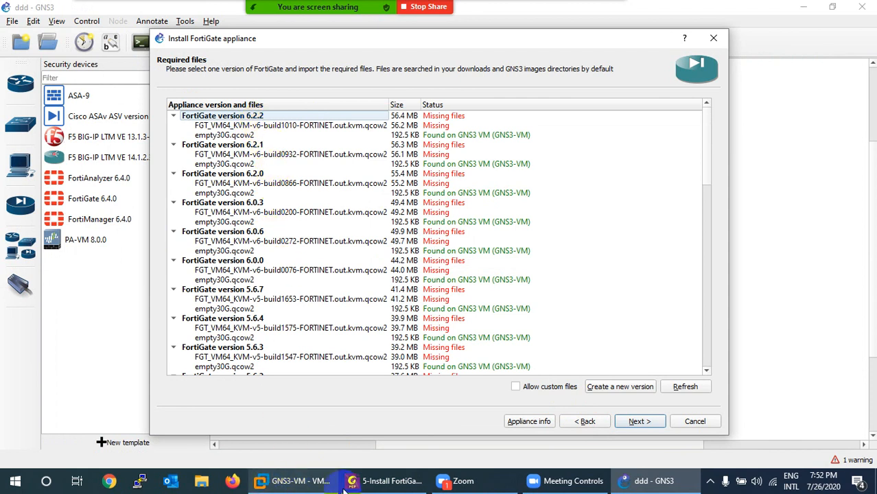
- Search Google for "support fortinet" in Firefox and open the Fortinet Service & Support site
click(232, 483)
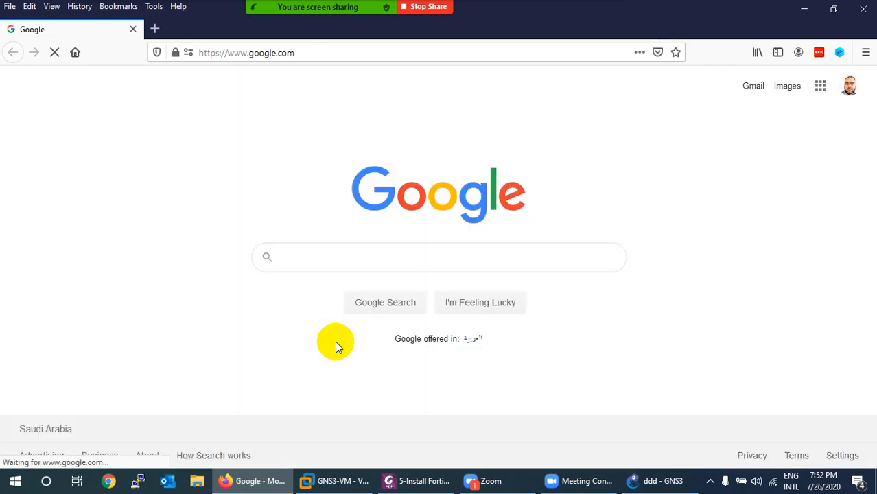
text(suppo)
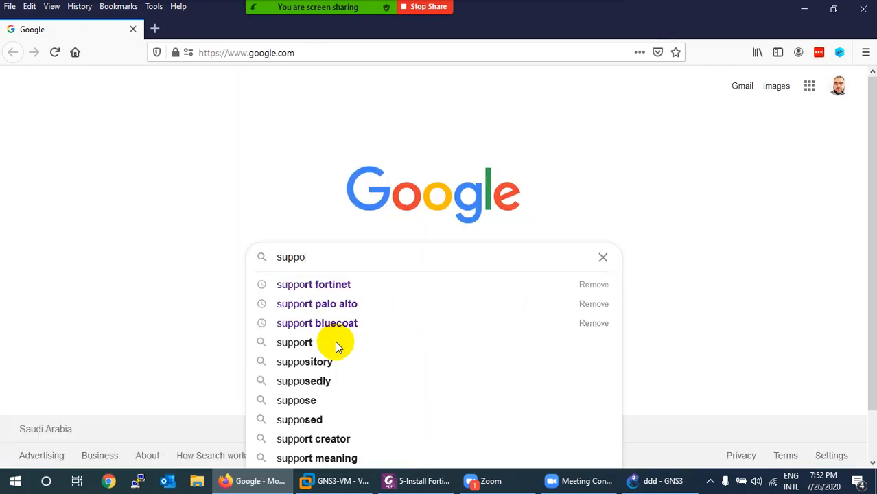
click(332, 284)
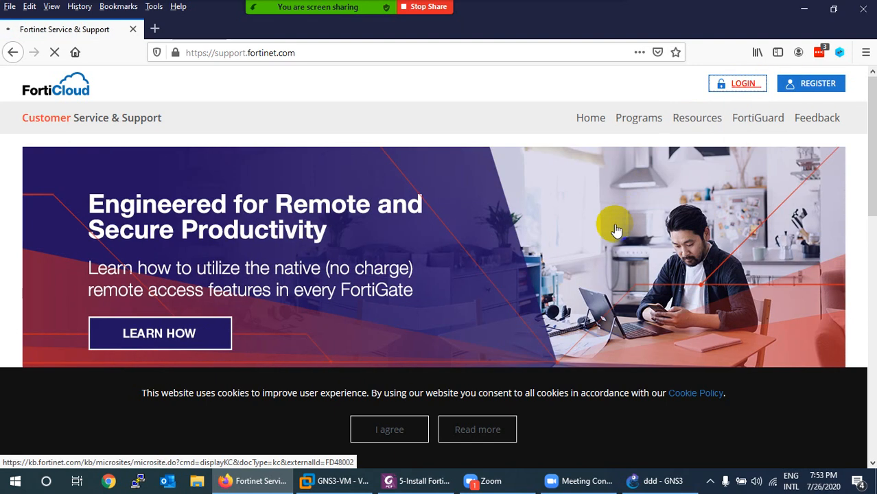
- Log in to the Fortinet support site, check the Firmware Images downloads, and open the VM Images download page
click(735, 86)
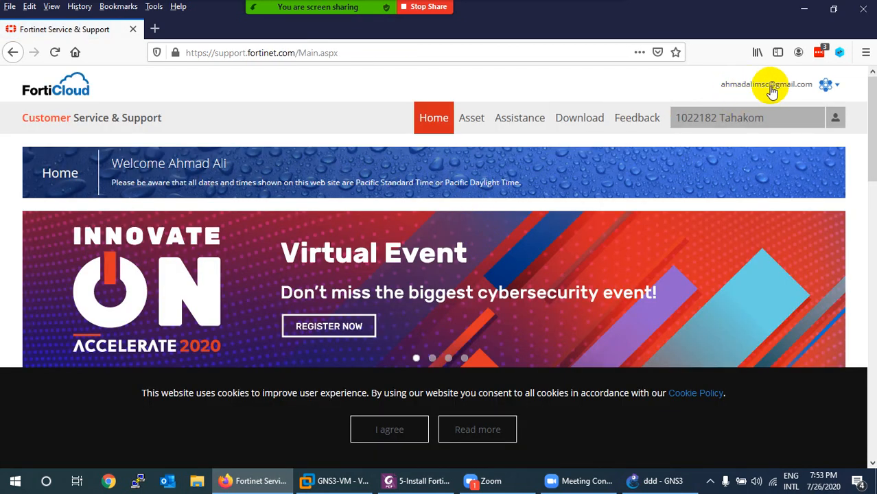
click(579, 119)
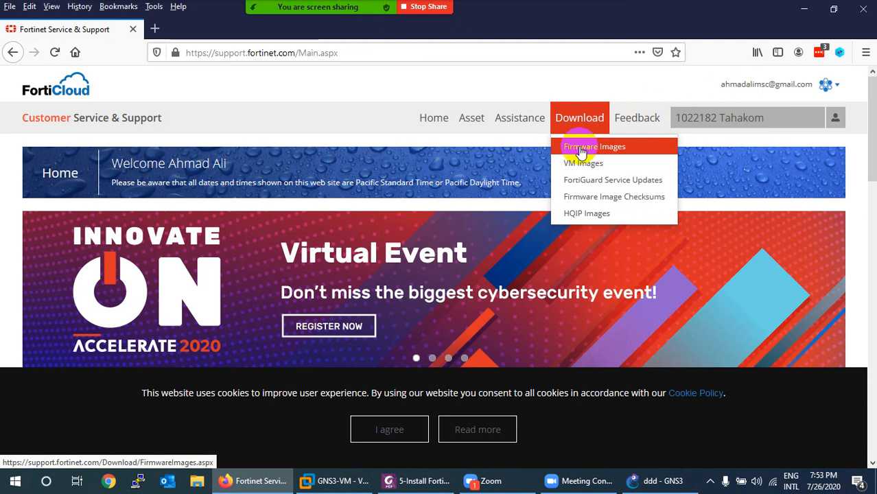
click(581, 148)
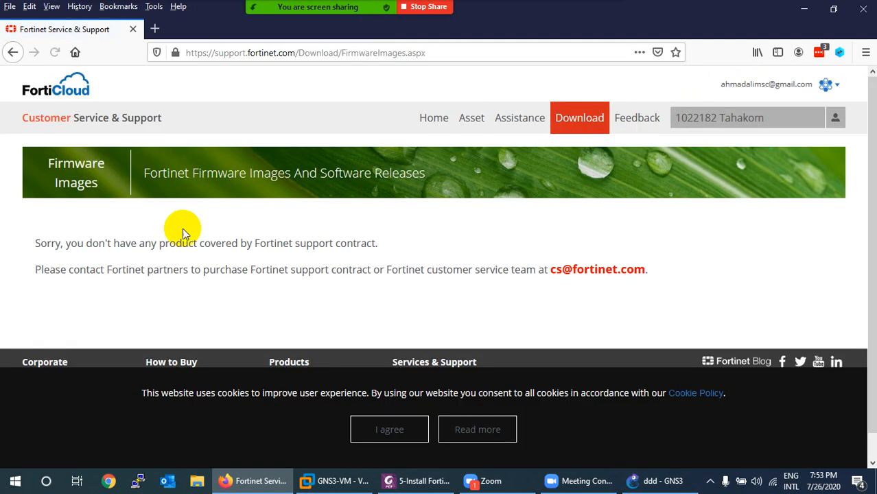
click(579, 118)
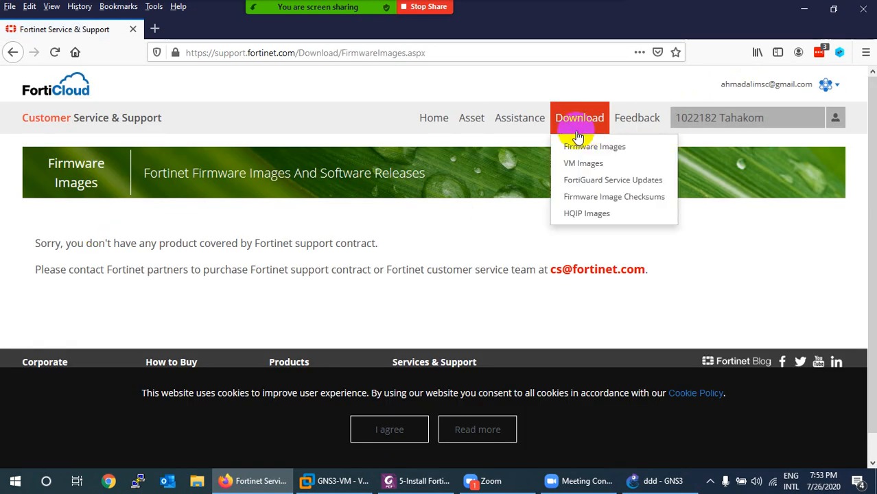
click(586, 165)
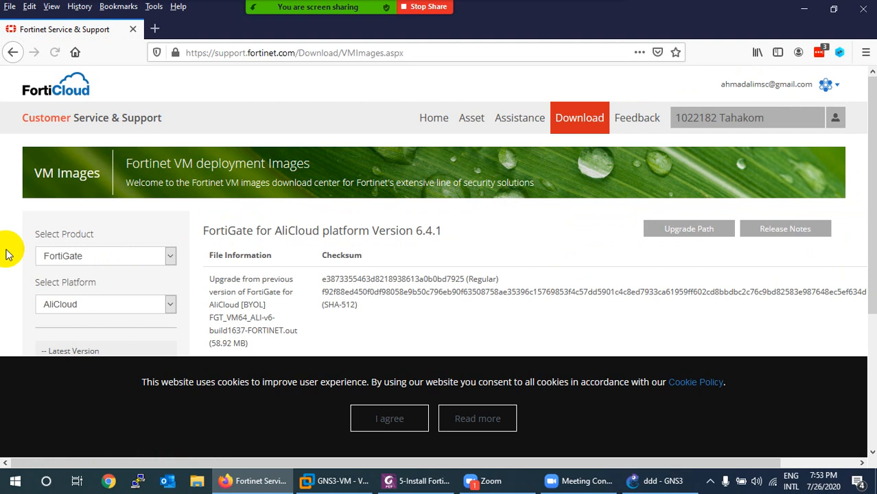
- Show the FortiGate VM images for the KVM platform, version 6.2.4
scroll(68, 247, down, 3)
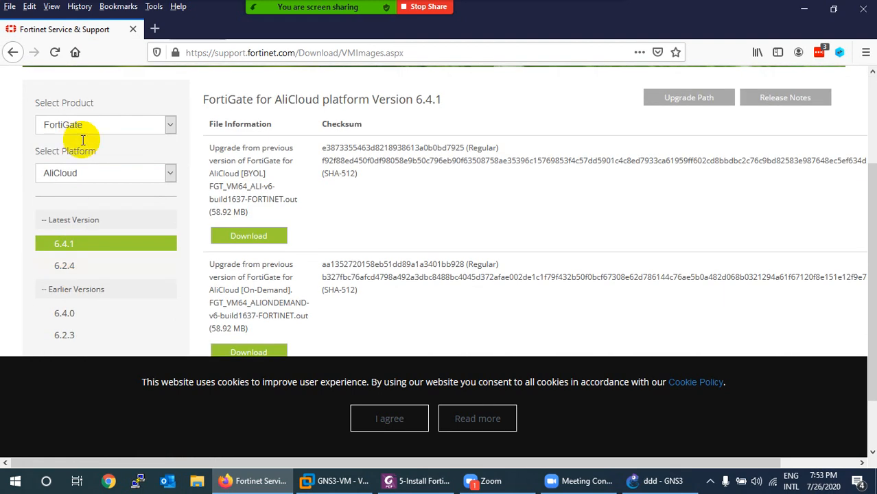
click(82, 179)
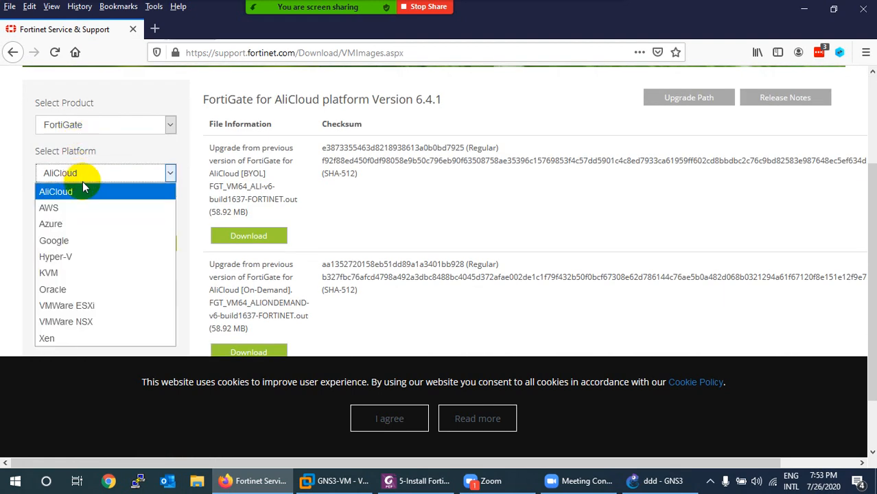
click(56, 275)
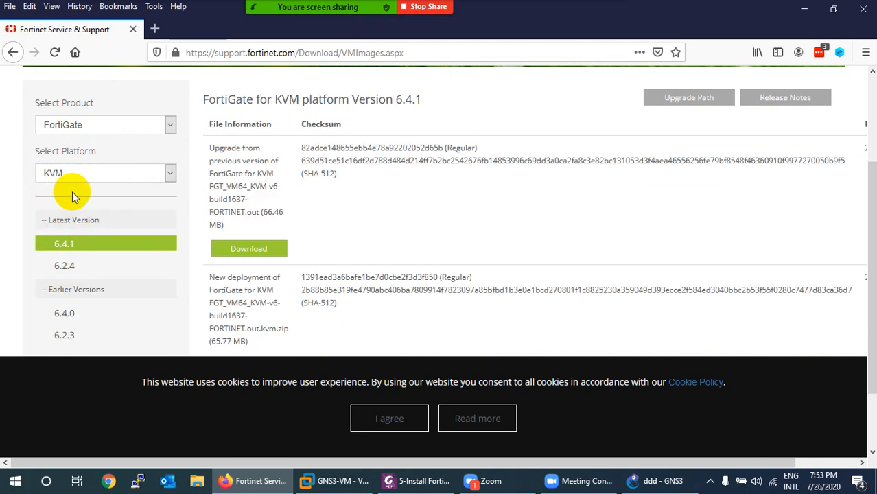
click(61, 272)
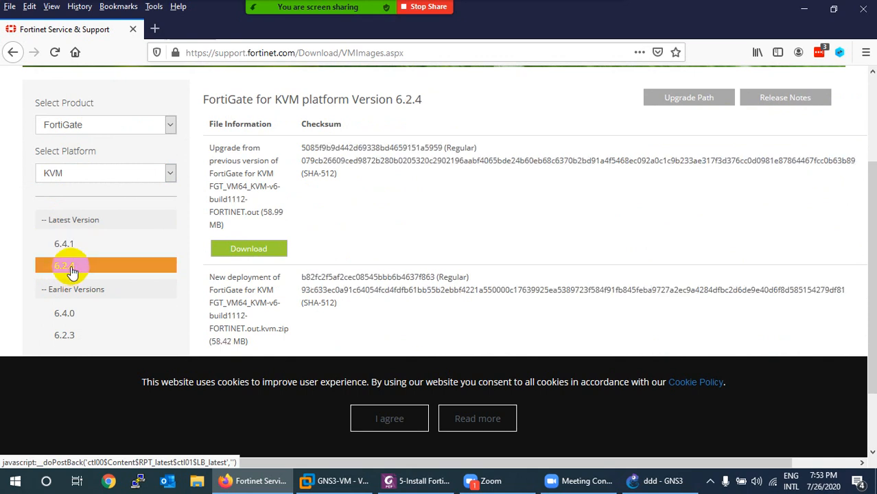
- Download the new deployment package of FortiGate for KVM, FGT_VM64_KVM-v6-build1112-FORTINET.out.kvm.zip, as a compressed file
scroll(247, 261, down, 1)
scroll(247, 262, down, 1)
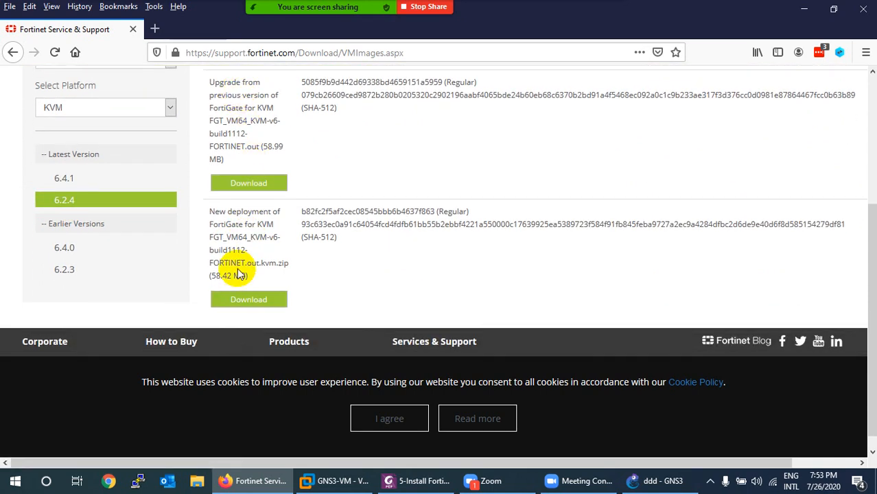
click(251, 301)
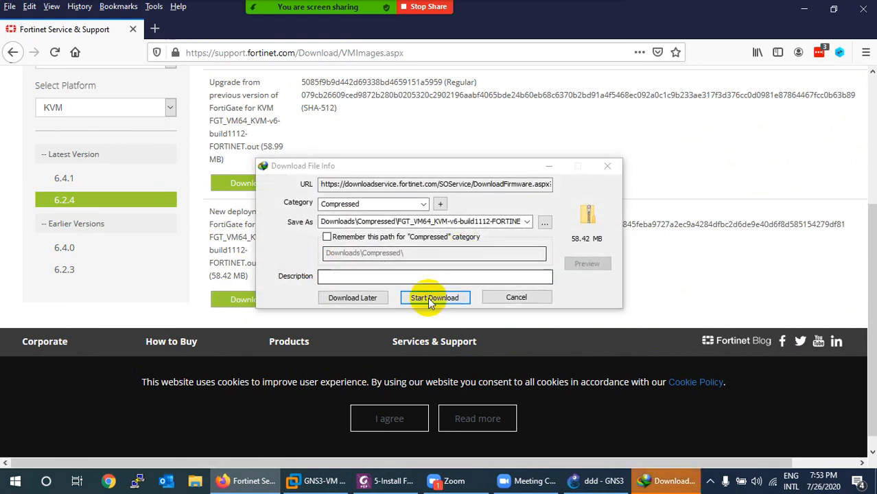
click(431, 300)
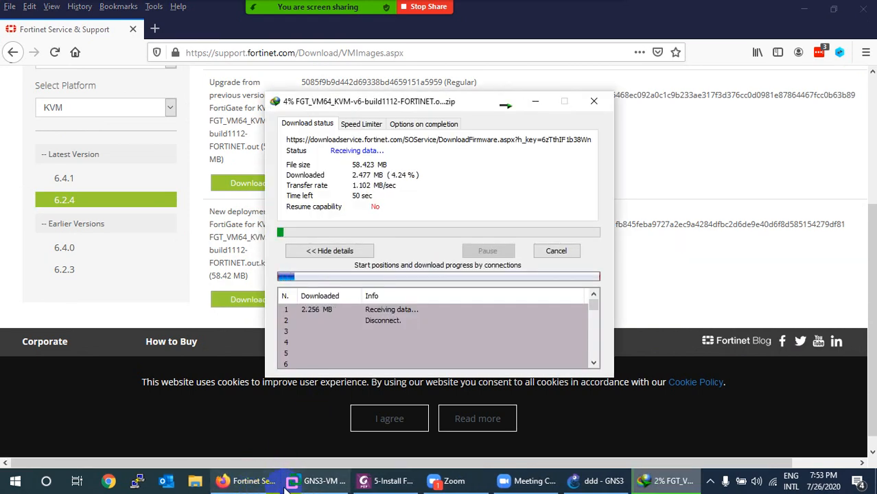
- Open the Compressed folder inside Downloads in File Explorer to locate the FortiGate archives
click(195, 484)
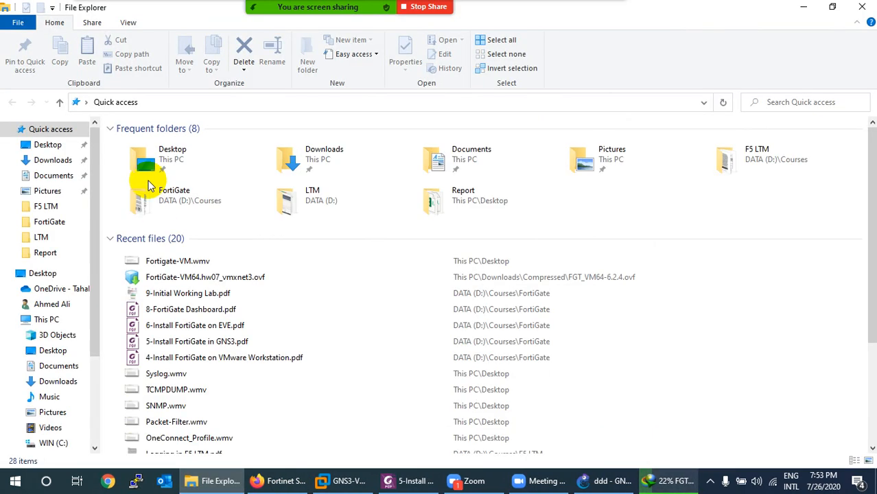
click(52, 161)
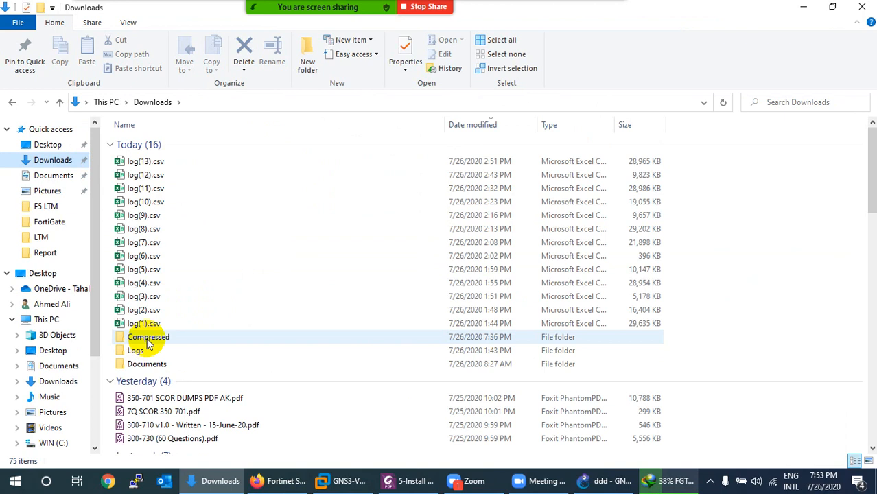
double_click(148, 340)
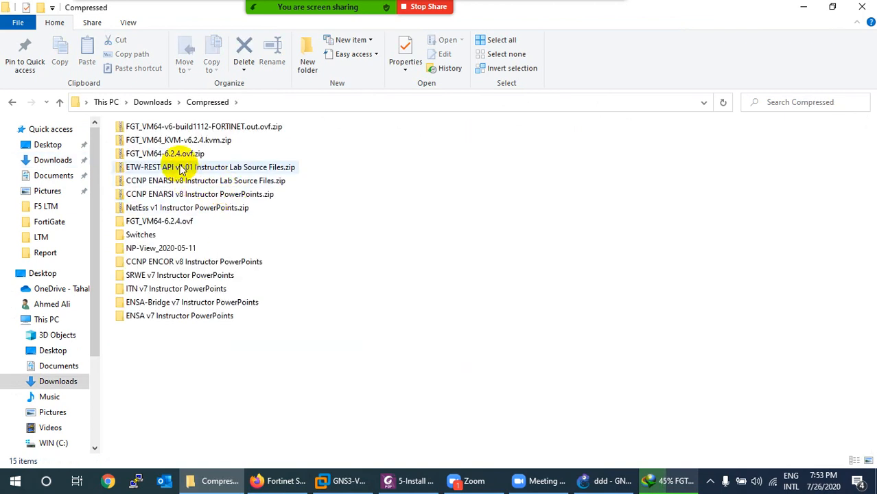
click(188, 156)
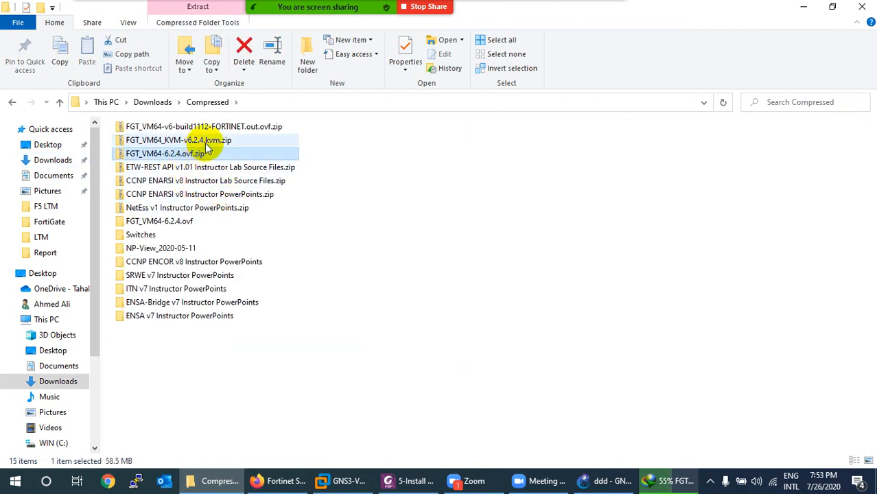
- Extract FGT_VM64_KVM-v6.2.4.kvm.zip with 7-Zip into a folder of the same name and open that folder
click(207, 142)
right_click(209, 143)
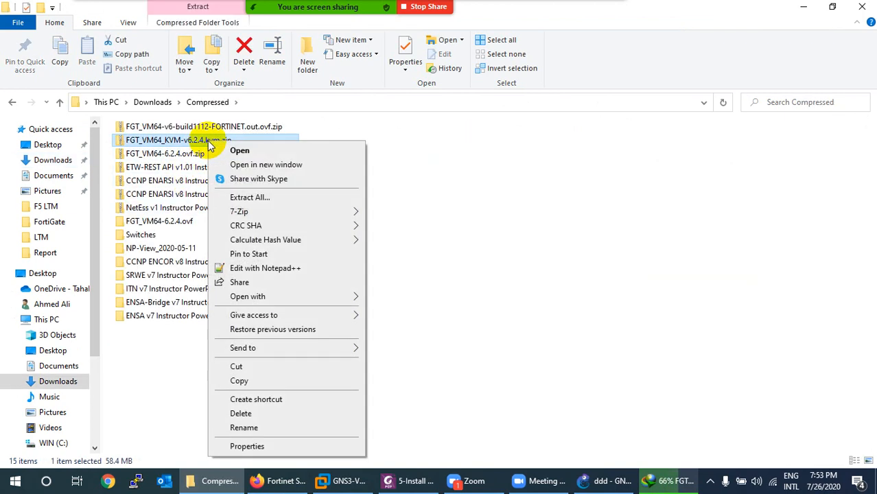
mouse_move(274, 211)
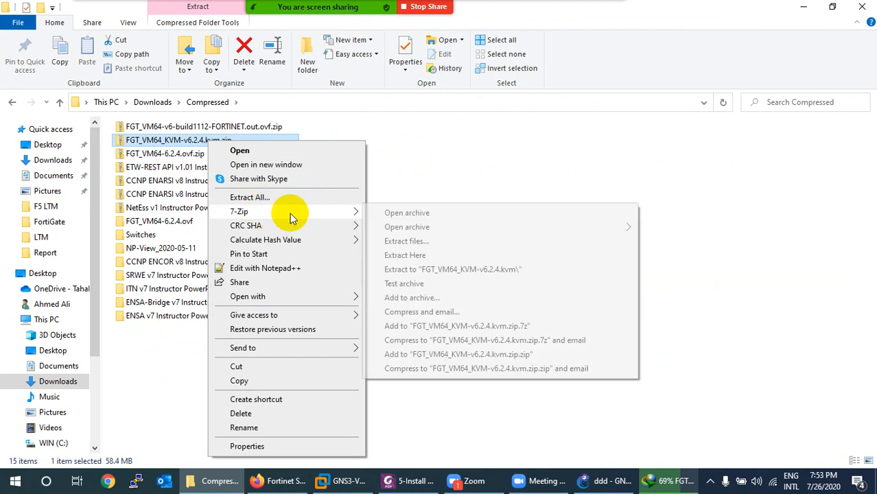
click(415, 269)
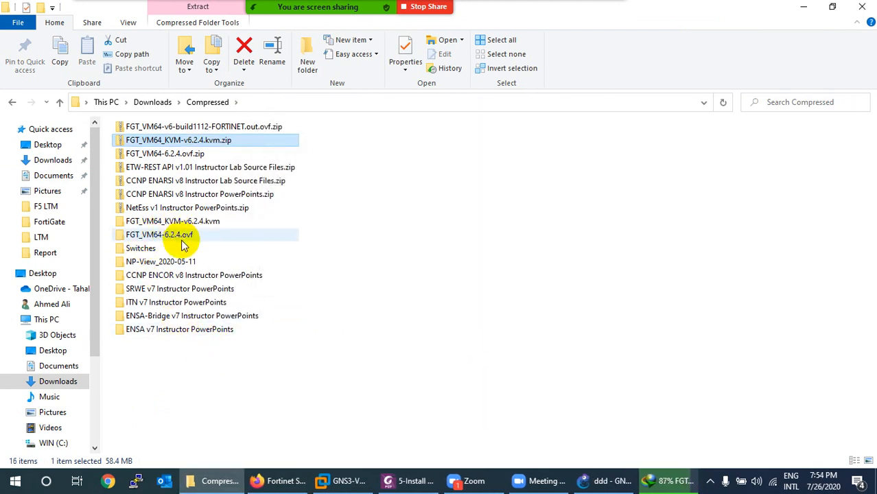
double_click(180, 225)
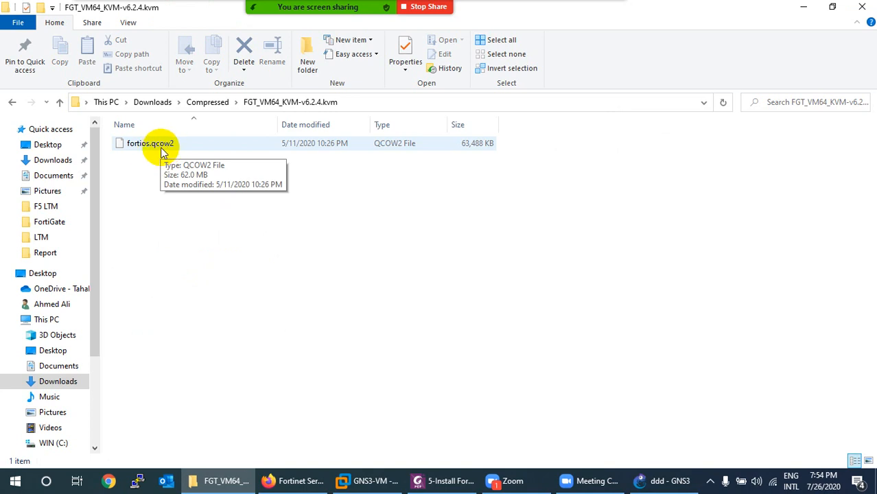
- Switch to GNS3 and create a new FortiGate appliance version named 6.2.4, checking the name against the extracted image folder
click(661, 481)
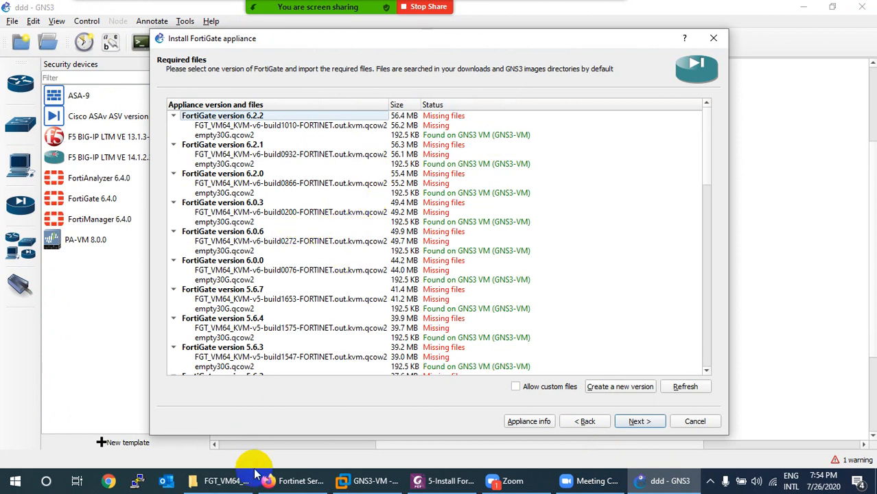
click(226, 481)
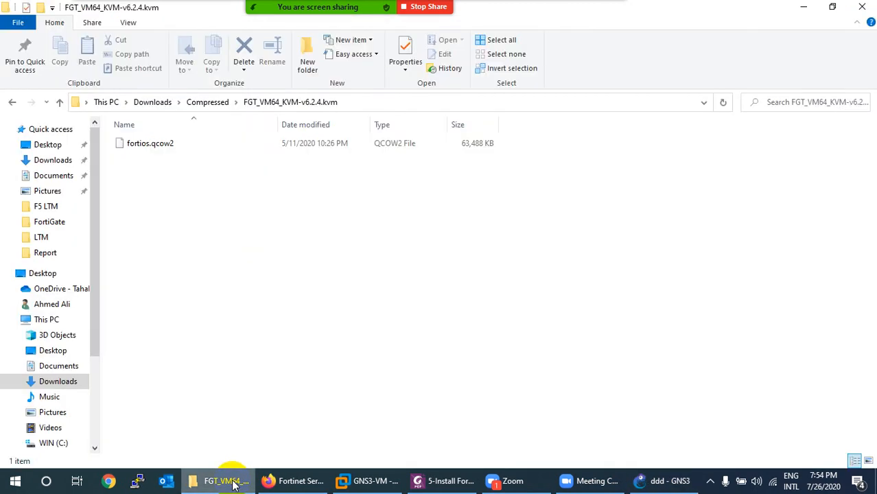
click(235, 483)
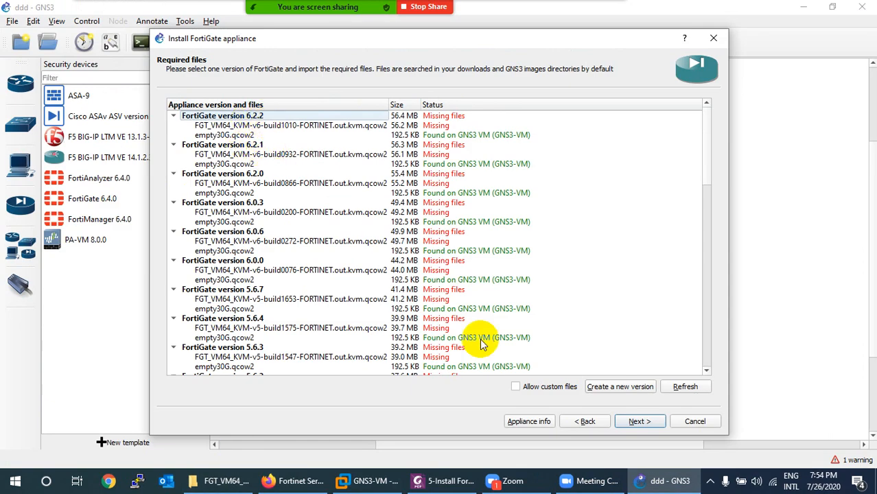
click(613, 388)
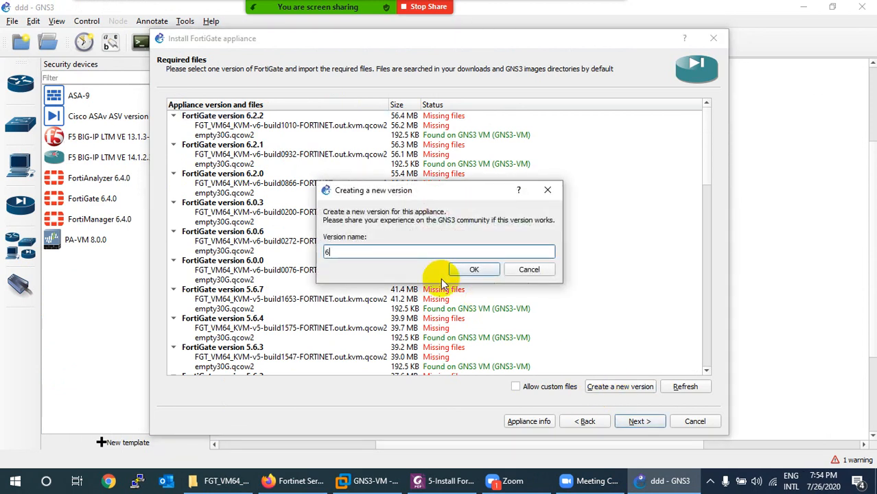
click(223, 481)
click(223, 481)
click(223, 481)
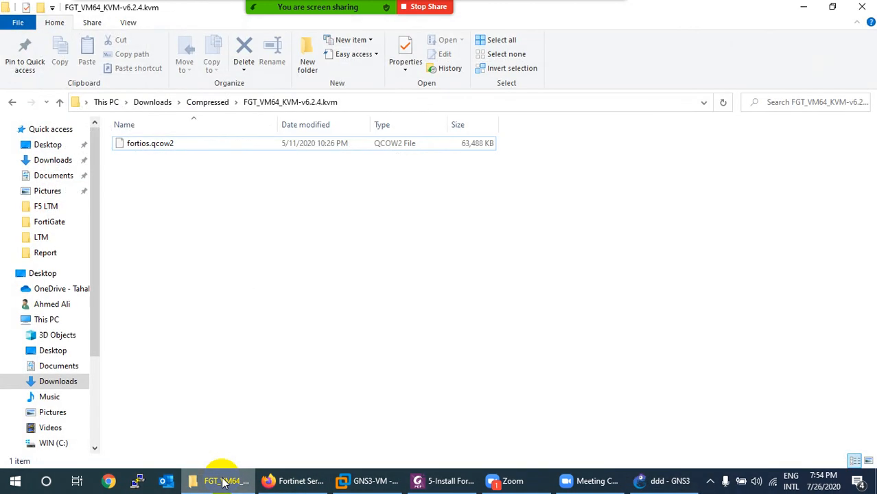
click(223, 481)
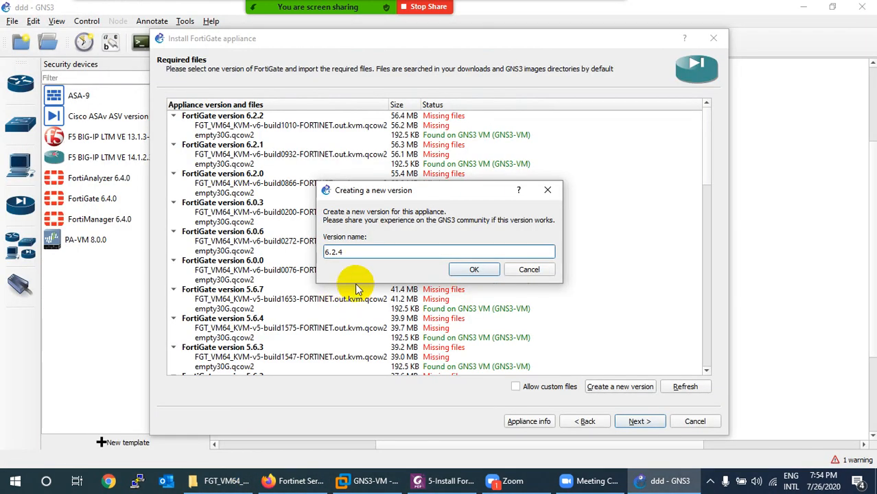
click(223, 481)
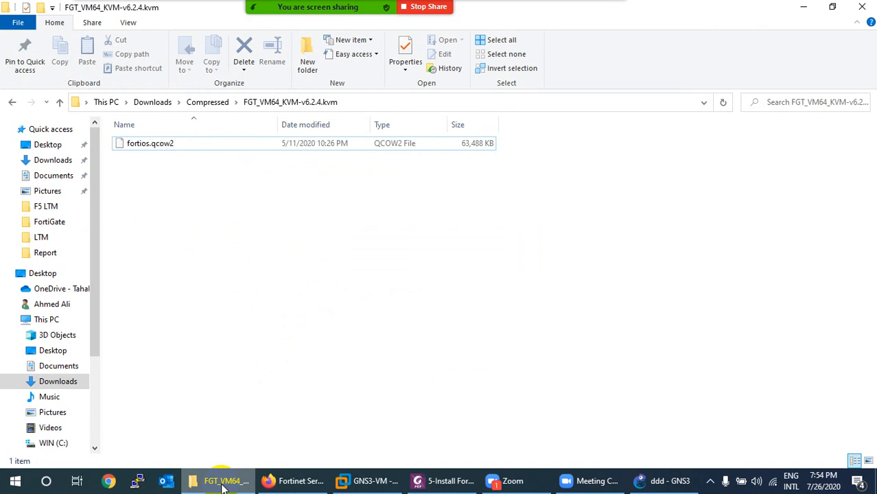
click(221, 483)
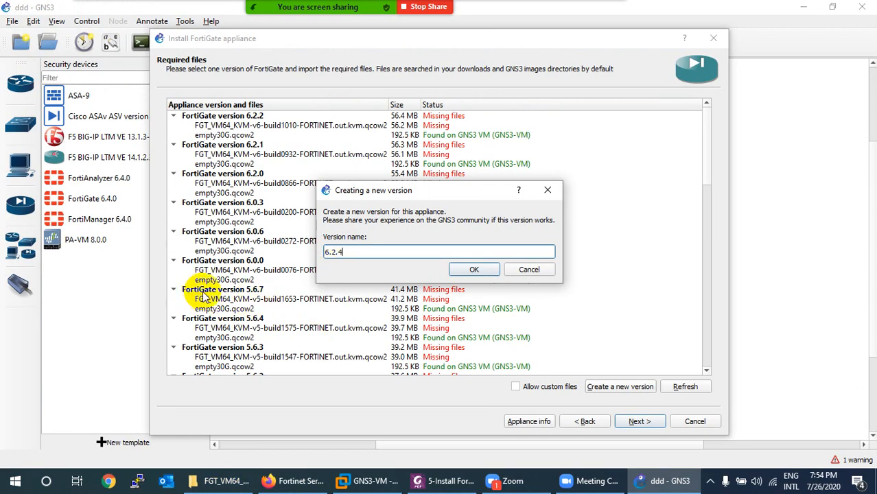
click(472, 269)
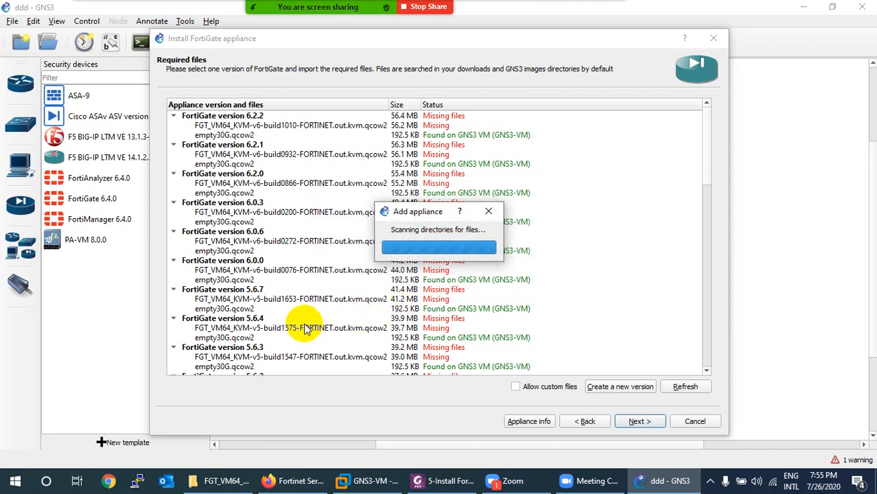
- Expand FortiGate version 6.2.4 in the required files list to examine its files, and select its empty30G.qcow2 entry
scroll(302, 322, down, 10)
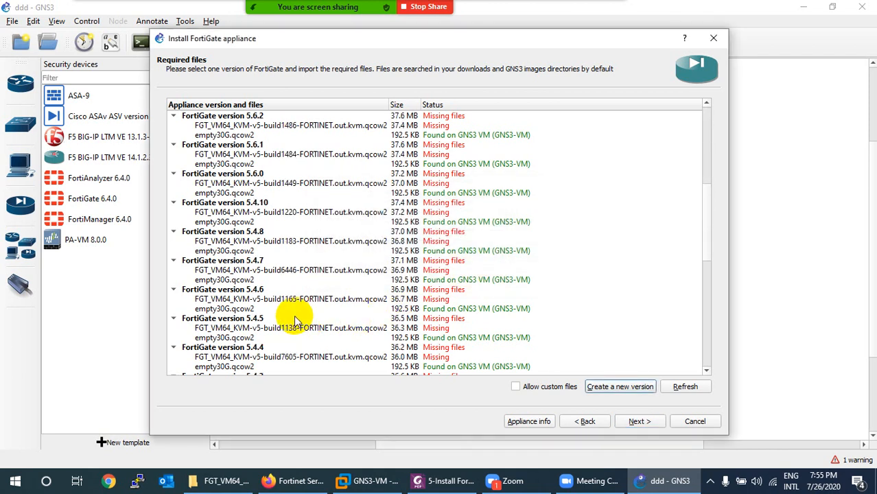
scroll(296, 325, down, 4)
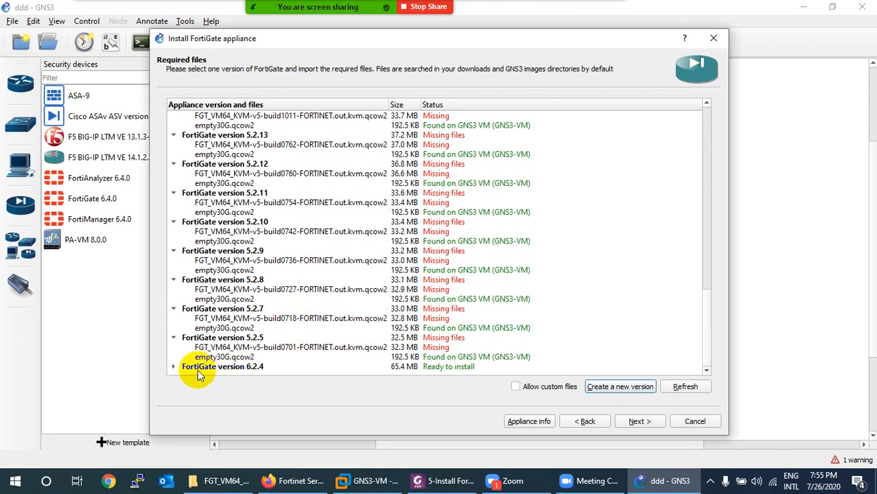
click(237, 371)
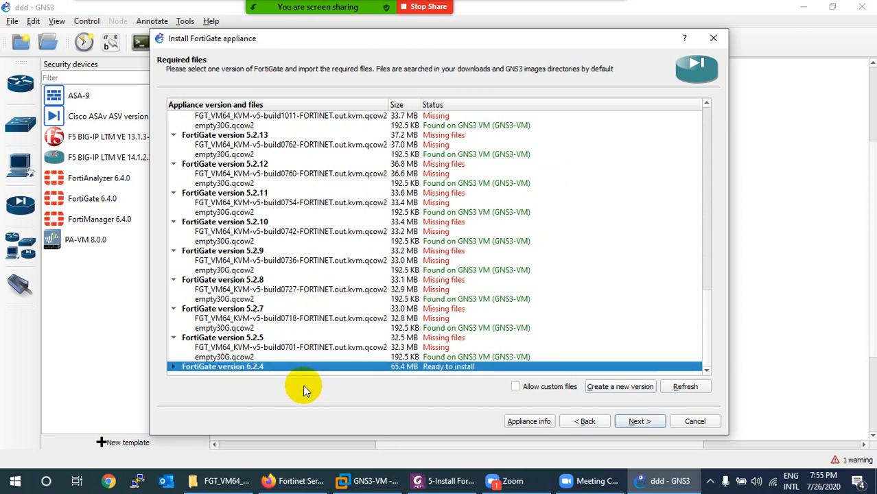
click(174, 367)
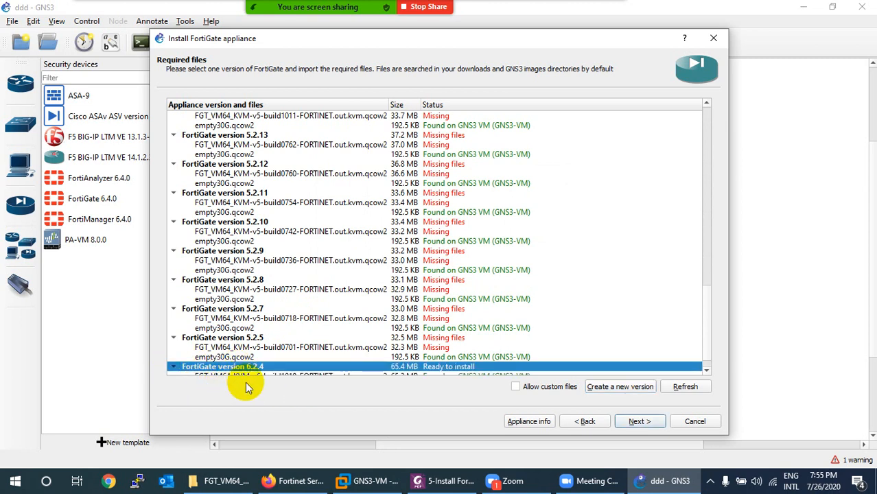
scroll(364, 360, down, 1)
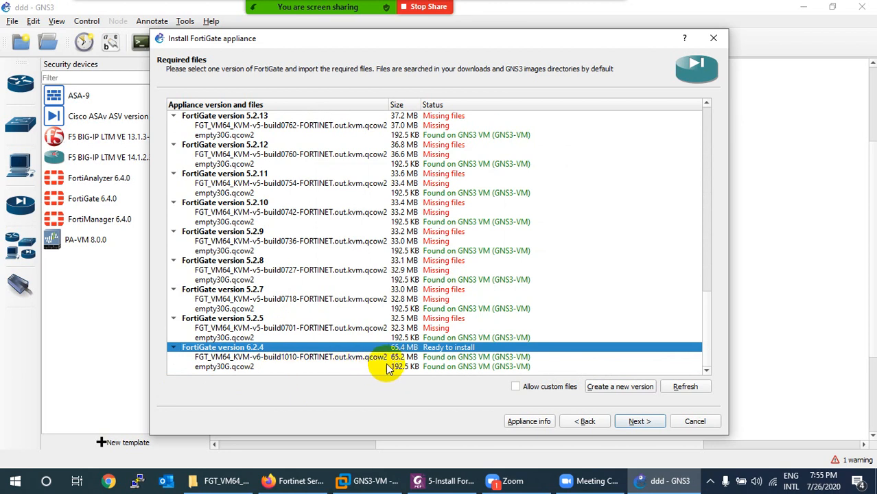
click(222, 368)
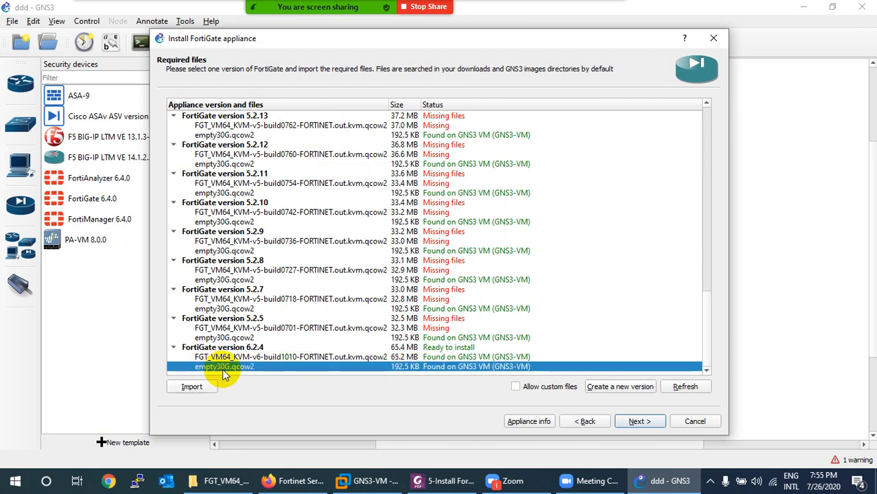
- Download empty30G.qcow2 through the FortiGate version 5.2.5 entry's SourceForge page, using D:\empty30G.qcow2 as the save path, and return to GNS3
click(237, 338)
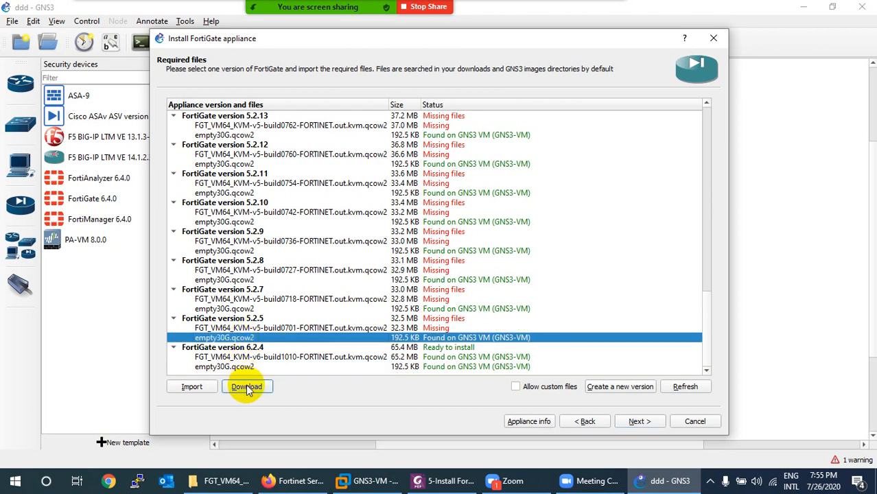
click(246, 387)
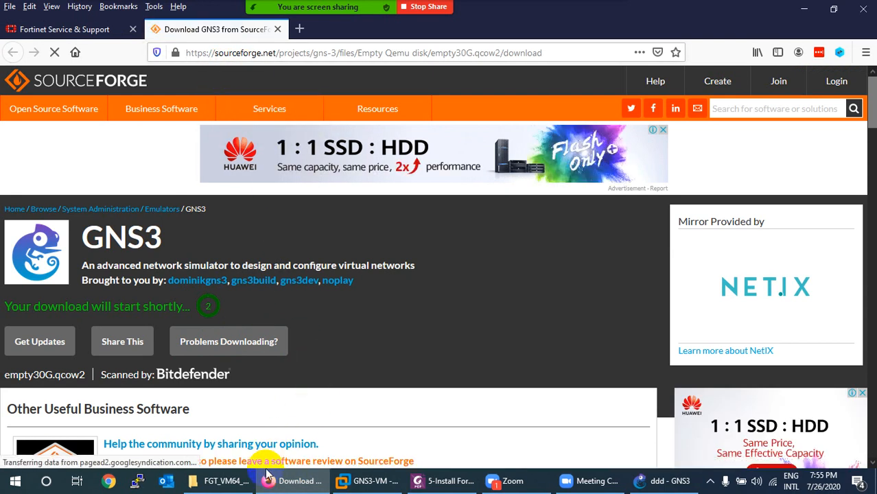
click(259, 312)
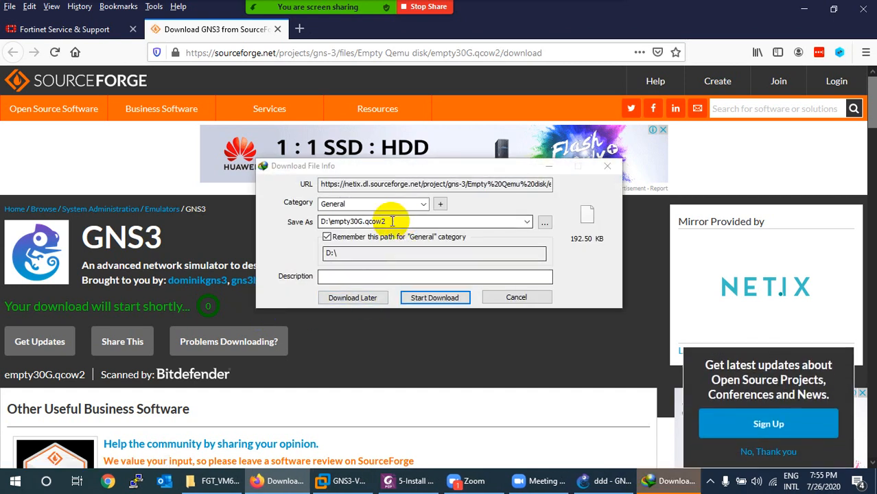
click(384, 221)
click(419, 301)
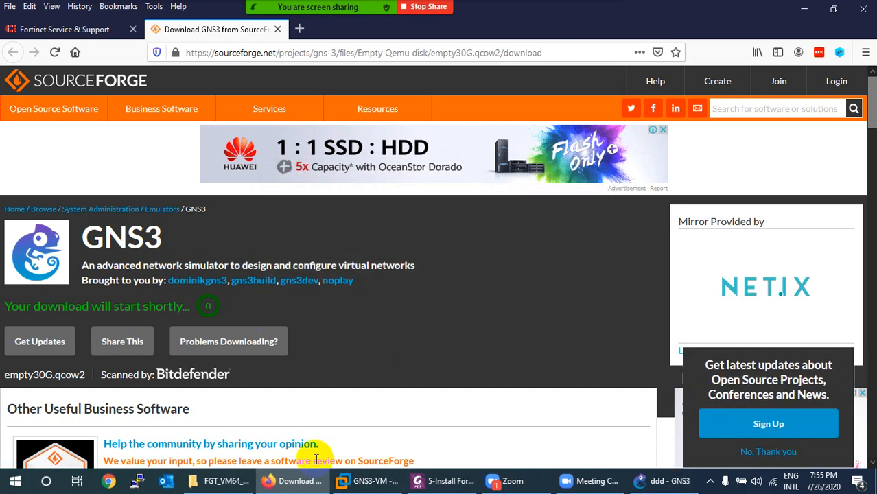
click(293, 480)
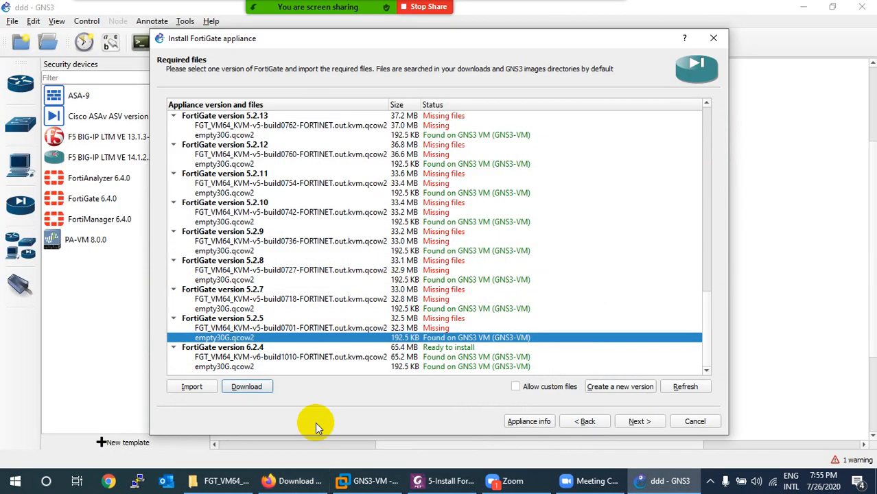
- Check the image and empty30G.qcow2 entries listed under FortiGate version 6.2.4
click(435, 348)
click(437, 337)
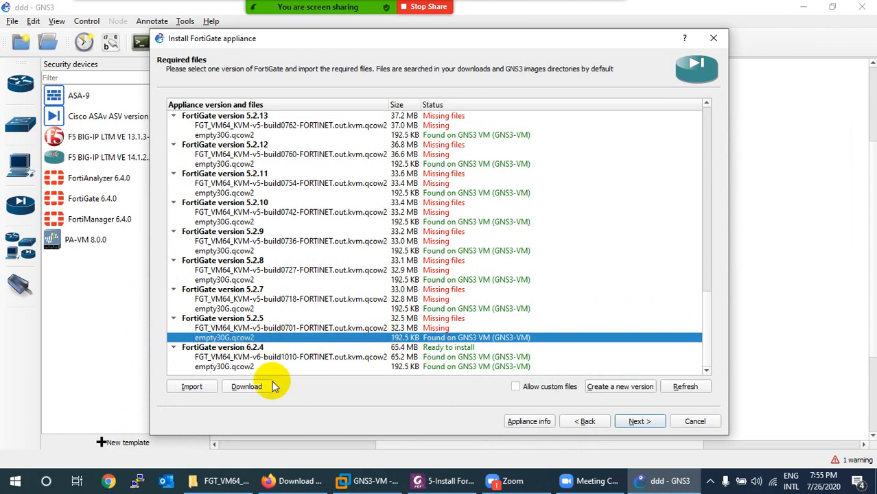
click(283, 357)
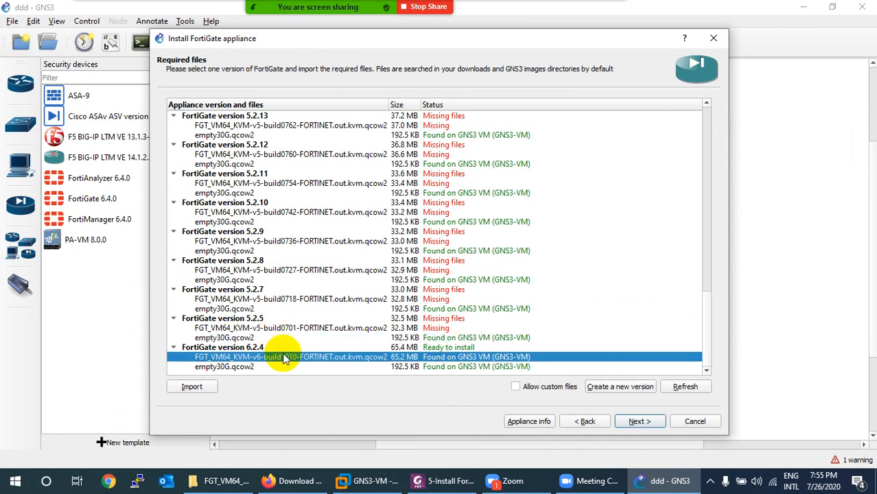
click(244, 368)
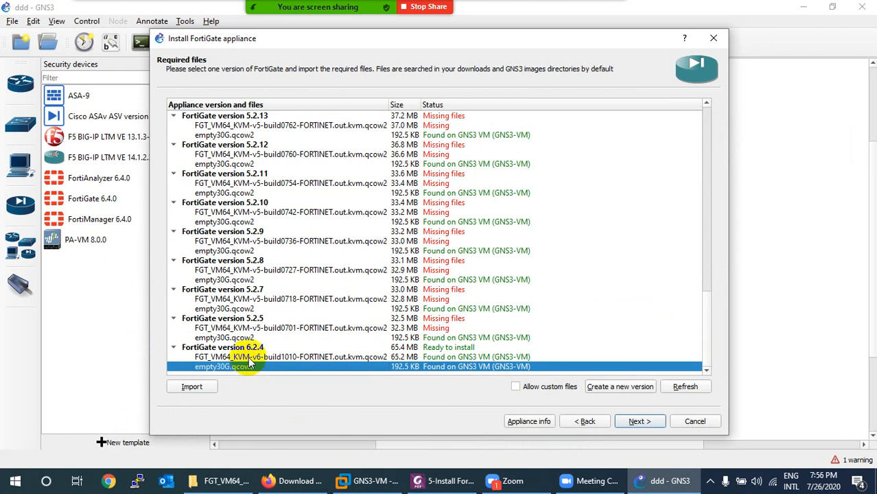
- Import fortios.qcow2 from Downloads\Compressed\FGT_VM64_KVM-v6.2.4.kvm for the 6.2.4 build1010 image, accepting the MD5 mismatch, and check GNS3-VM in VMware Workstation during the upload
click(251, 357)
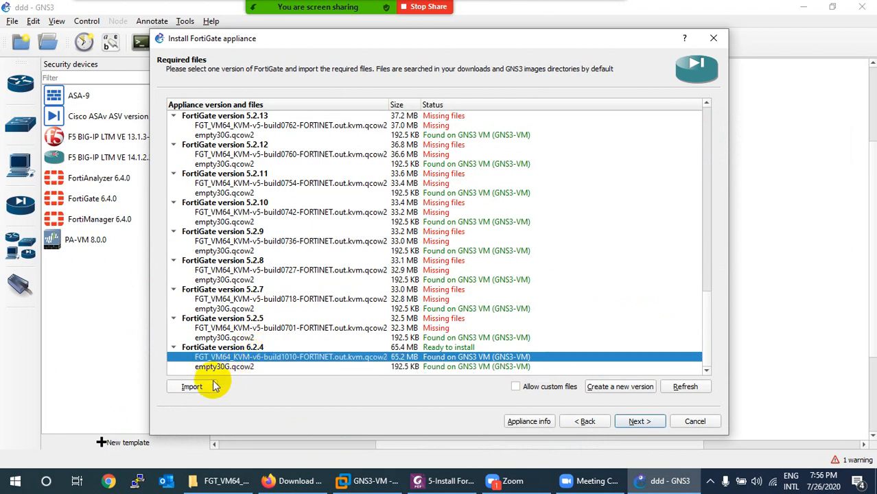
click(193, 387)
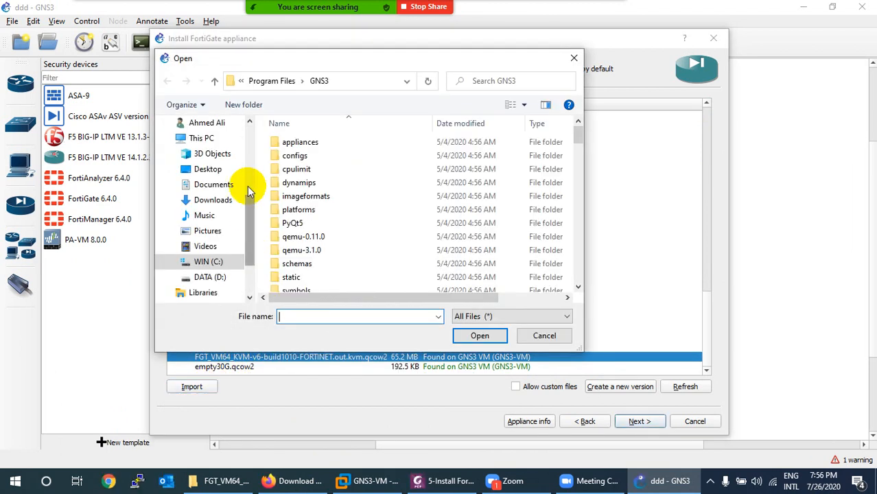
click(212, 200)
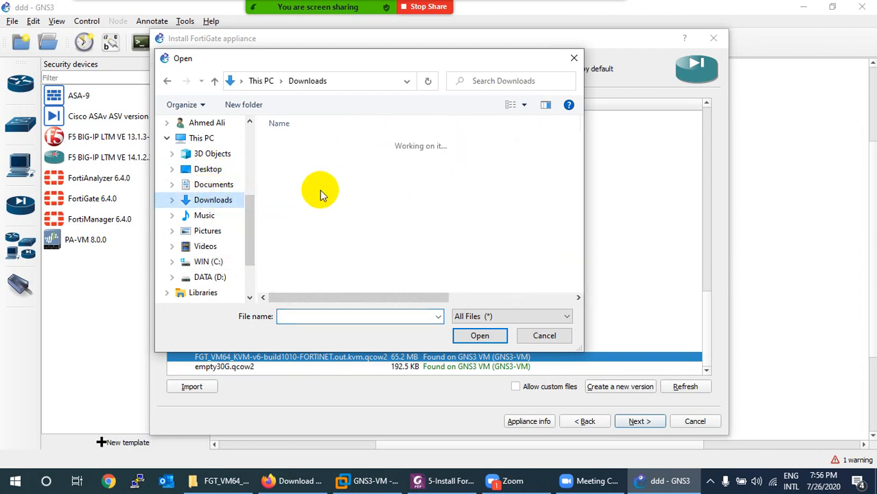
scroll(329, 227, down, 4)
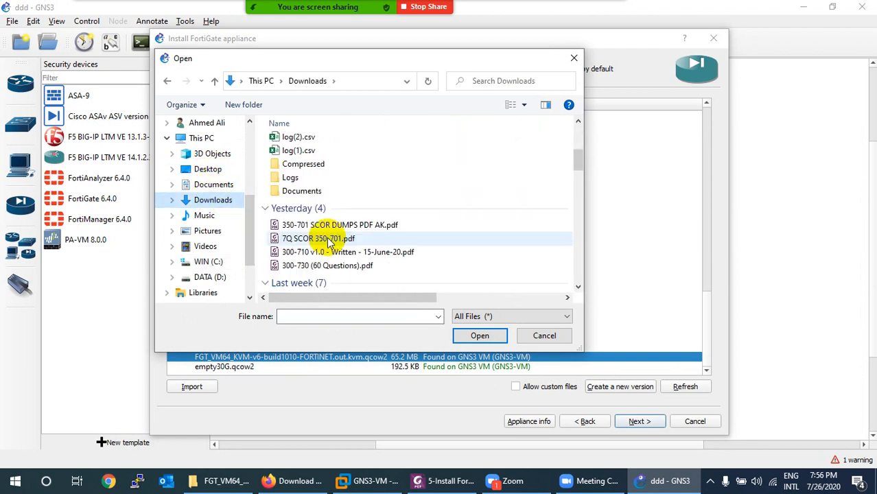
double_click(306, 166)
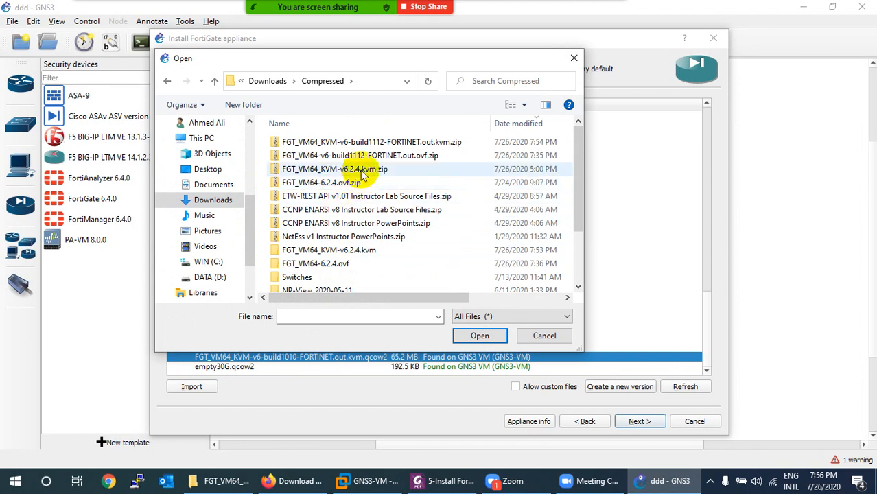
scroll(362, 227, down, 2)
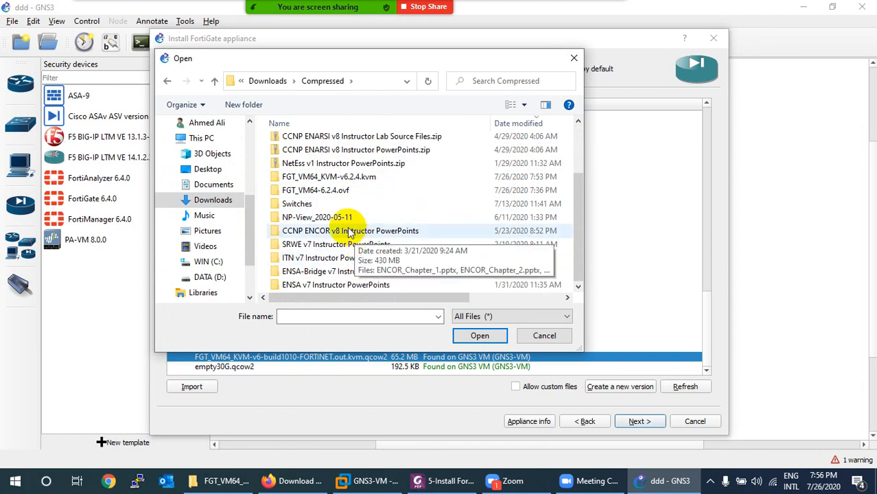
double_click(336, 176)
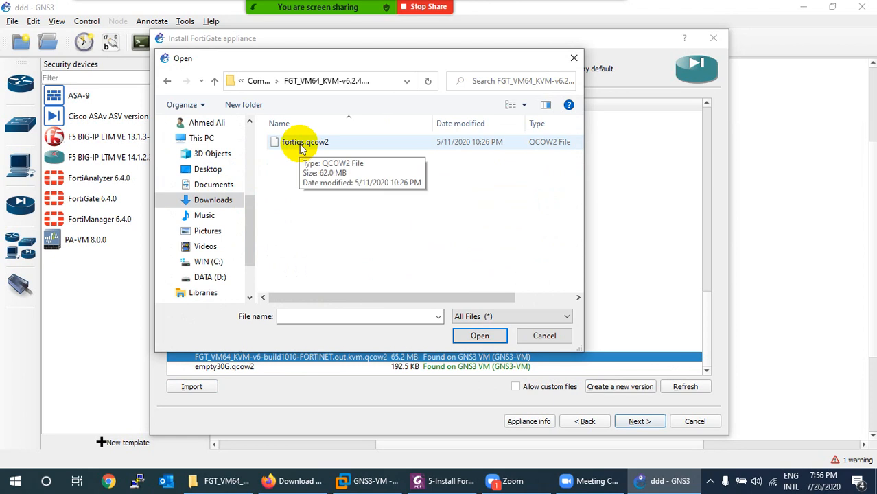
double_click(317, 149)
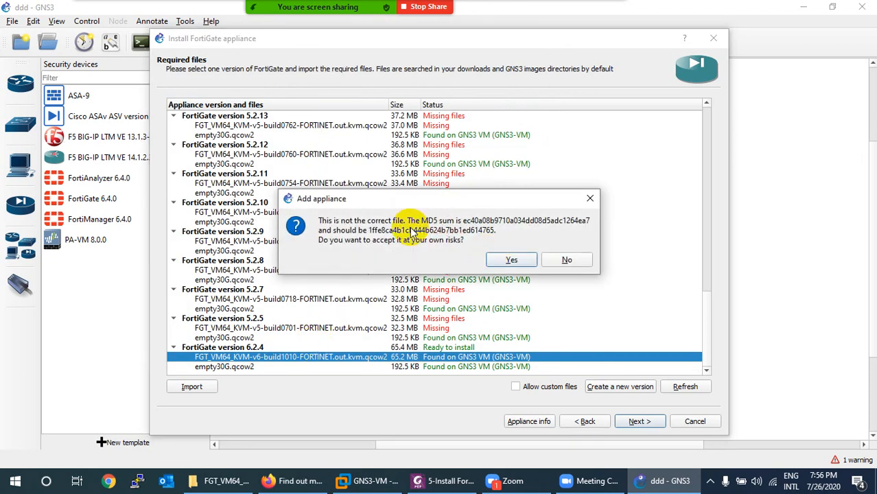
click(508, 261)
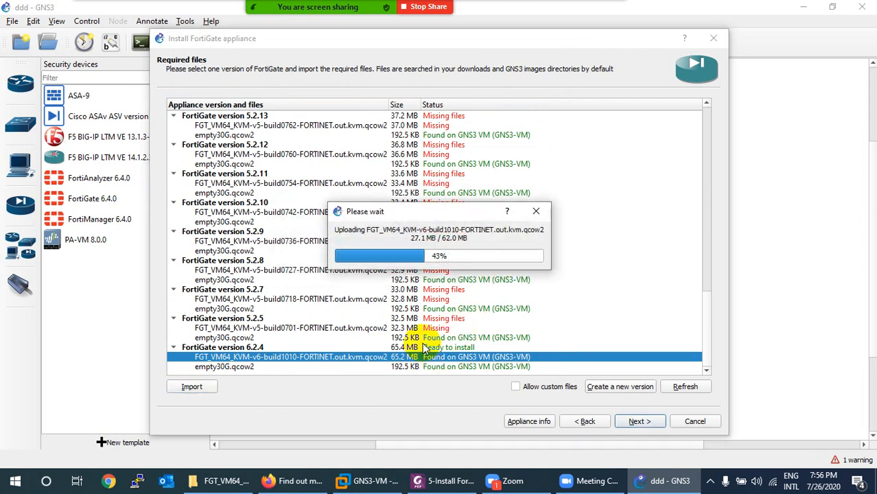
click(369, 483)
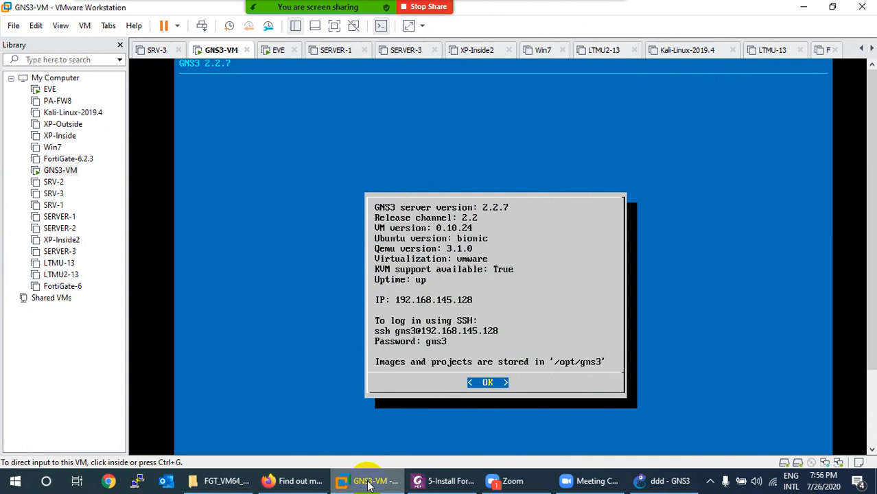
click(370, 483)
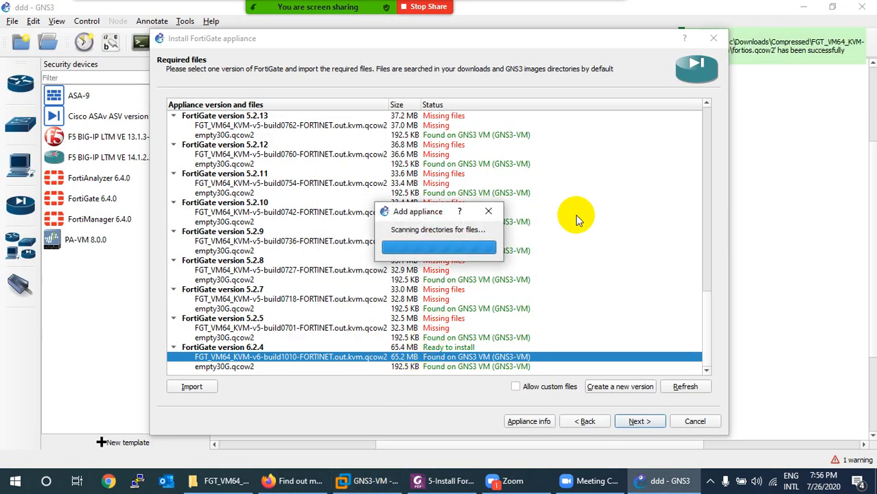
- Try to proceed with installing FortiGate version 6.2.4
click(253, 349)
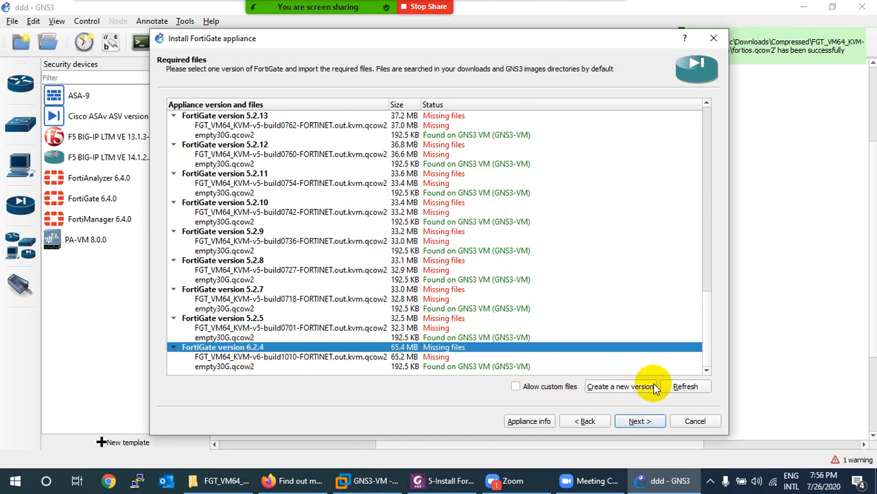
click(639, 421)
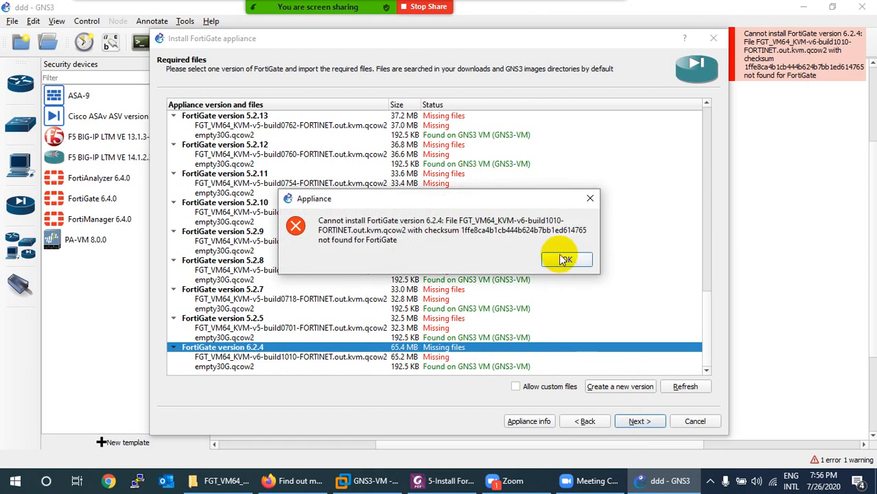
click(564, 262)
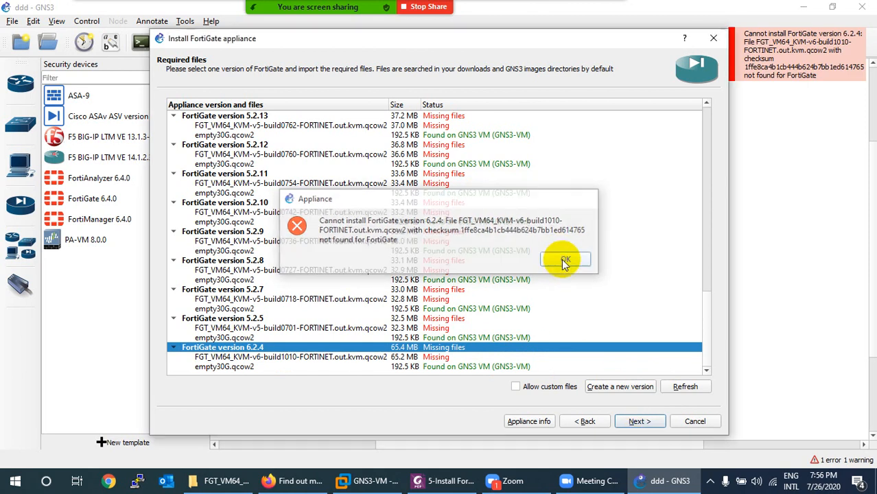
- Import fortios.qcow2 again for the build1010 image of FortiGate version 6.2.4, accepting the MD5 mismatch
click(404, 360)
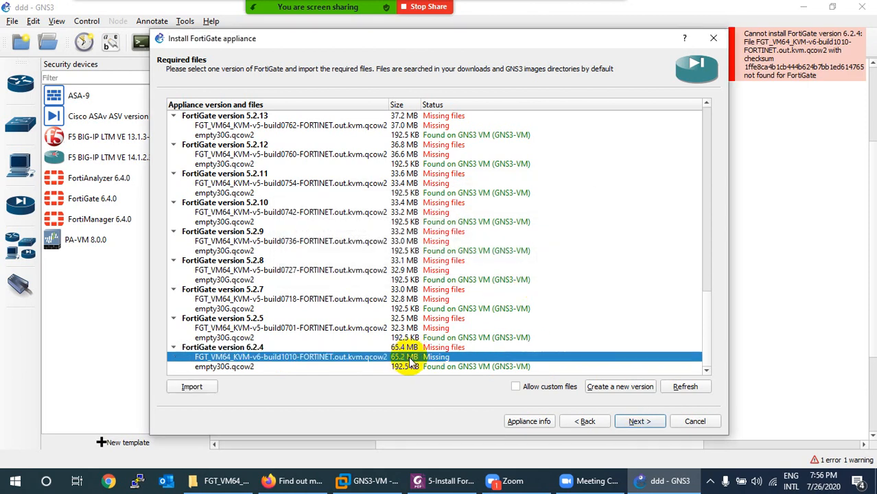
click(186, 387)
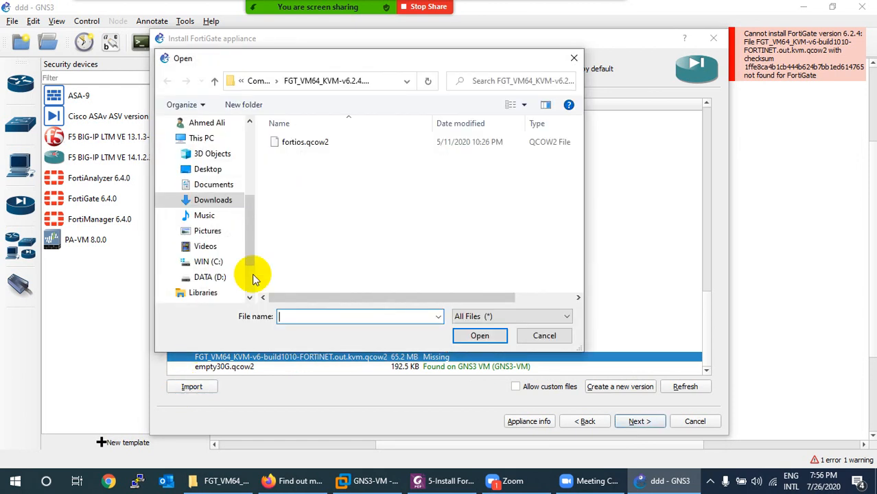
double_click(306, 143)
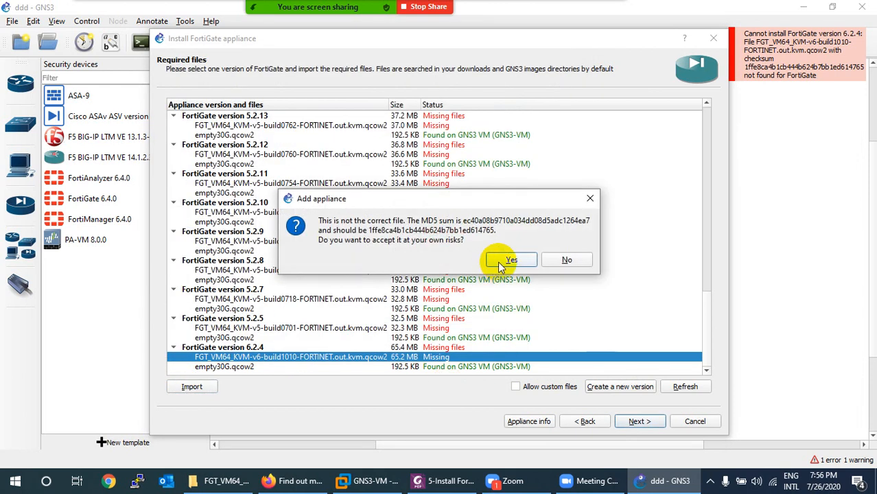
click(509, 258)
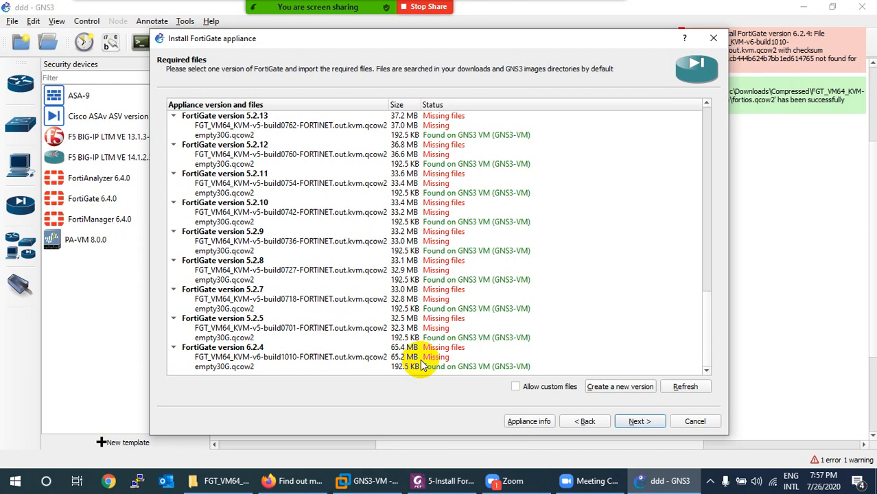
- Examine the status of FortiGate version 6.2.4 and its two files, and refresh the required files list
click(393, 368)
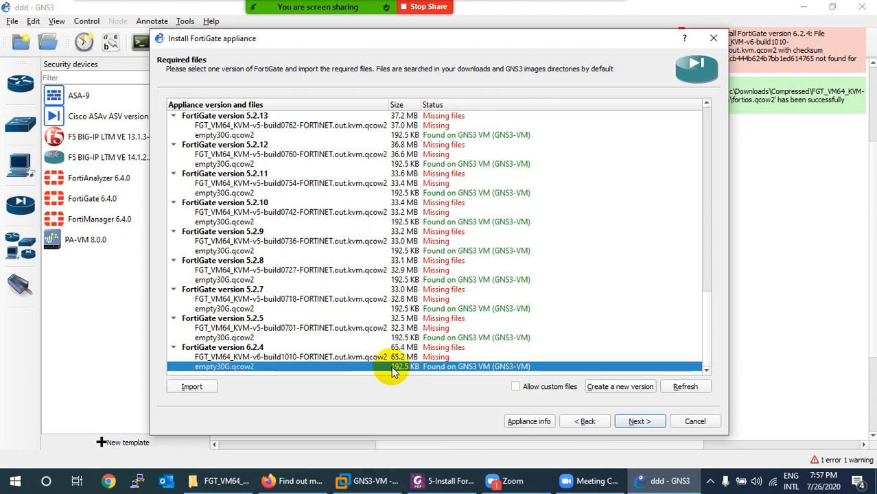
click(356, 356)
click(253, 348)
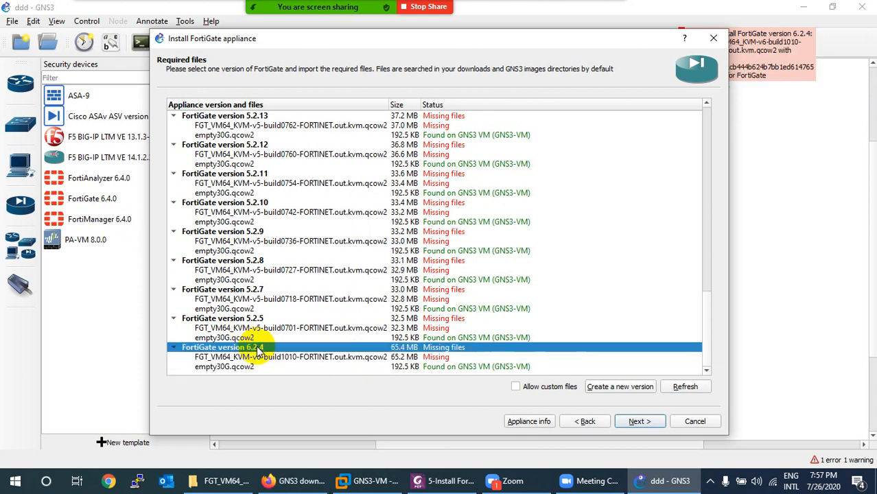
click(257, 357)
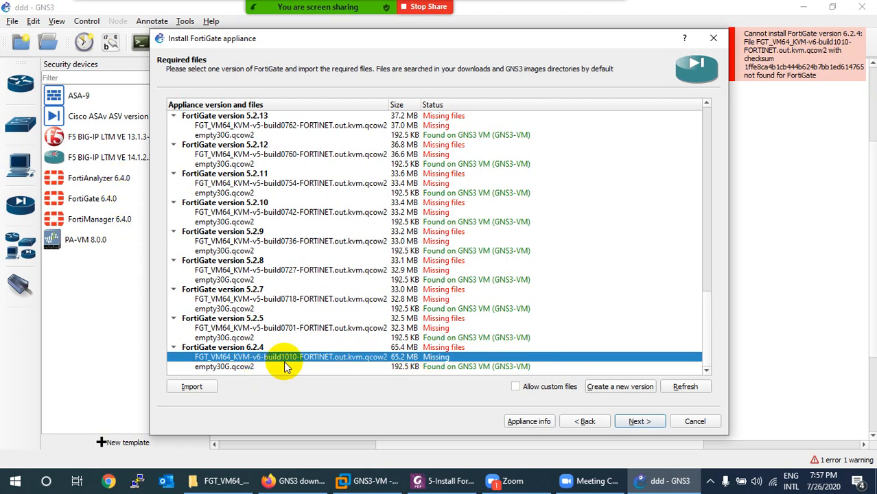
click(242, 349)
click(243, 357)
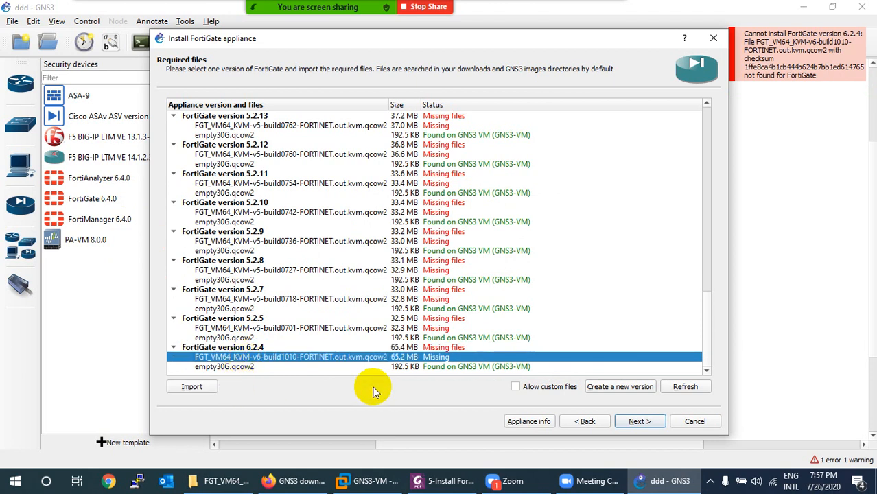
click(671, 386)
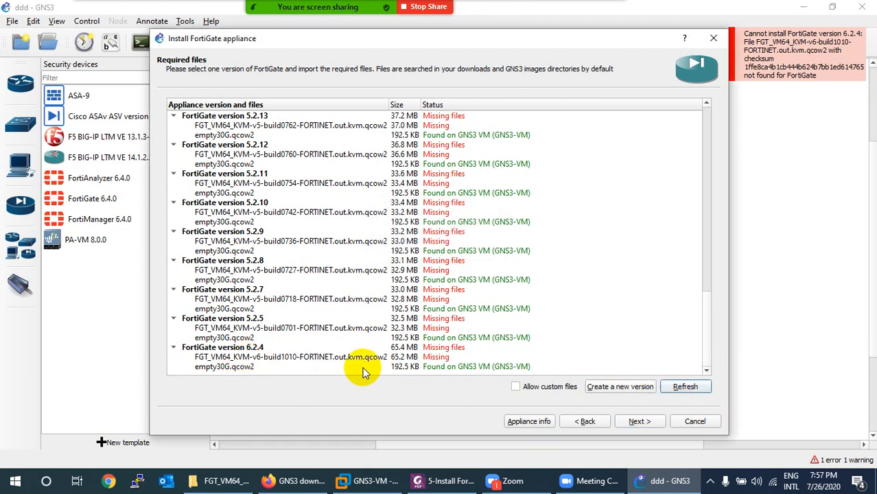
- Repeat the fortios.qcow2 import for the refreshed build1010 entry despite the differing MD5 sum, and select FortiGate version 6.2.4
click(305, 366)
click(302, 357)
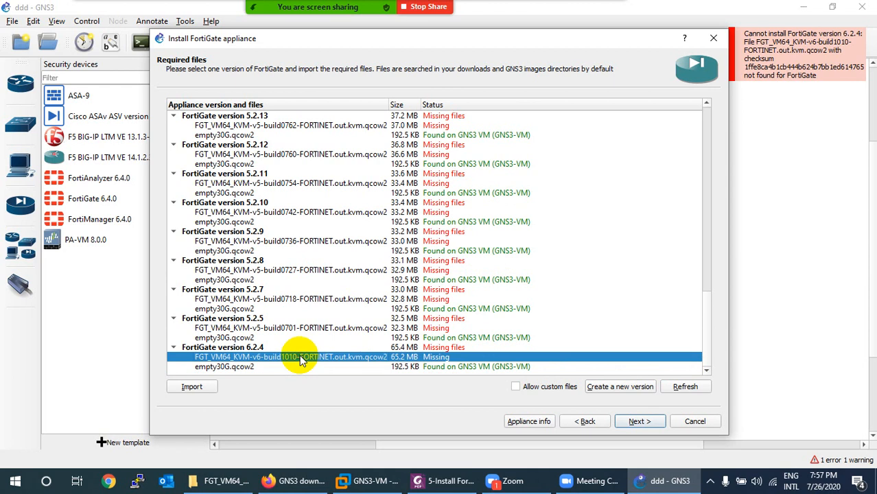
click(195, 388)
double_click(302, 143)
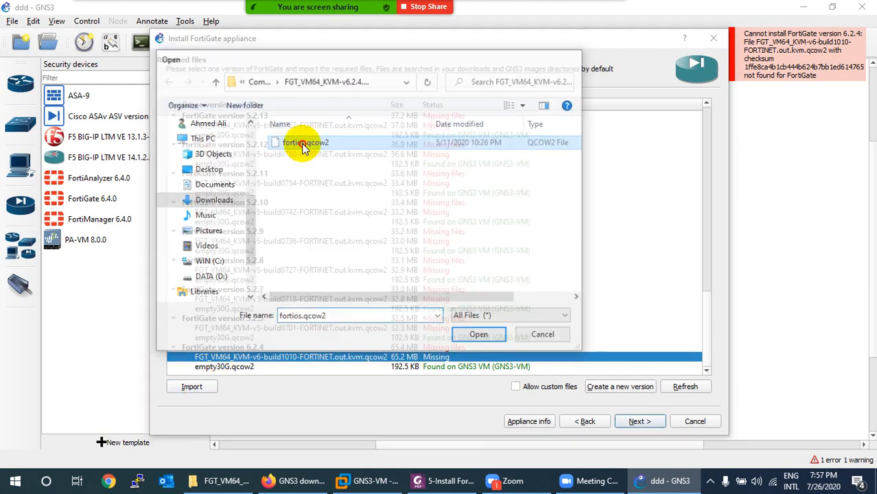
click(511, 260)
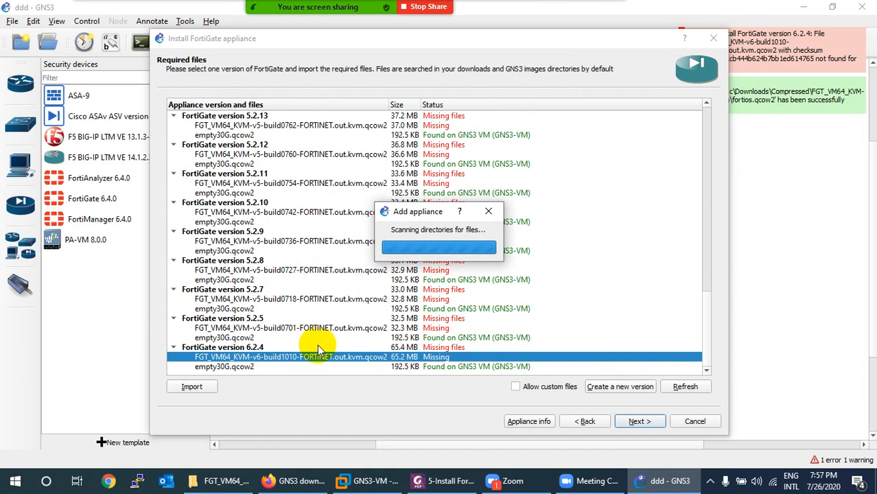
click(253, 349)
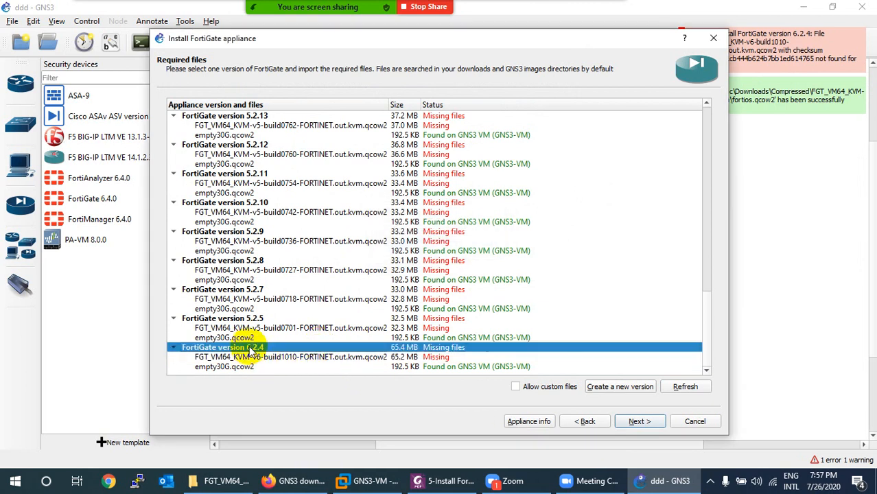
- Refresh the required files list once more, reselect FortiGate version 6.2.4, and cancel the appliance installation
click(673, 386)
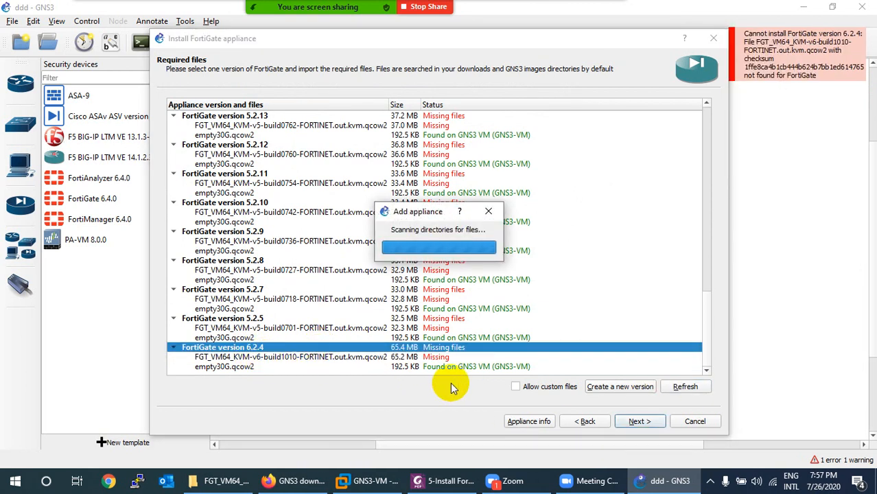
click(252, 349)
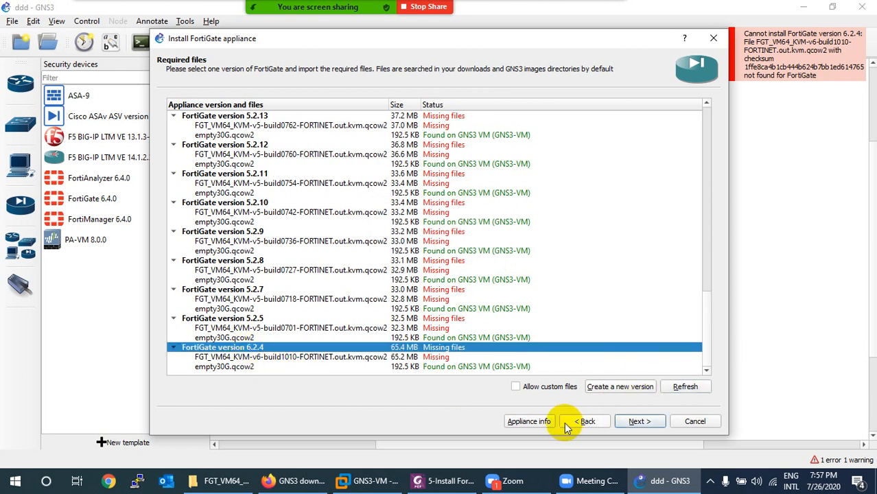
click(694, 421)
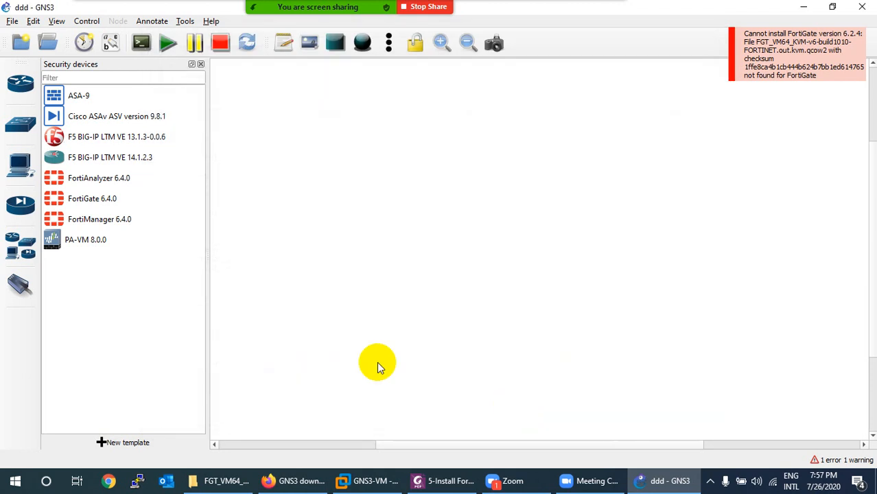
- Start a new template from the GNS3 server's appliances, filter for "fort", and install FortiGate on the GNS3 VM up to the required files
click(130, 443)
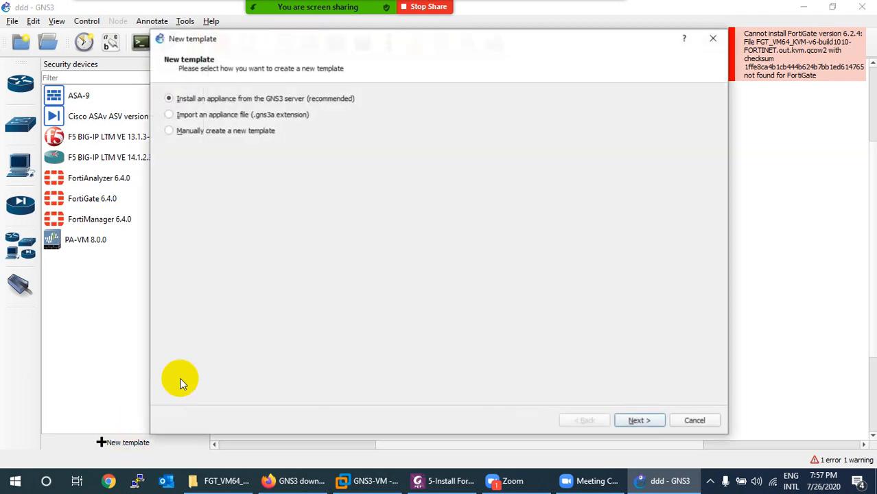
click(639, 422)
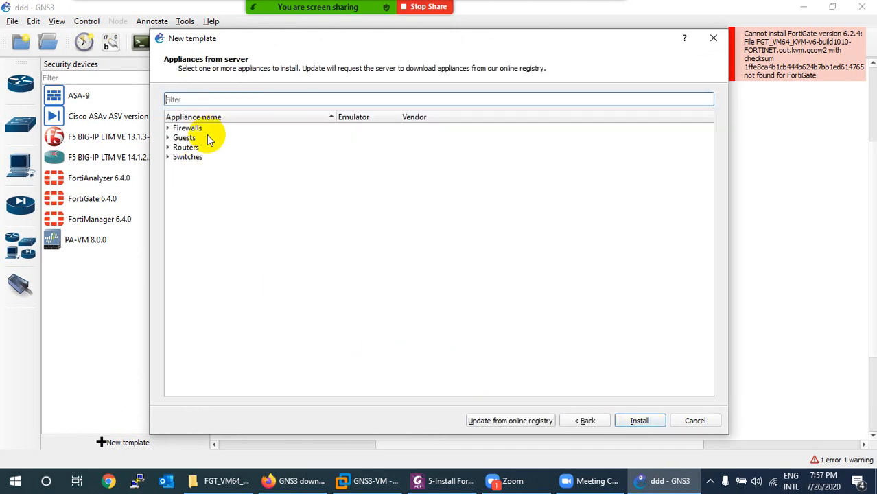
text(fort)
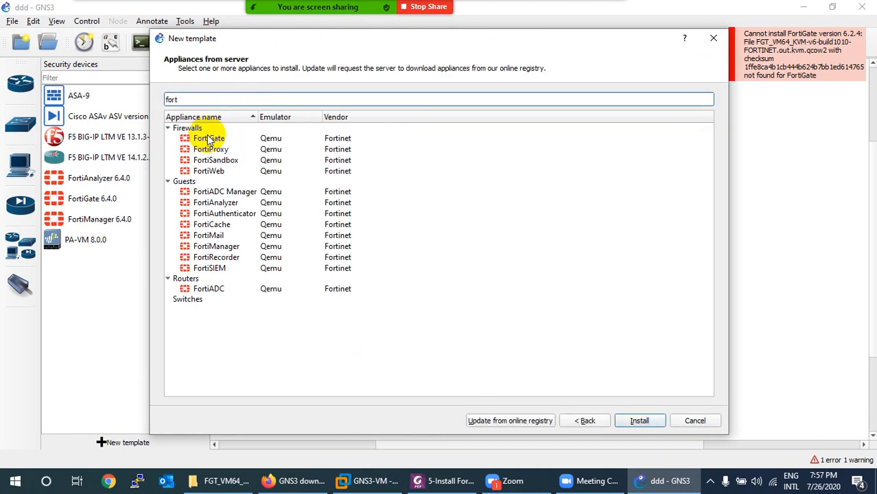
click(208, 139)
click(639, 421)
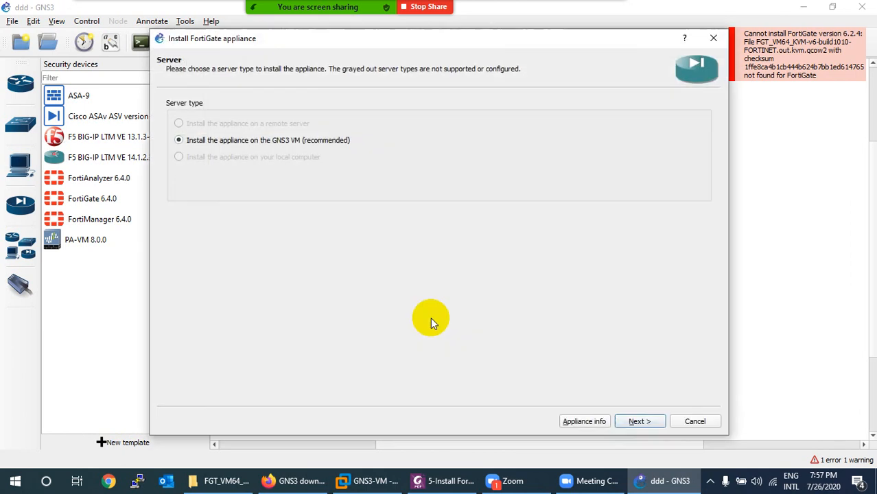
click(623, 422)
click(627, 422)
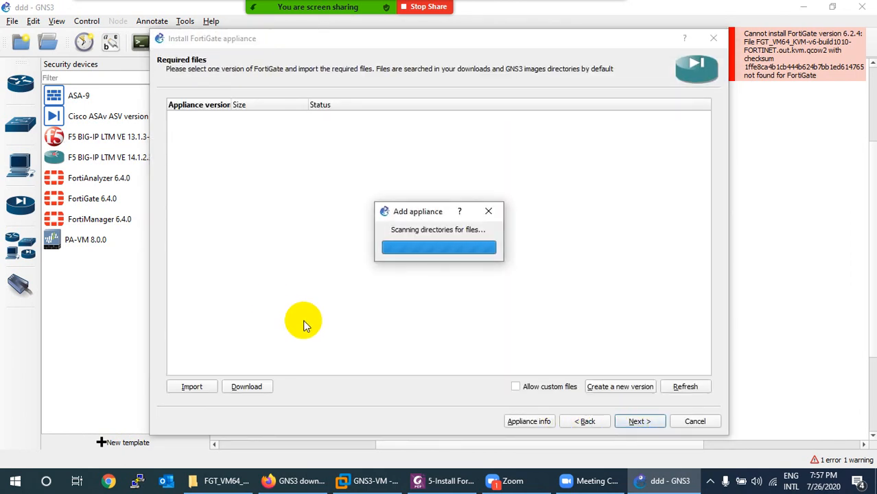
- Create a new FortiGate appliance version named 6.2.4
scroll(309, 326, down, 20)
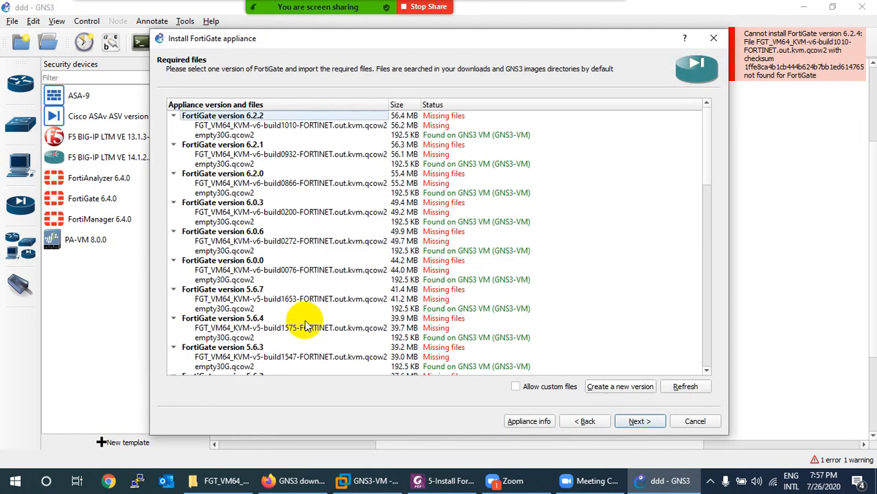
click(625, 386)
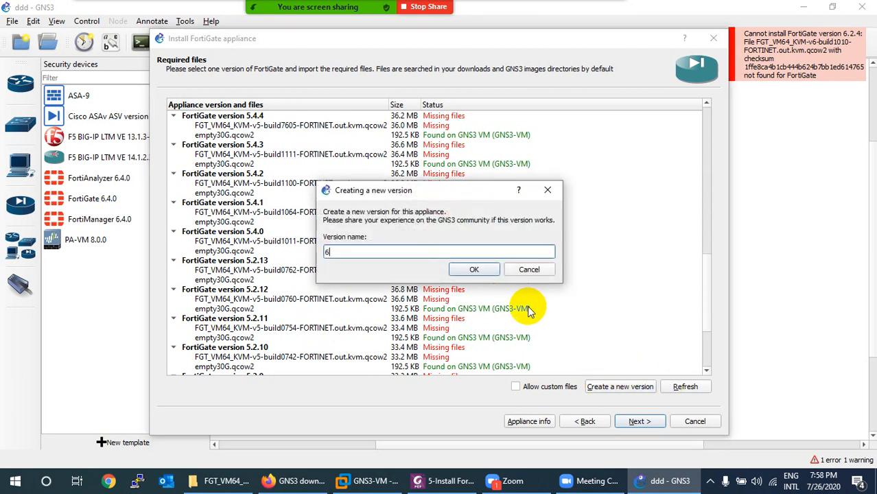
click(474, 269)
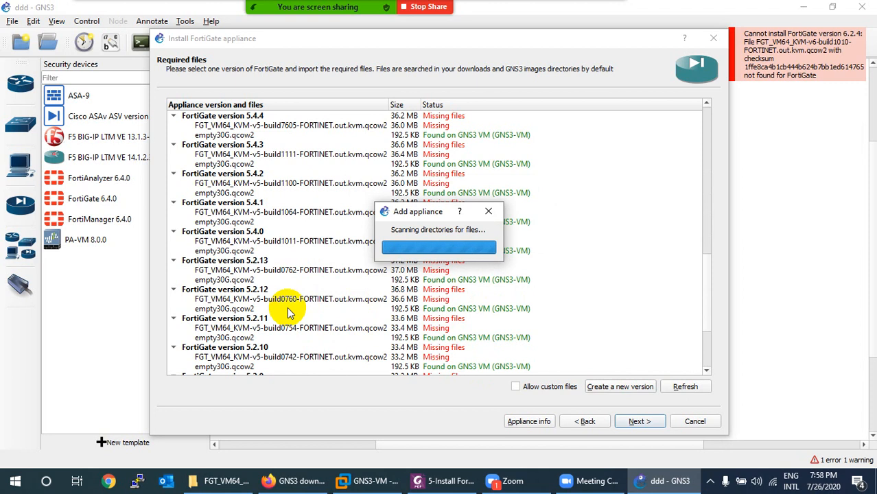
scroll(286, 309, down, 4)
- Expand FortiGate version 6.2.4, check its build1010 and empty30G.qcow2 files, and confirm installing that version
click(242, 368)
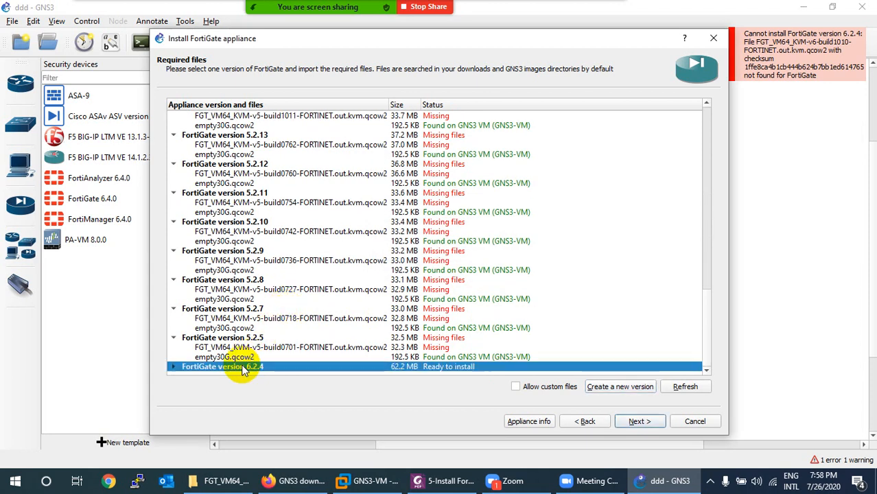
click(173, 366)
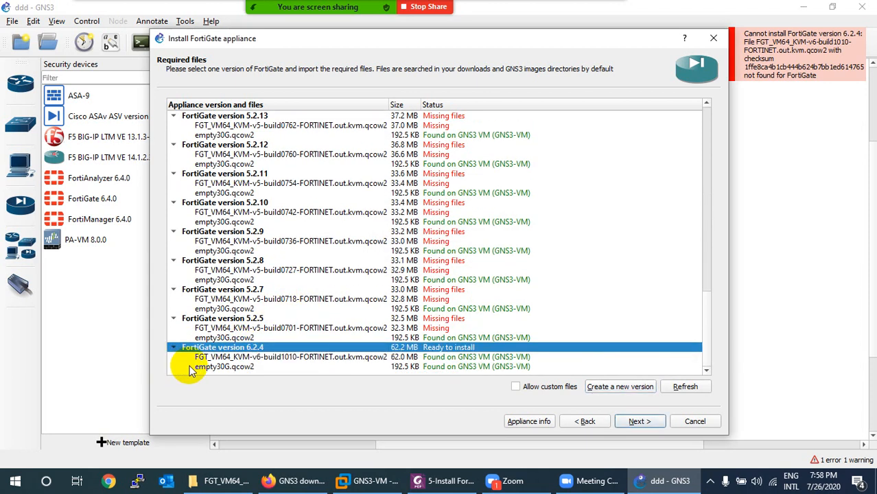
click(238, 368)
click(245, 358)
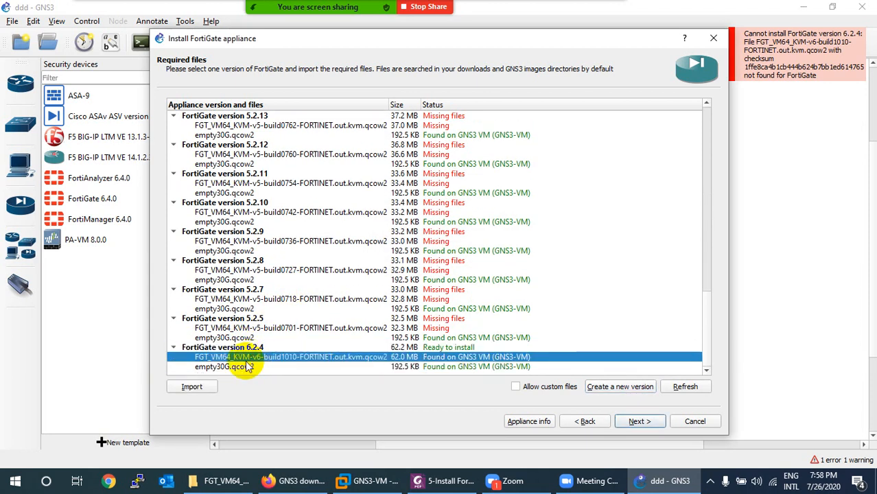
click(255, 347)
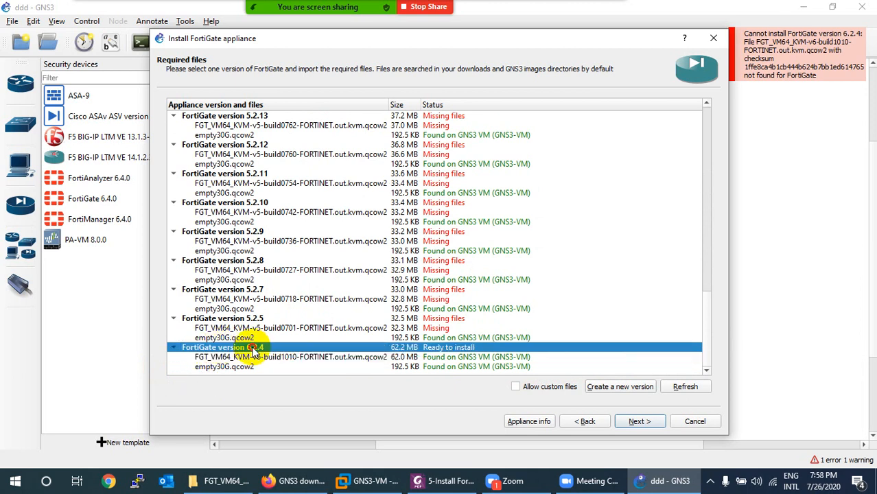
click(638, 421)
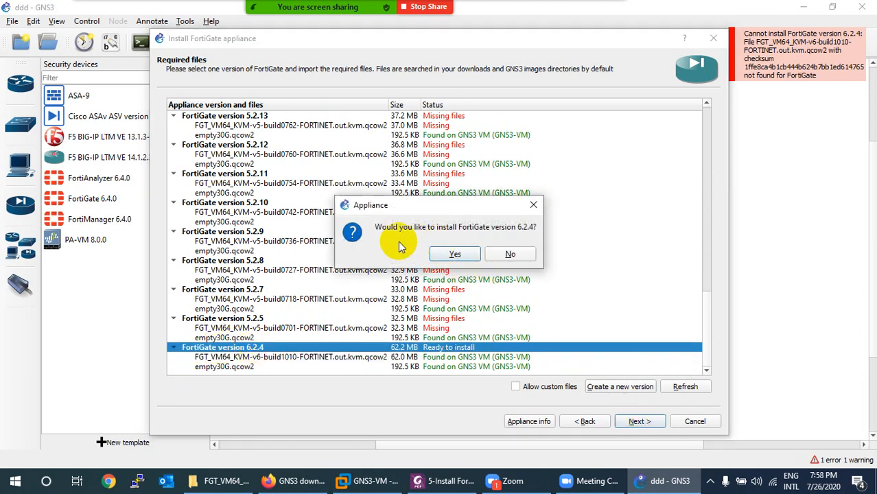
click(454, 255)
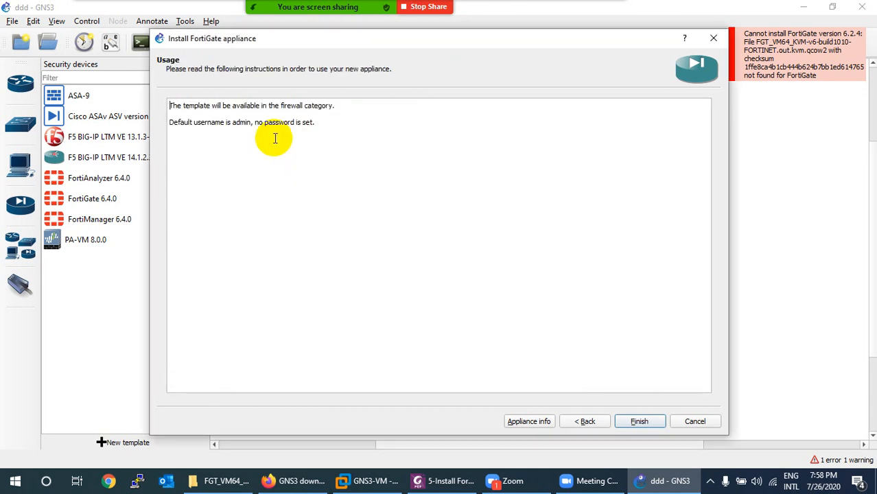
- Review the default login information in the usage notes and finish creating the FortiGate 6.2.4 template
drag(232, 123, 311, 123)
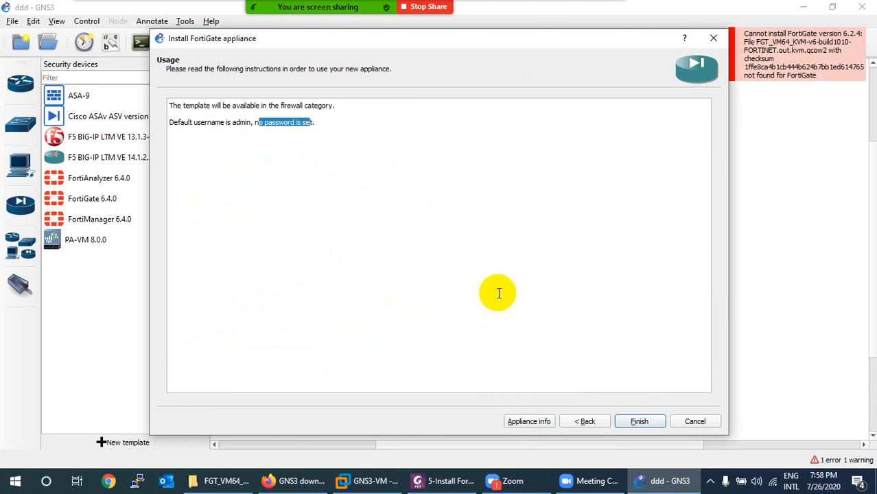
click(635, 420)
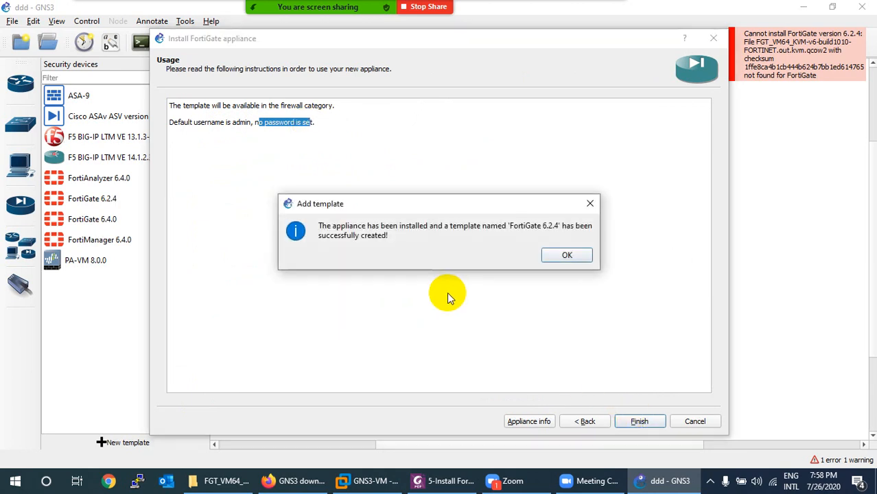
click(556, 255)
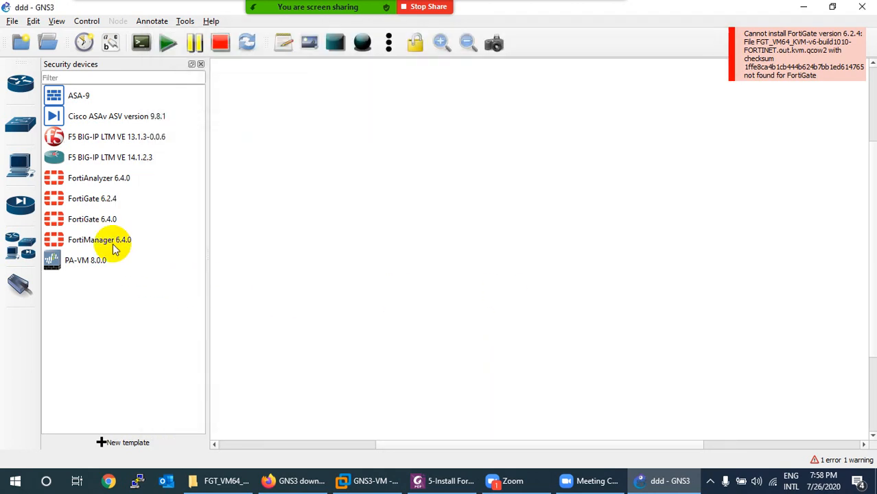
- Place a FortiGate 6.2.4 node on the workspace and list the available end devices
click(101, 199)
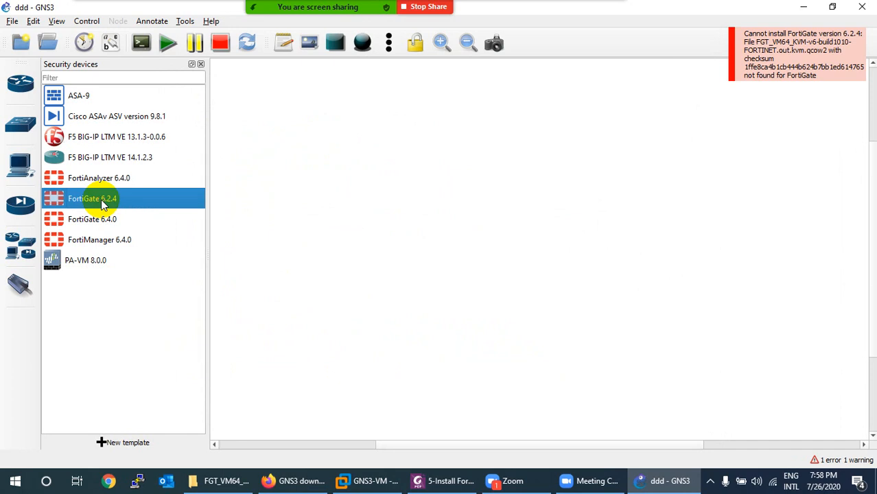
drag(122, 198, 377, 226)
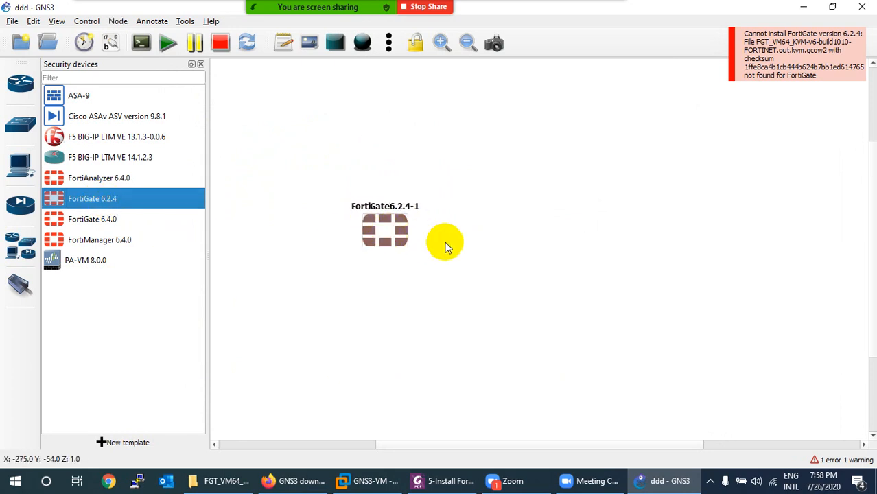
click(23, 126)
click(19, 163)
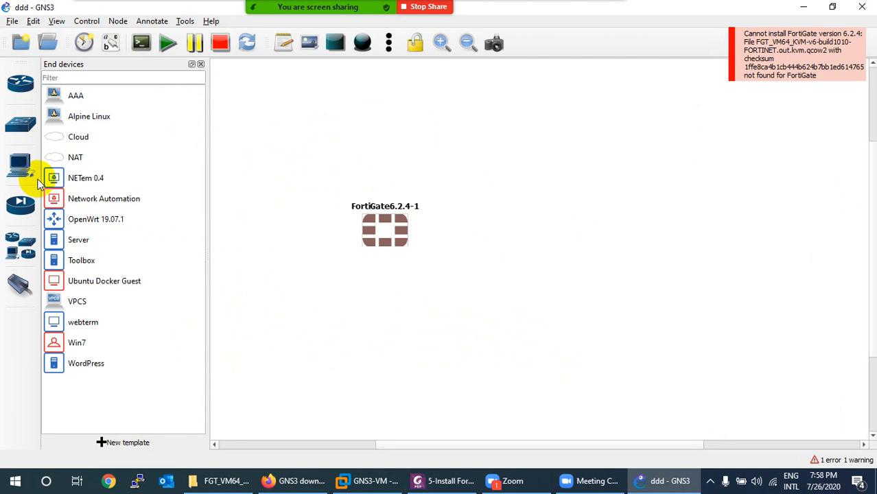
click(69, 159)
drag(60, 155, 617, 232)
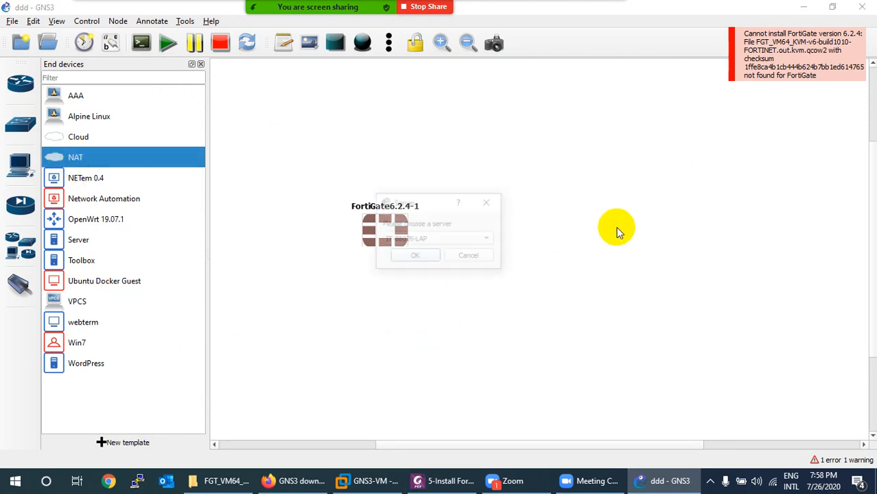
click(425, 240)
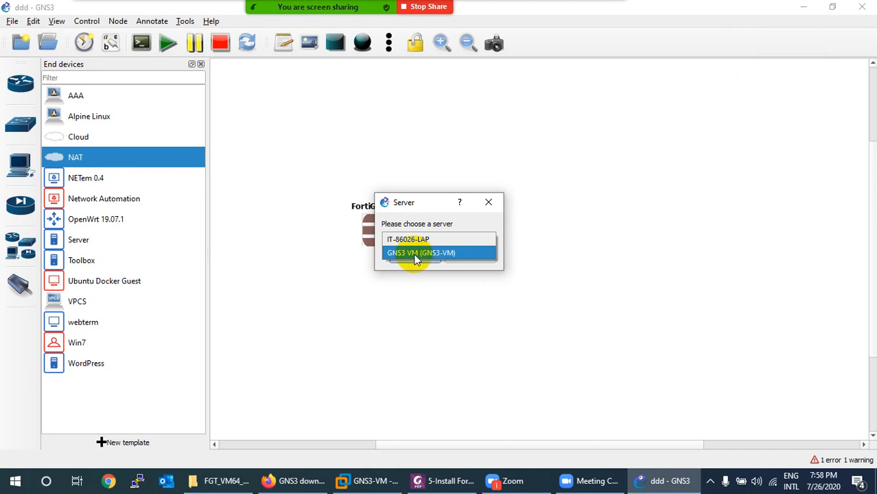
click(417, 239)
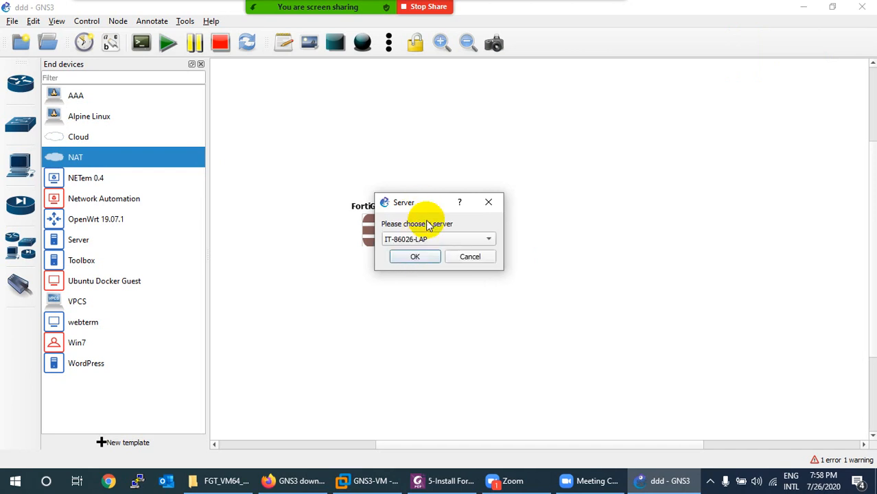
click(471, 258)
- Add a NAT node to the right of the FortiGate, hosted on the IT-86026-LAP server
drag(100, 164, 542, 225)
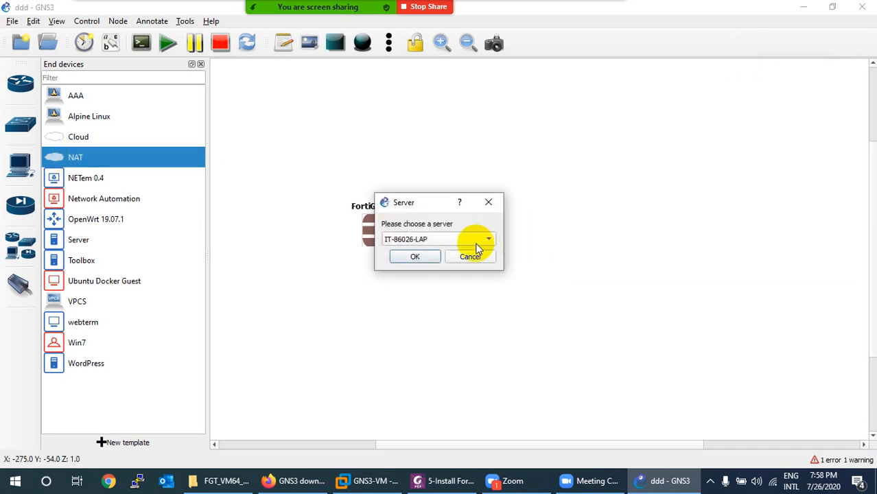
click(416, 258)
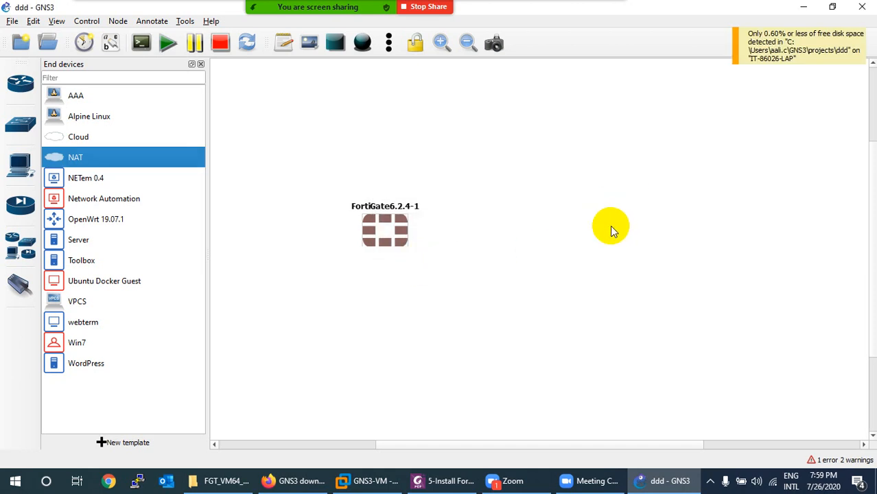
drag(613, 231, 609, 225)
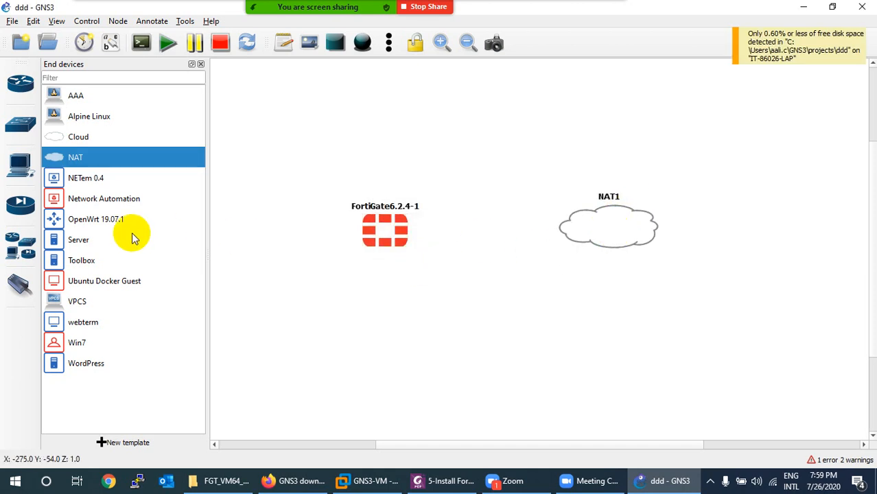
- Link the nat0 interface of NAT1 to Port1 of FortiGate6.2.4-1
click(20, 205)
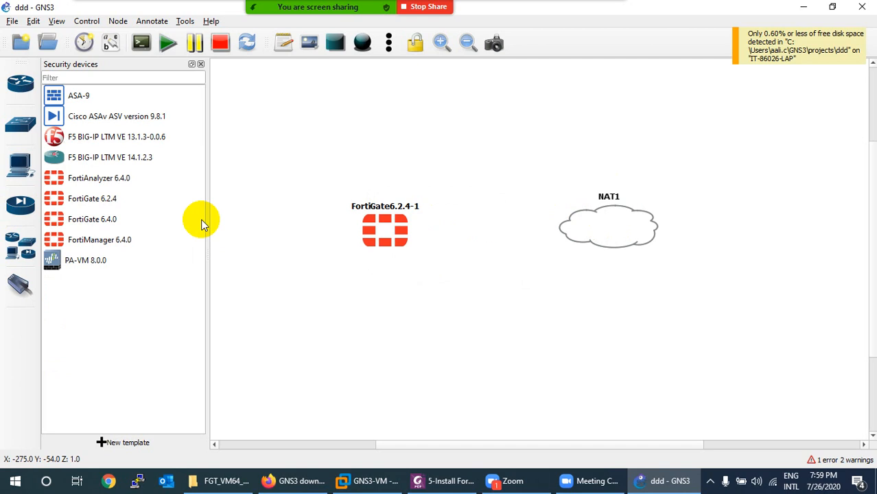
click(31, 282)
click(603, 235)
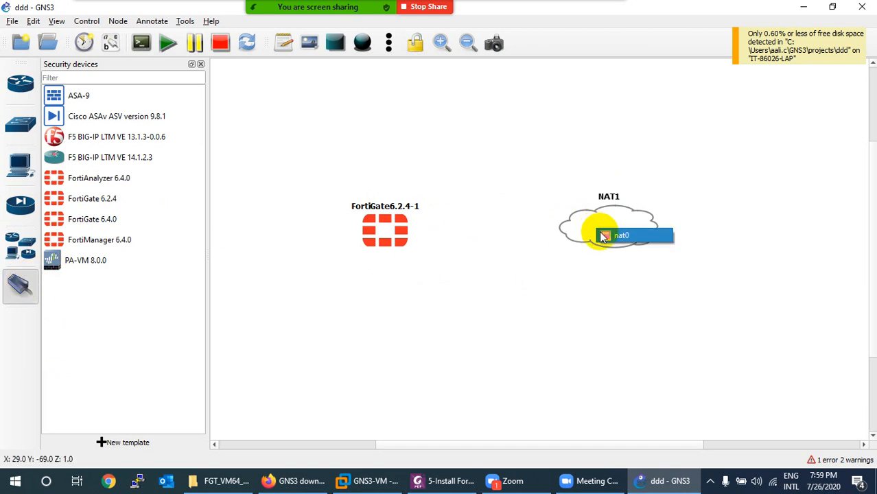
click(602, 235)
click(400, 234)
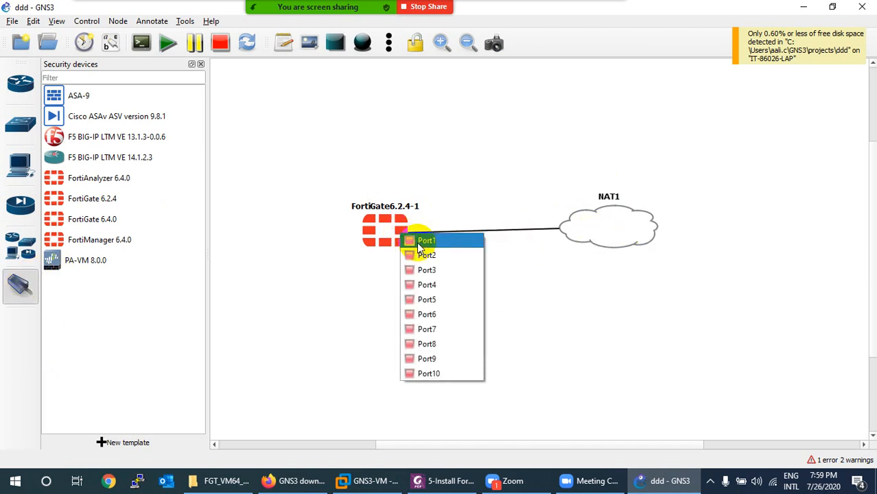
click(421, 241)
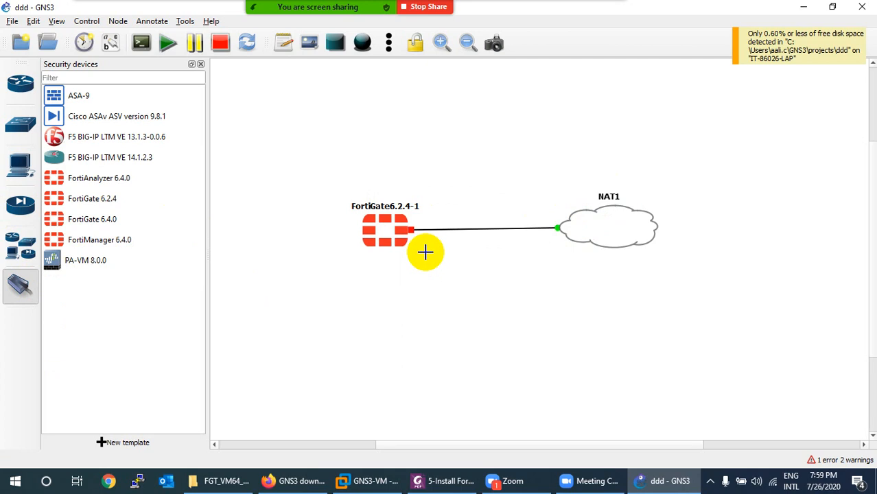
key(Escape)
- Start all nodes in the topology and switch to the GNS3-VM in VMware Workstation
click(171, 45)
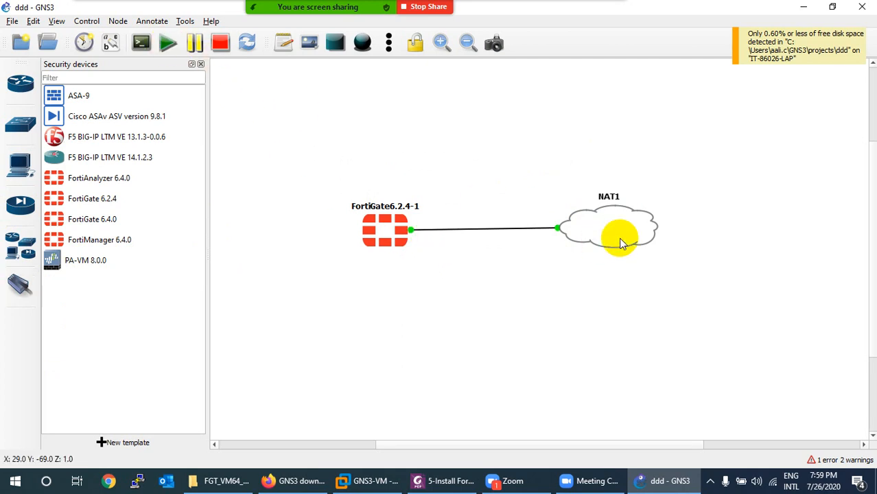
click(371, 481)
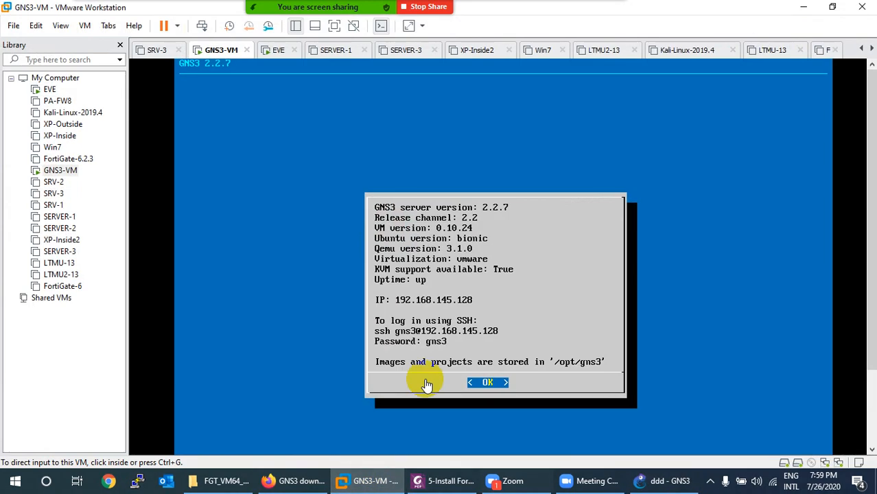
- Check the subnet address of the VMnet8 NAT network in VMware's Virtual Network Editor and leave it without changes
click(36, 26)
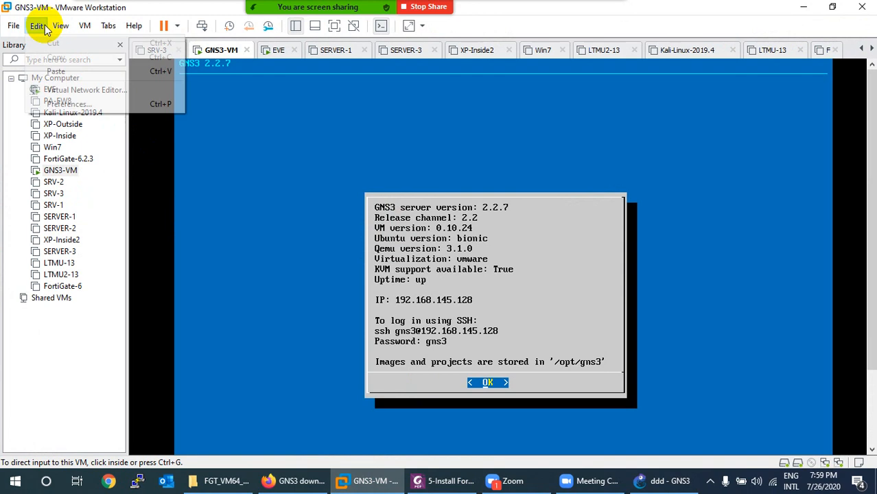
click(48, 87)
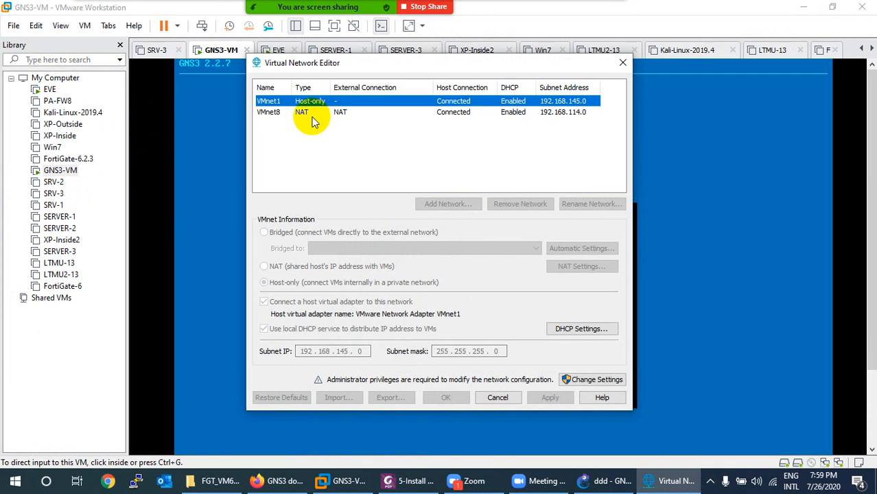
click(309, 114)
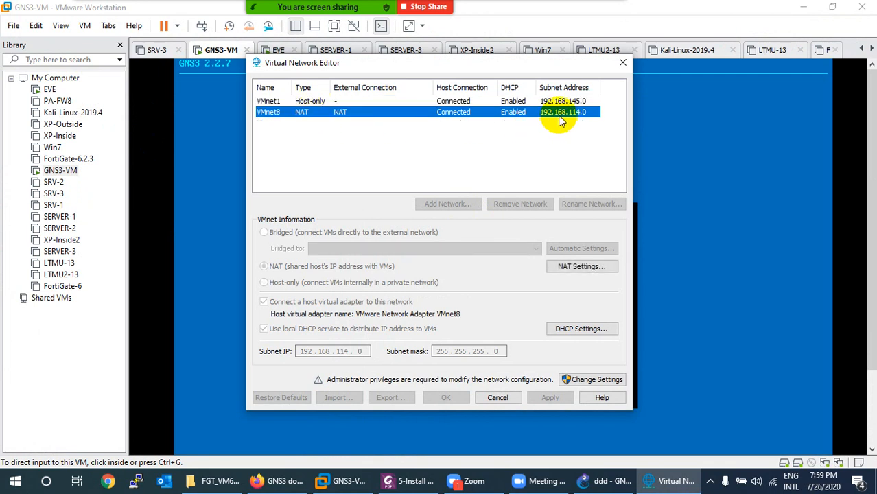
click(495, 397)
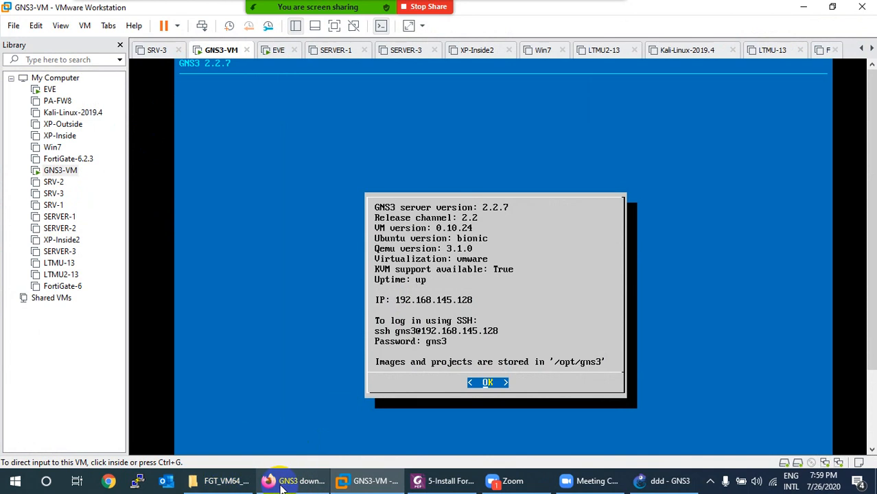
- Switch to GNS3 and add the note 192.168.114.0/24 just above the link between the FortiGate and NAT1
click(662, 481)
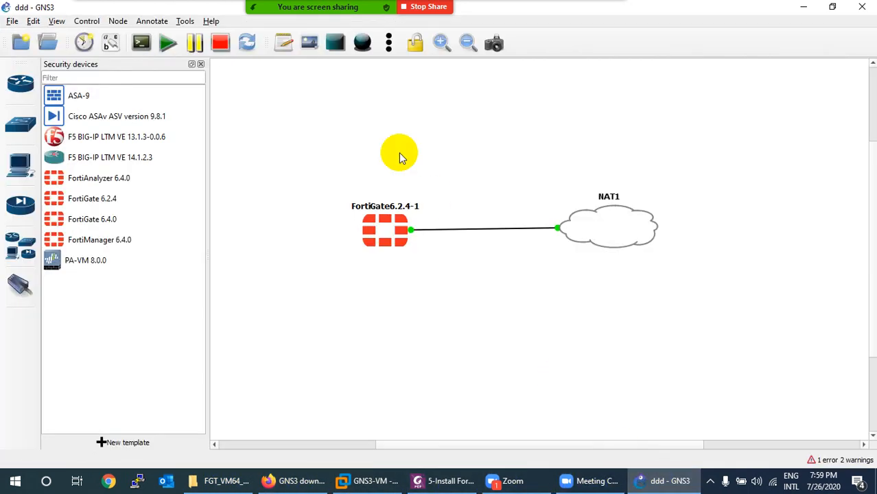
click(286, 45)
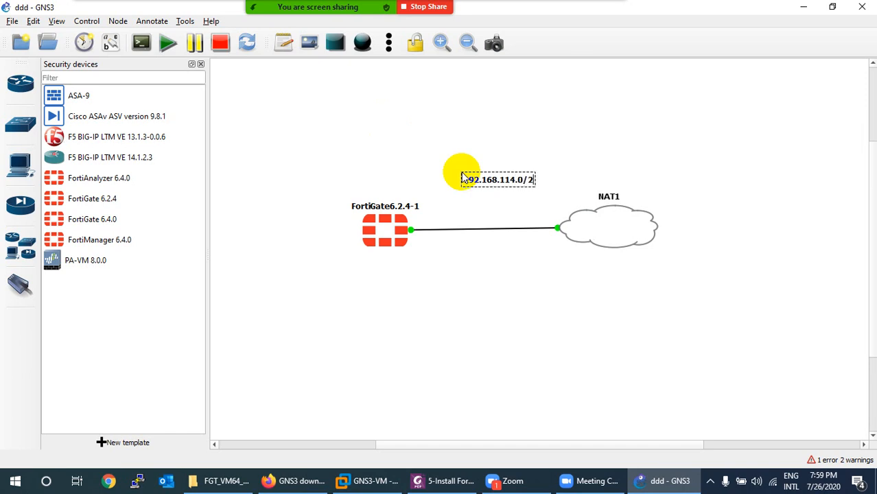
text(4)
drag(485, 175, 463, 214)
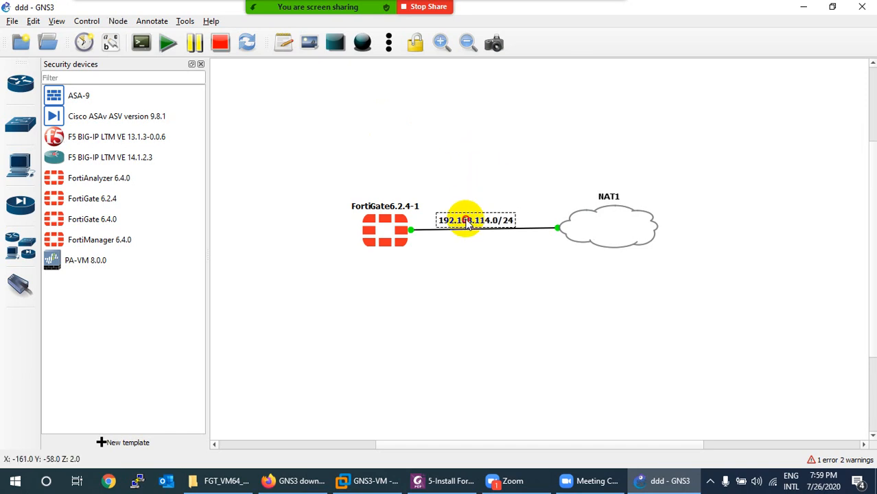
- Level the FortiGate with NAT1, show the interface labels, and tidy the nat0 label and the FortiGate's name label
drag(409, 235, 396, 231)
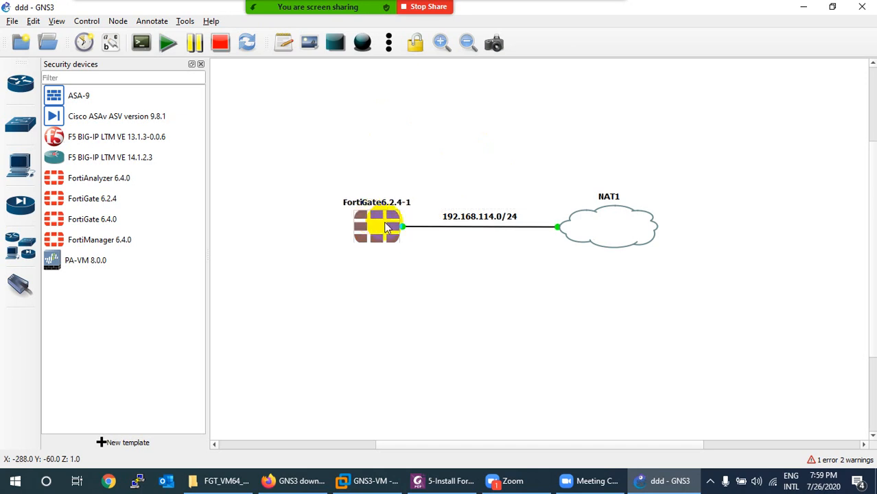
click(107, 42)
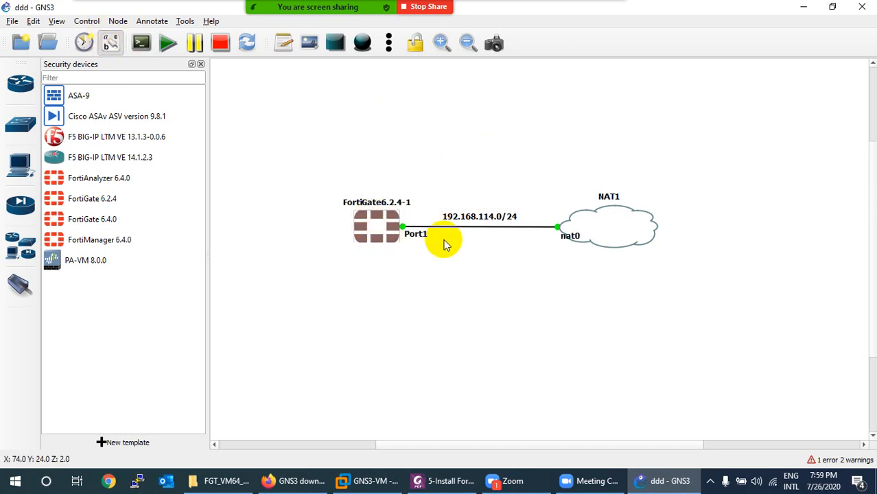
drag(567, 236, 666, 450)
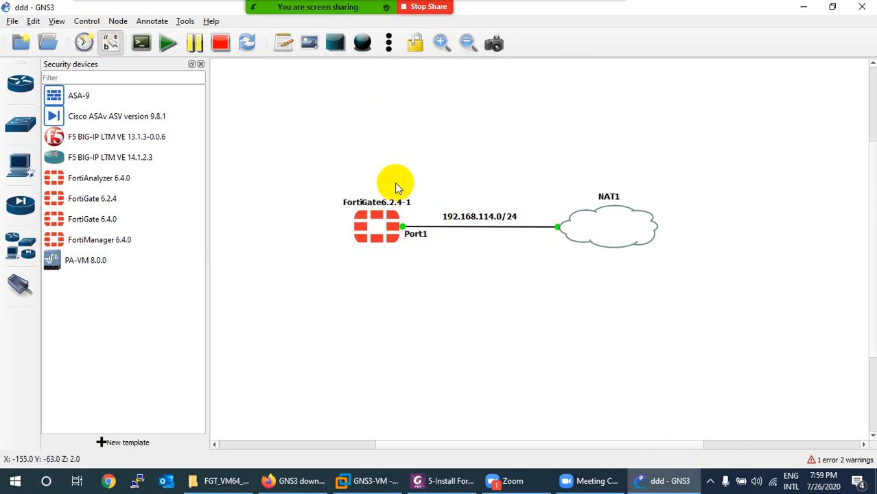
drag(382, 202, 376, 197)
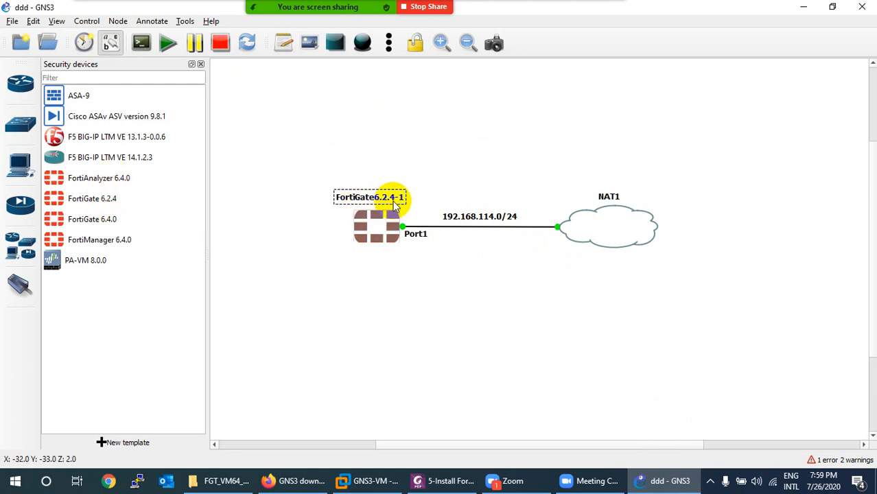
- Set the default name format of the FortiGate 6.2.4 template to FG{0}
click(103, 204)
right_click(108, 198)
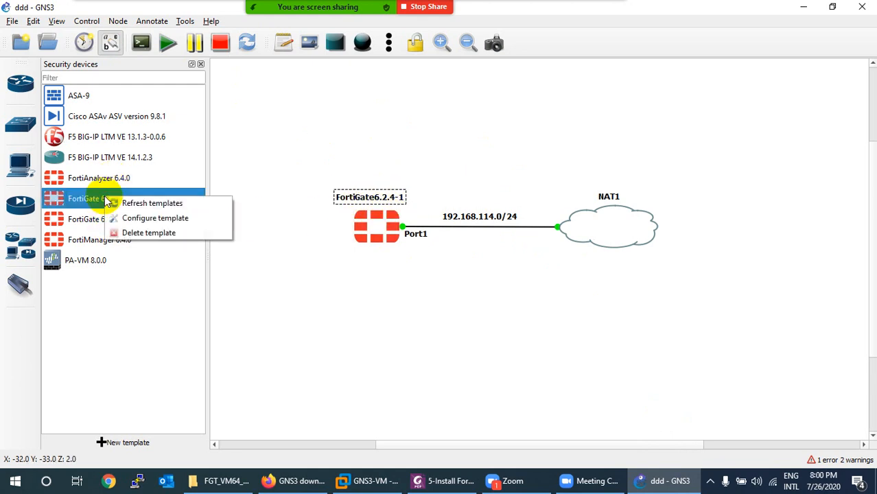
click(180, 220)
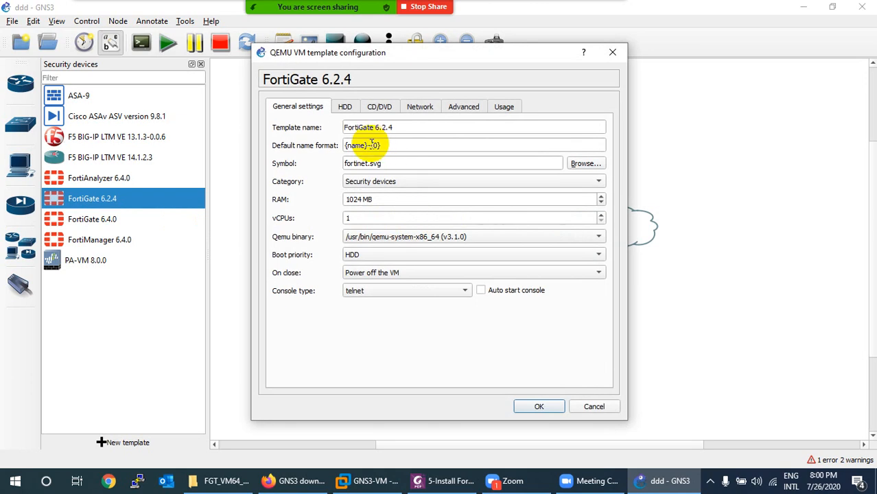
click(372, 144)
key(BackSpace)
key(BackSpace)
key(BackSpace)
key(BackSpace)
key(BackSpace)
key(BackSpace)
key(BackSpace)
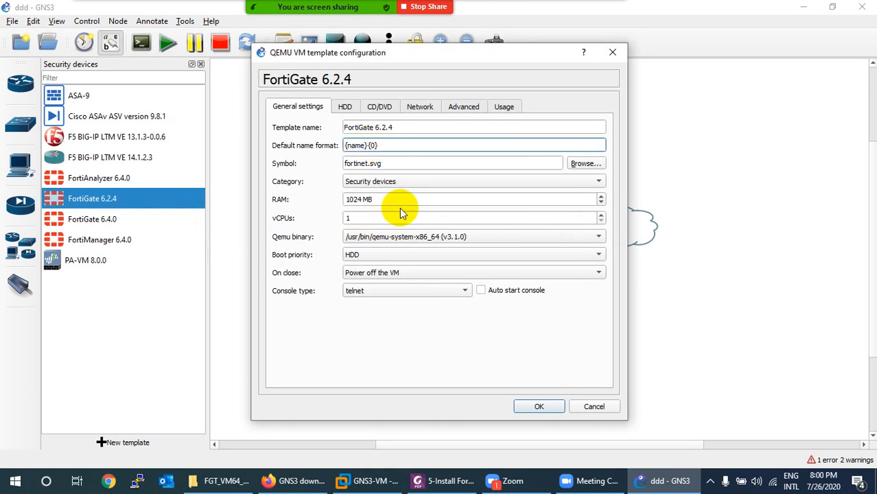
text(FG)
click(530, 406)
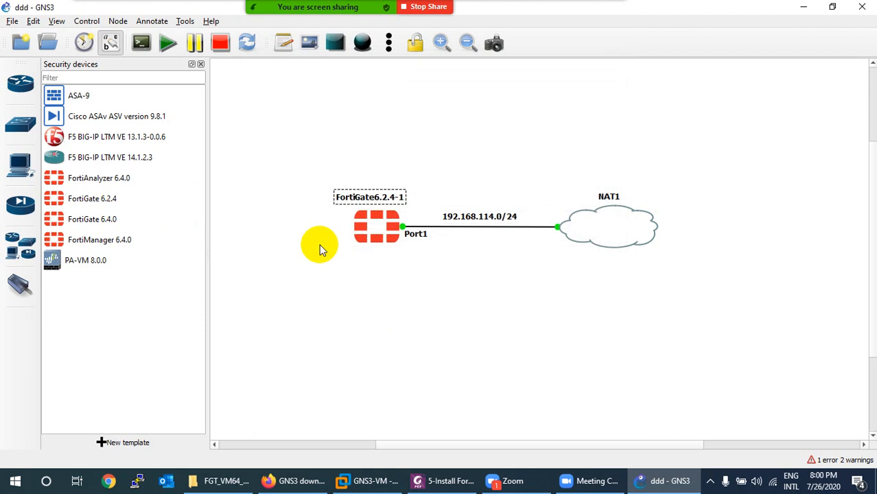
- Place two more FortiGate 6.2.4 nodes on the workspace and line them up one above the other
drag(93, 198, 331, 149)
drag(54, 199, 278, 124)
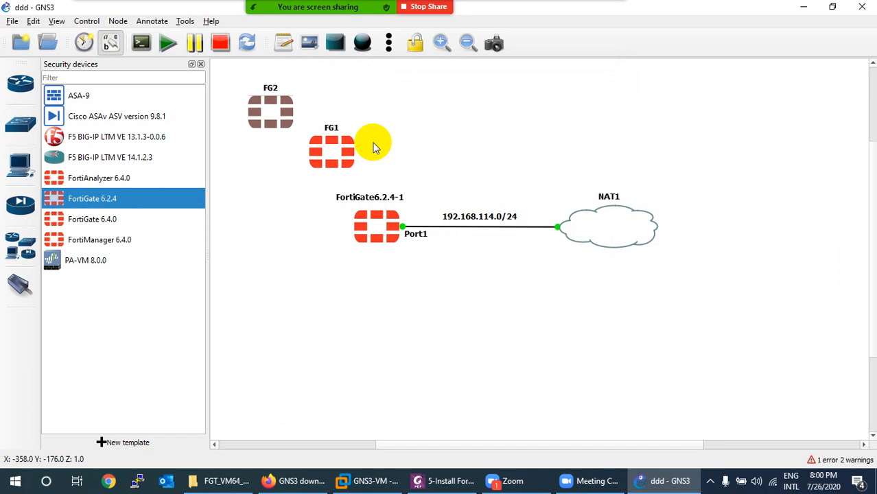
drag(353, 154, 293, 163)
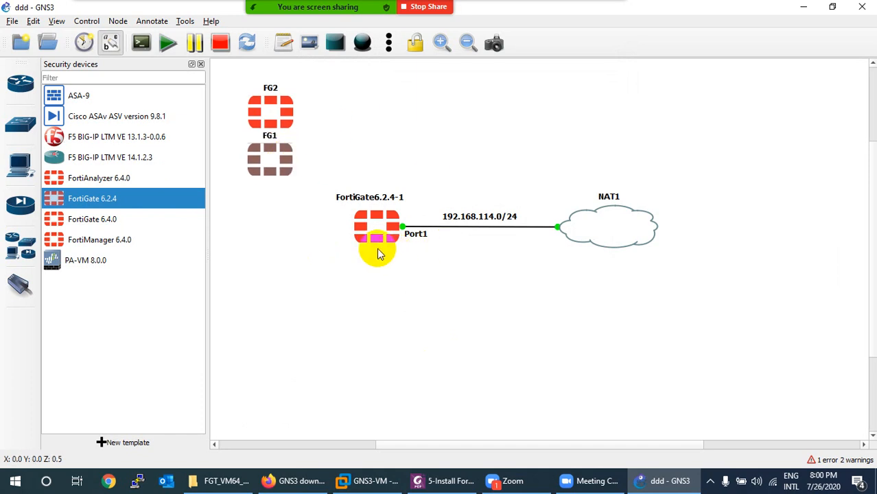
- Permanently delete the FG1 and FG2 nodes from the workspace
drag(321, 90, 268, 170)
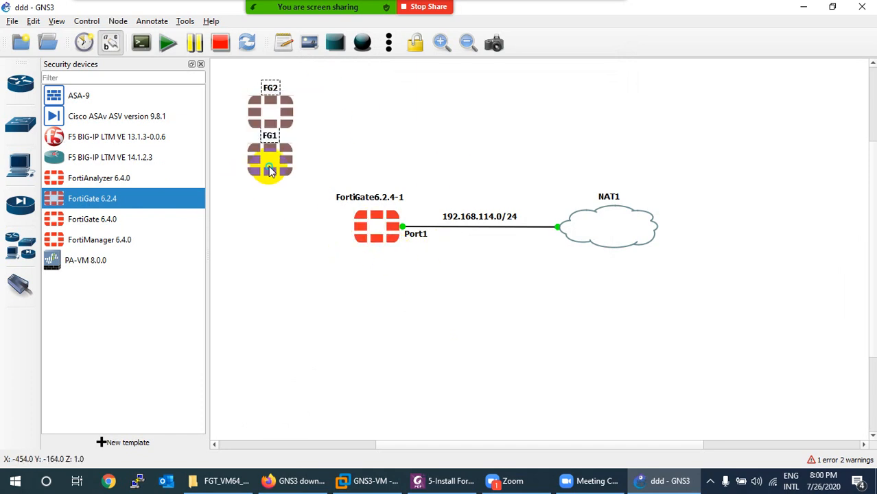
right_click(269, 169)
click(295, 469)
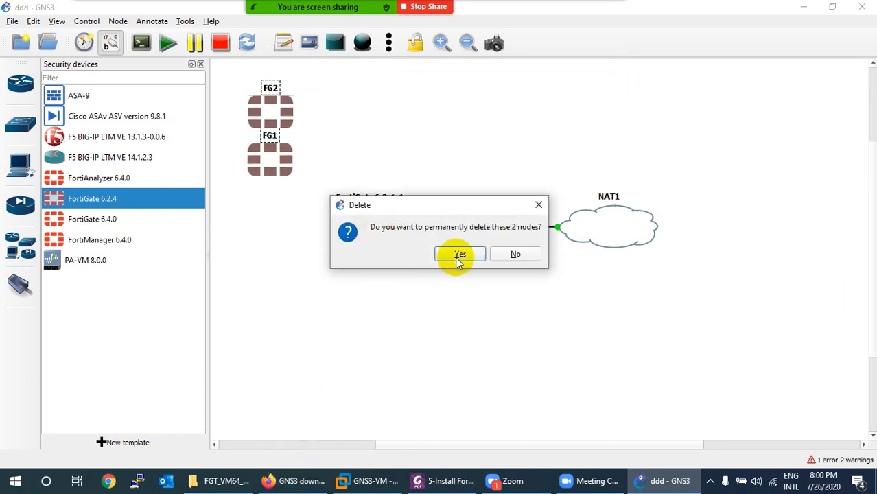
click(457, 254)
- Open the console of the FortiGate6.2.4-1 node
right_click(379, 232)
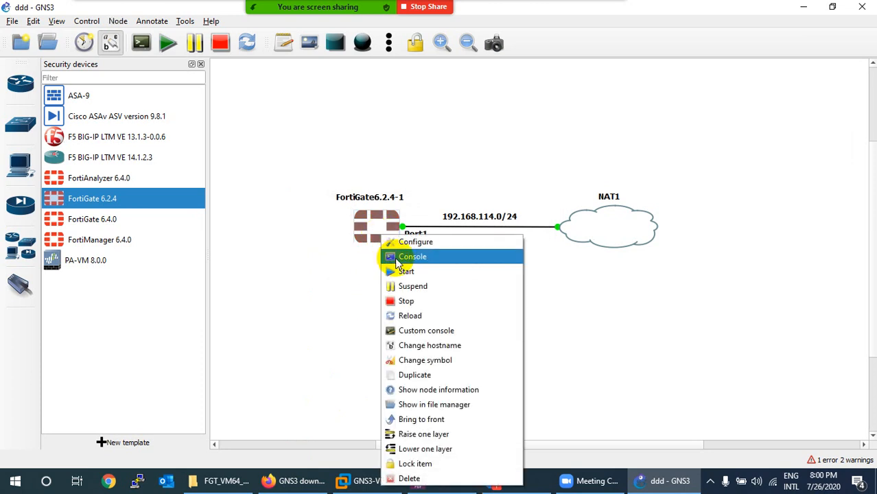
click(396, 260)
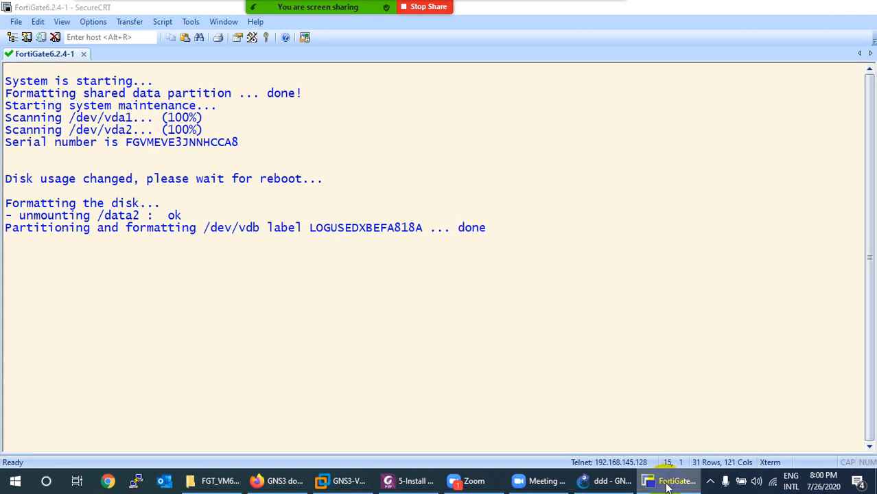
- Review the Telnet console application command and its predefined alternatives in the GNS3 preferences, leaving without saving
click(605, 481)
click(33, 22)
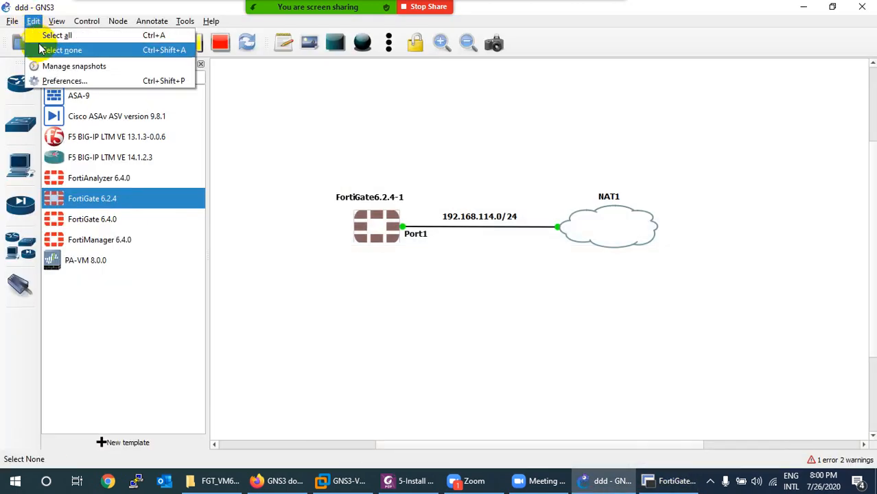
click(42, 81)
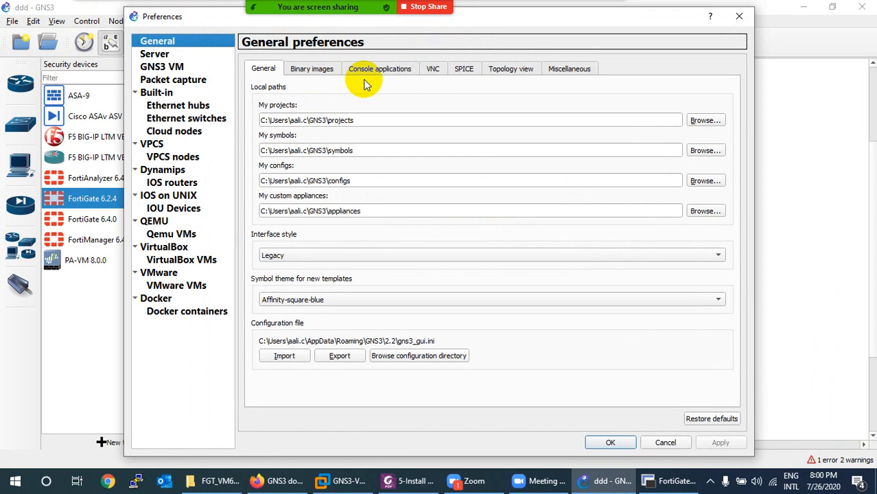
click(380, 68)
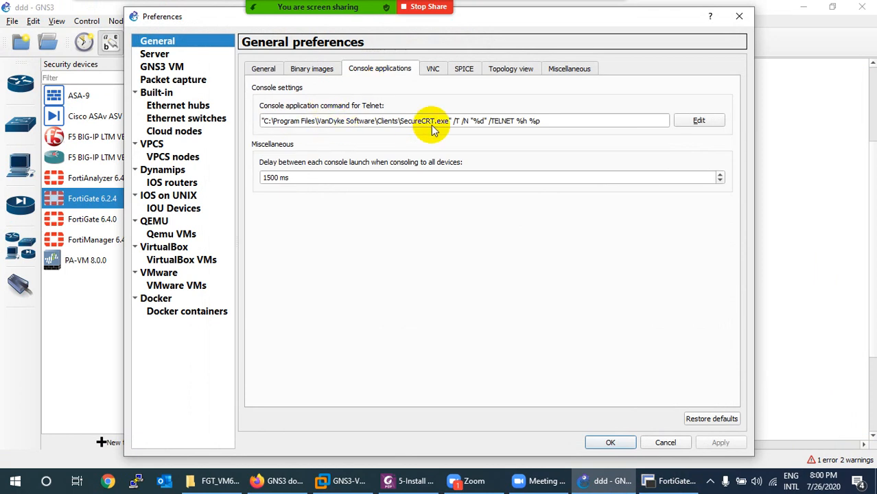
click(684, 120)
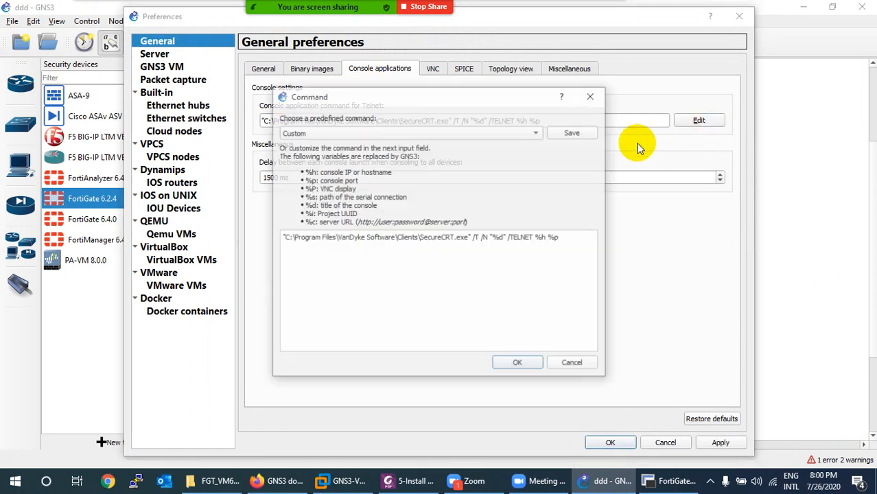
click(384, 134)
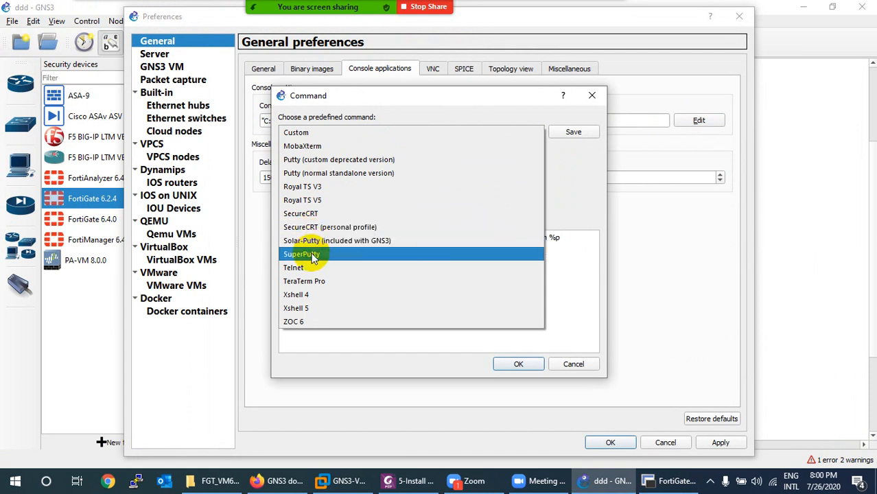
click(573, 364)
click(574, 364)
click(664, 442)
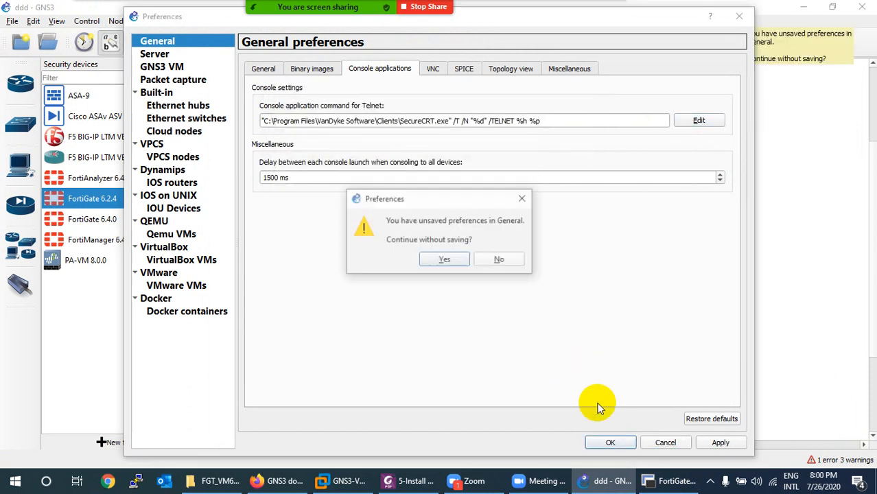
click(454, 259)
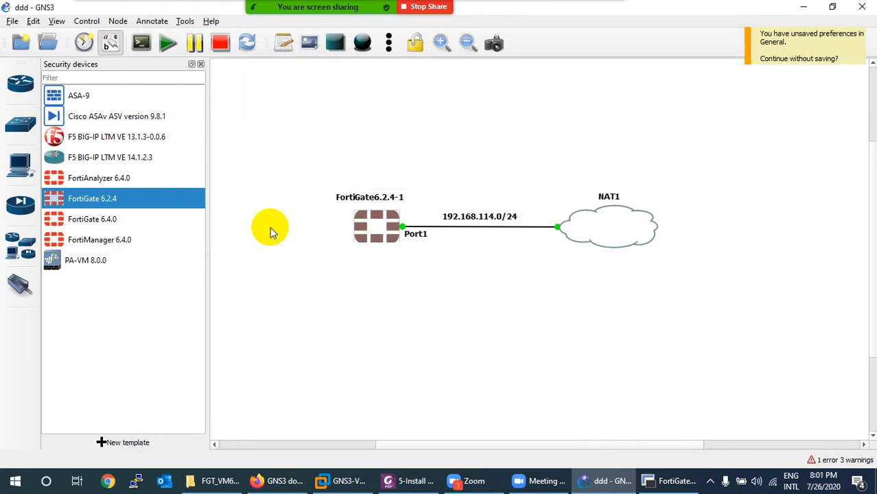
- Check the FortiGate's boot progress in its console and look at the Cloud and NAT entries among GNS3's end devices
click(669, 480)
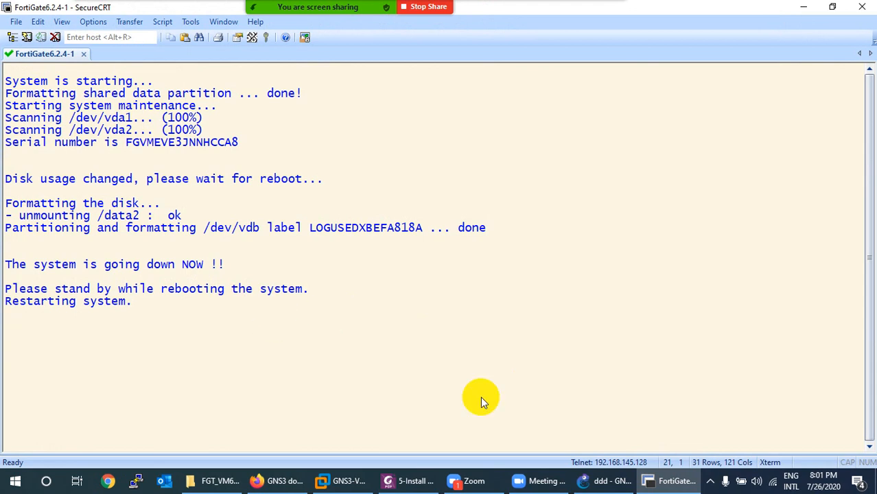
click(610, 480)
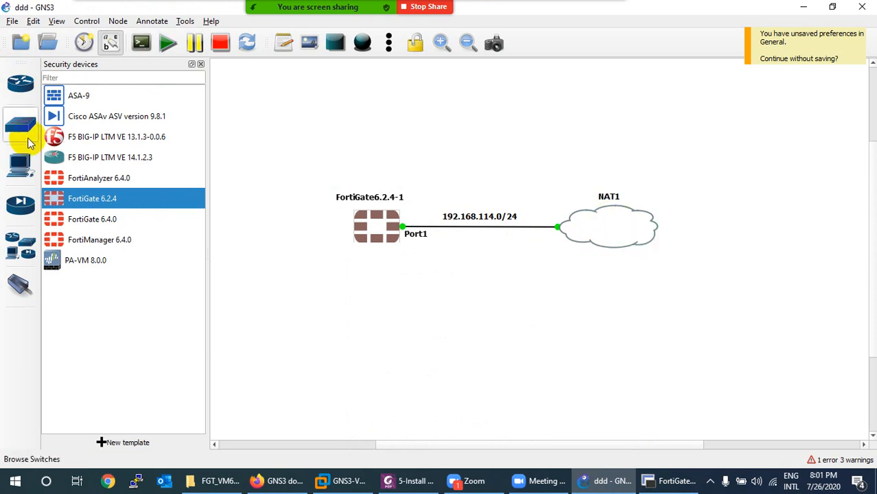
click(21, 168)
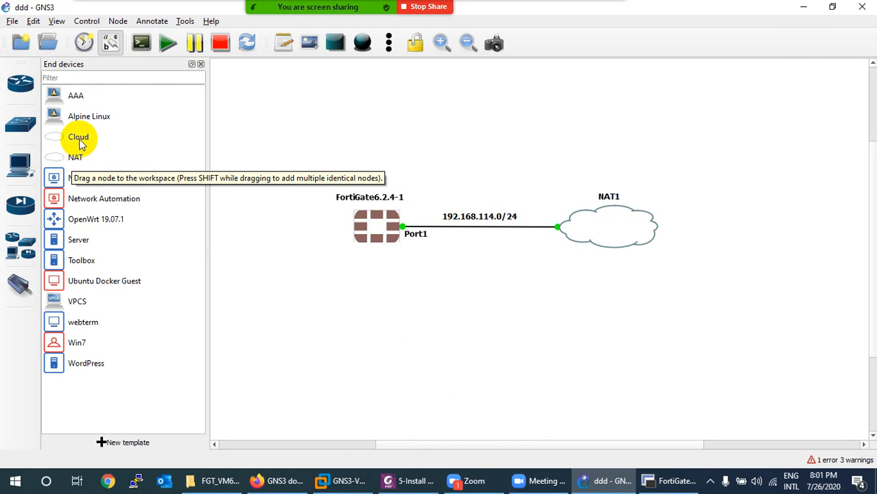
click(80, 142)
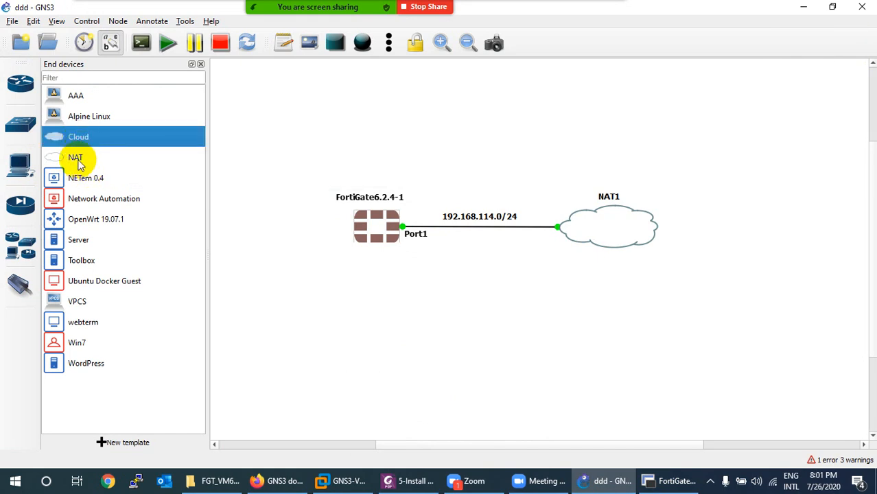
click(77, 162)
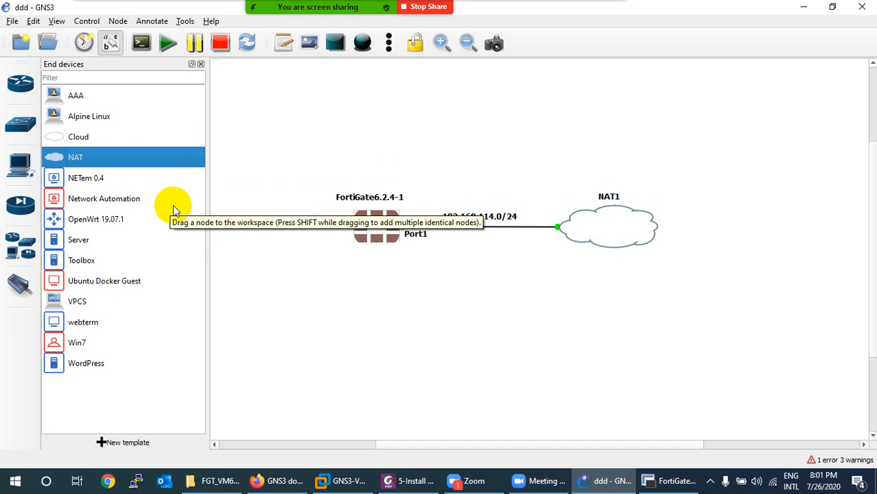
- Review the VMnet8 NAT network in VMware Workstation's Virtual Network Editor without changing it, and check the FortiGate's boot progress in its SecureCRT console
click(338, 481)
click(36, 25)
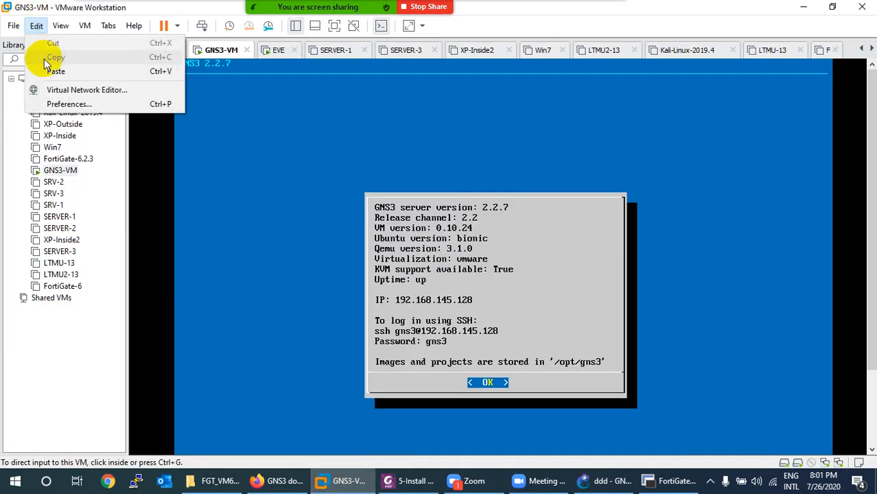
click(50, 92)
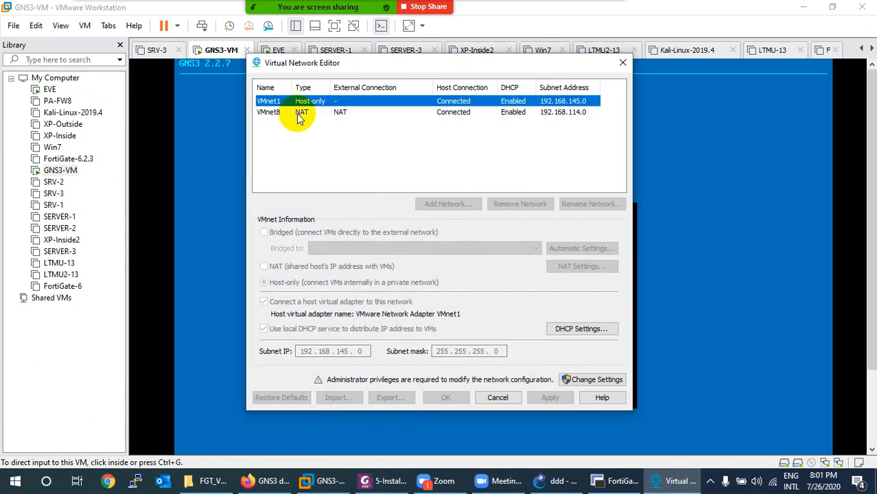
click(304, 113)
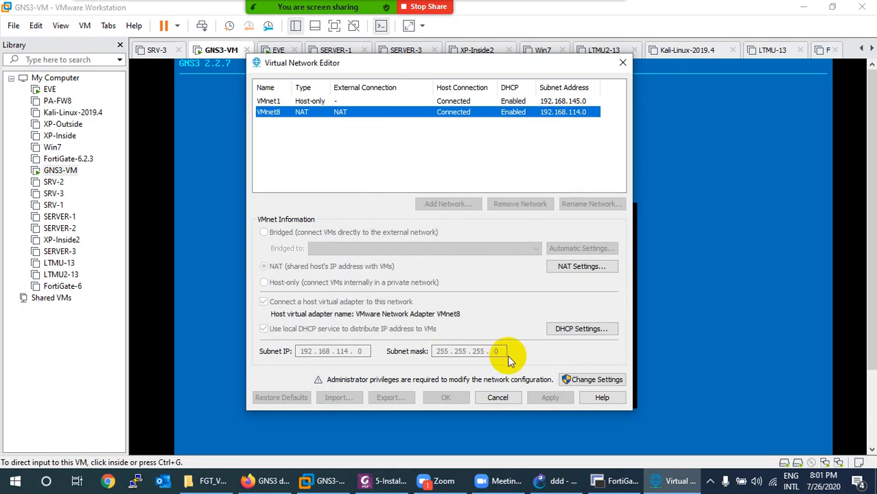
click(497, 398)
click(604, 481)
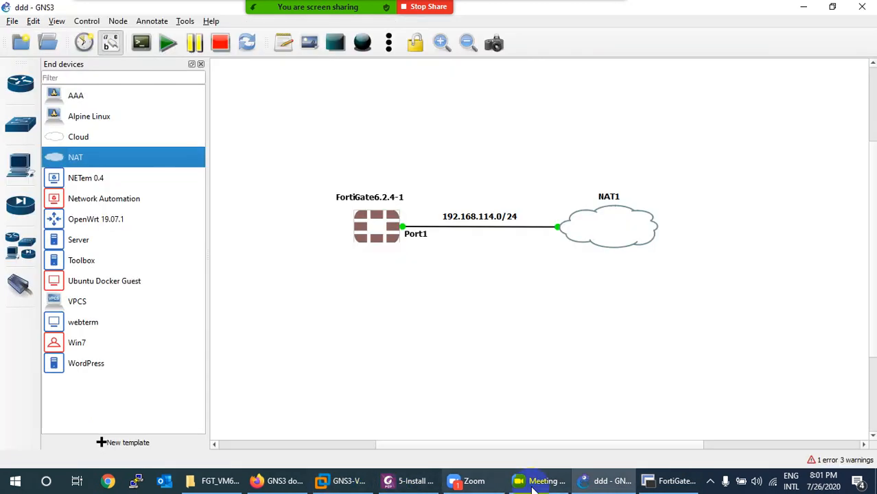
click(675, 483)
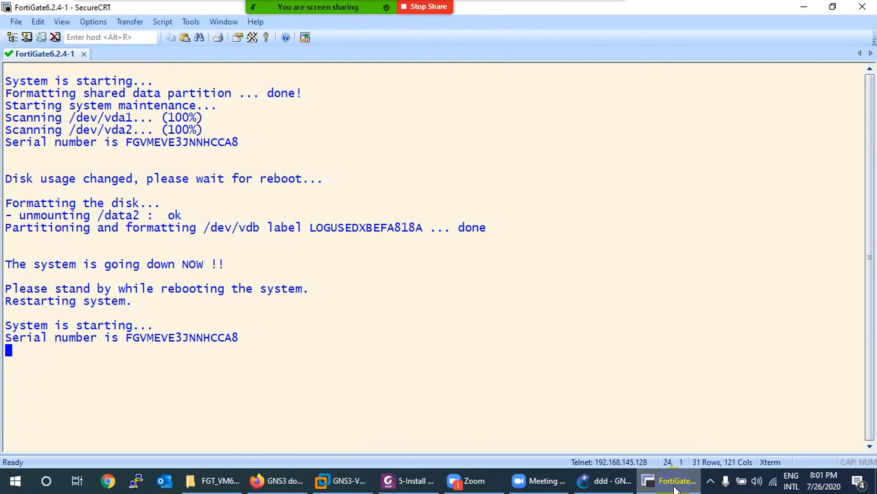
click(674, 483)
- View the connection details of the VMware Network Adapter VMnet8 in the Windows network connections, closing the network windows after reading its IPv4 settings
right_click(773, 480)
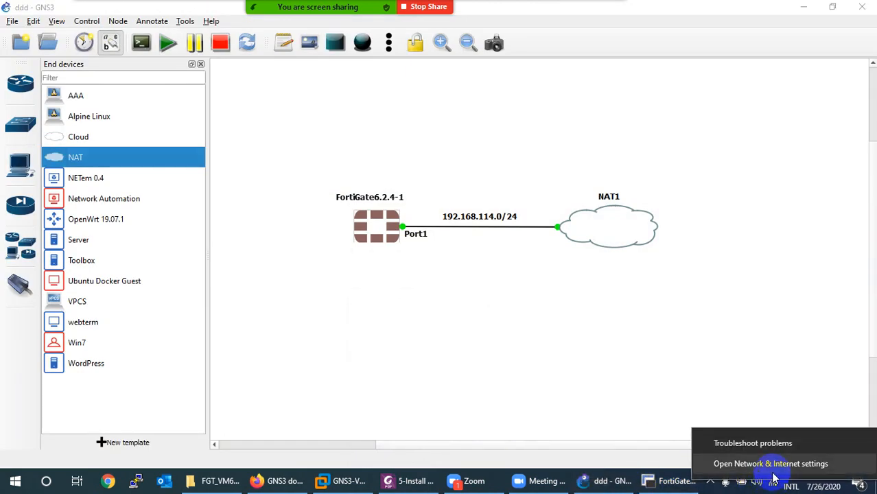
click(773, 472)
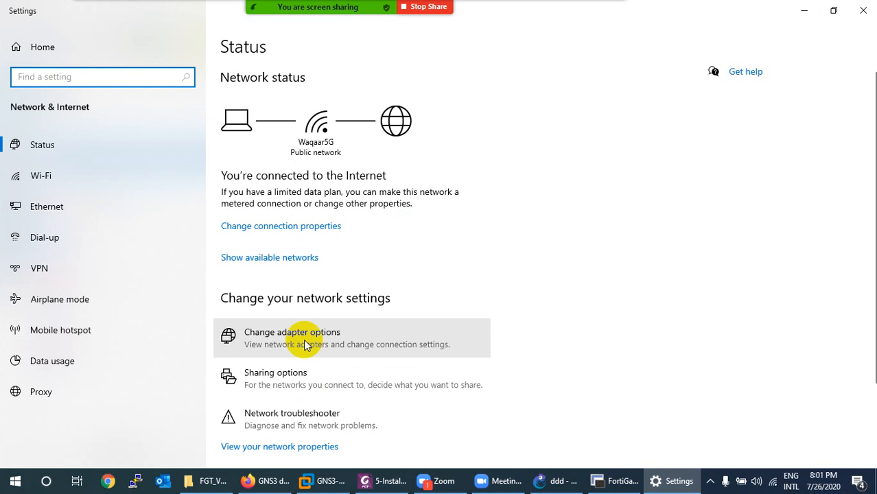
click(413, 319)
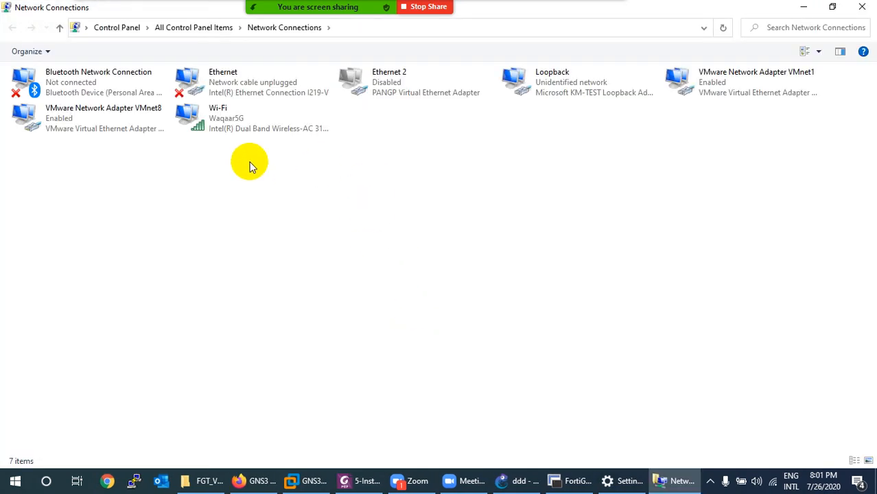
double_click(109, 120)
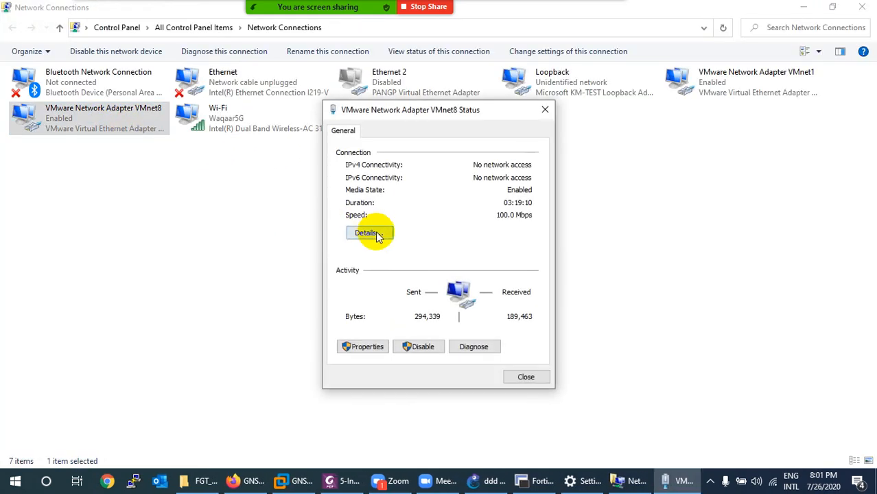
click(369, 231)
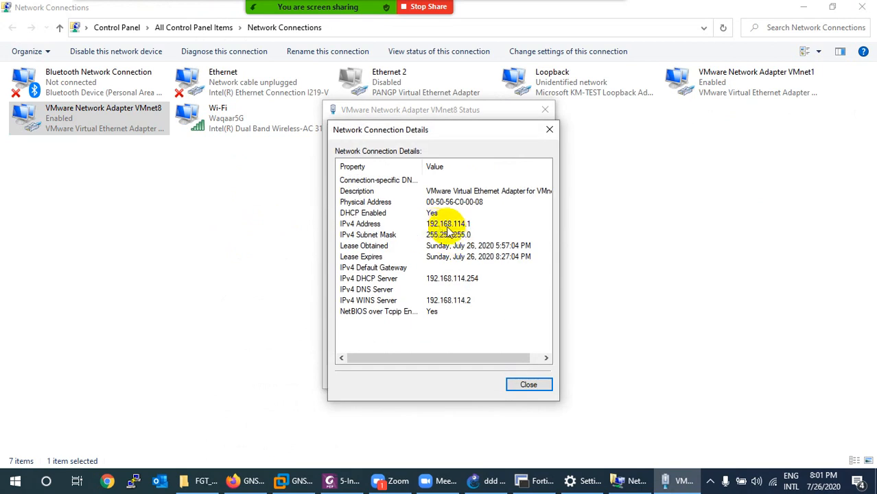
click(549, 129)
click(546, 111)
click(859, 9)
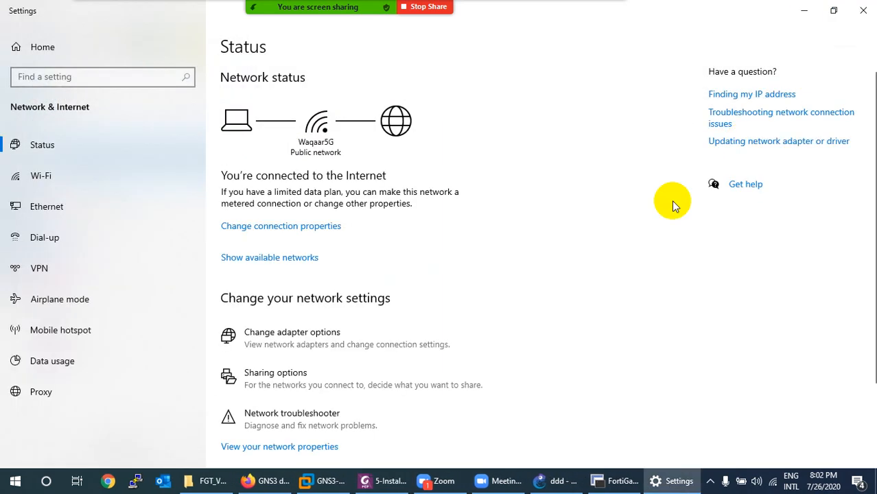
click(864, 10)
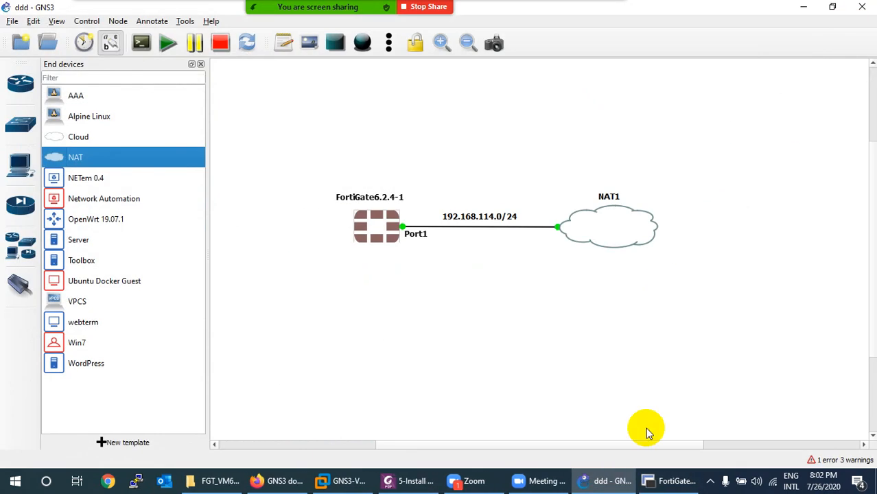
- Log in to the FortiGate console as admin with a blank password, and enter and confirm a new admin password
click(675, 480)
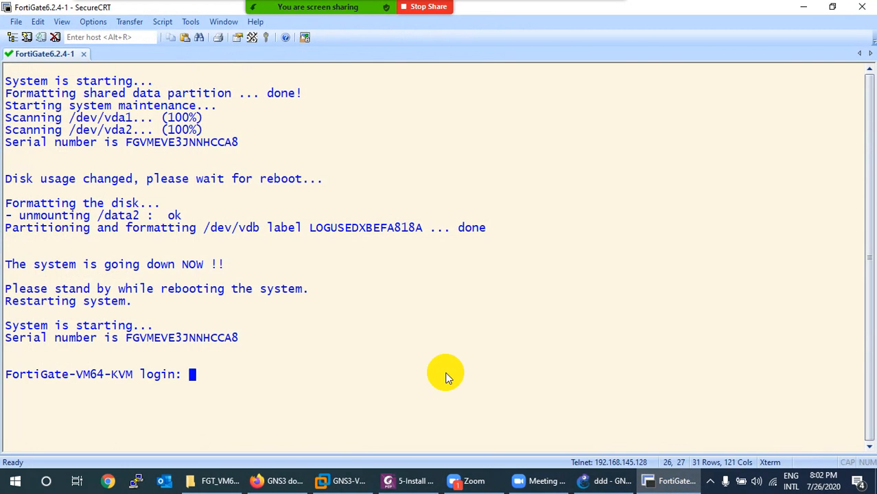
text(admin)
key(Return)
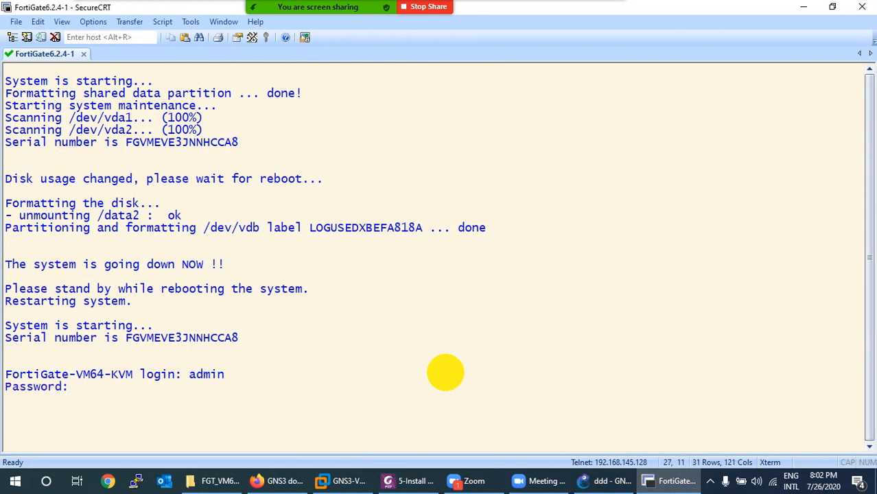
key(Return)
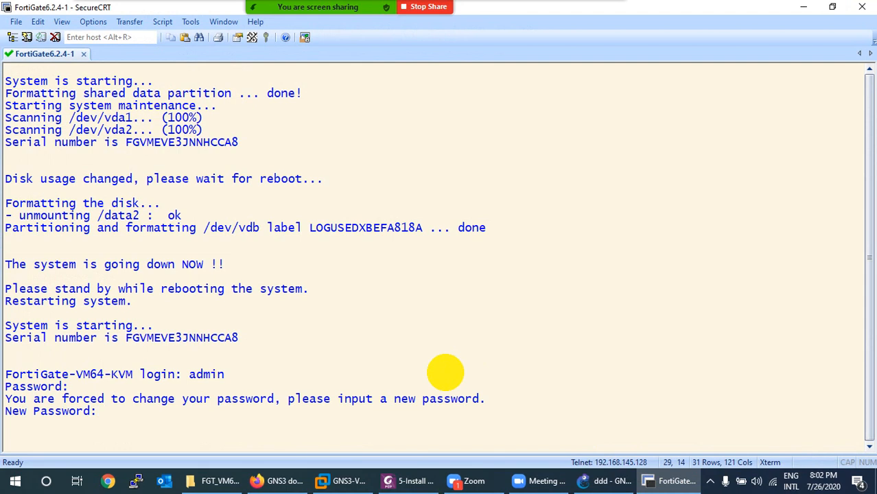
key(Return)
text(***)
key(Return)
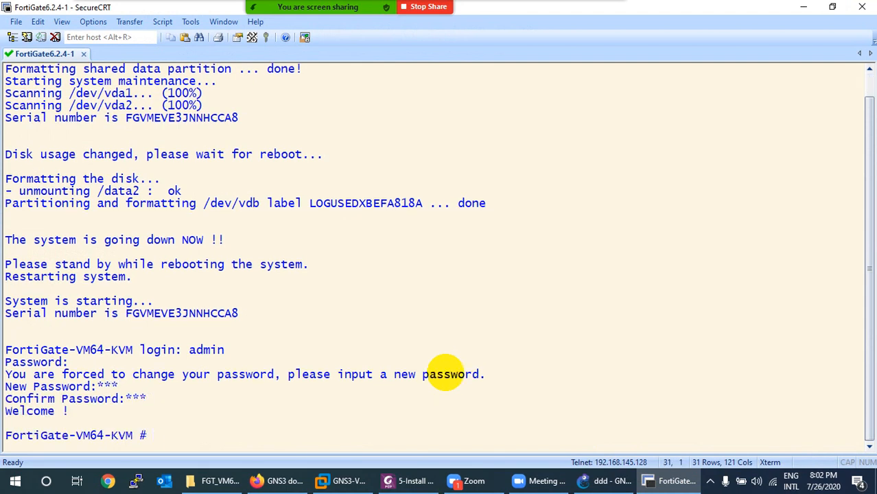
- Clear the FortiGate console and list all available subcommands of the diagnose command
key(ctrl+l)
key(Return)
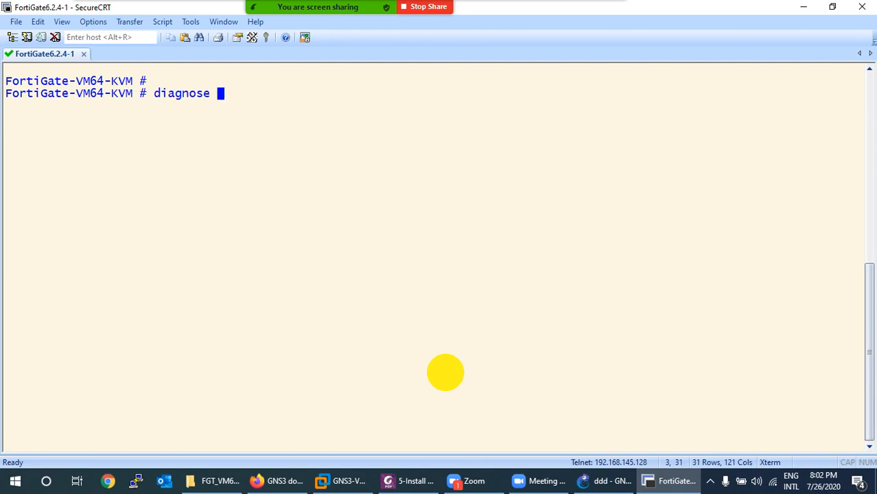
key(question)
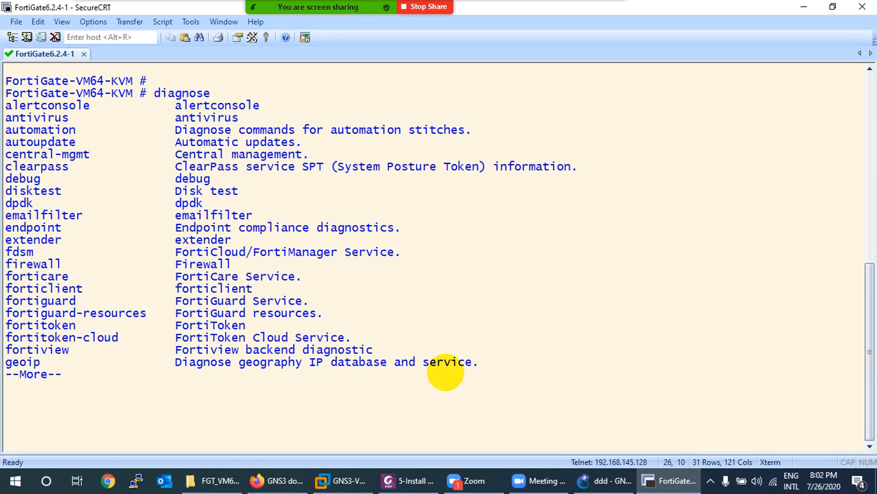
key(space)
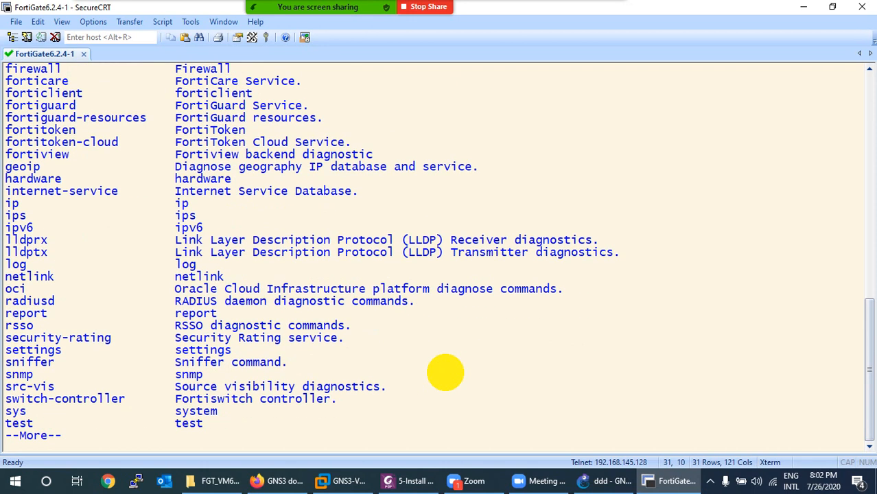
key(space)
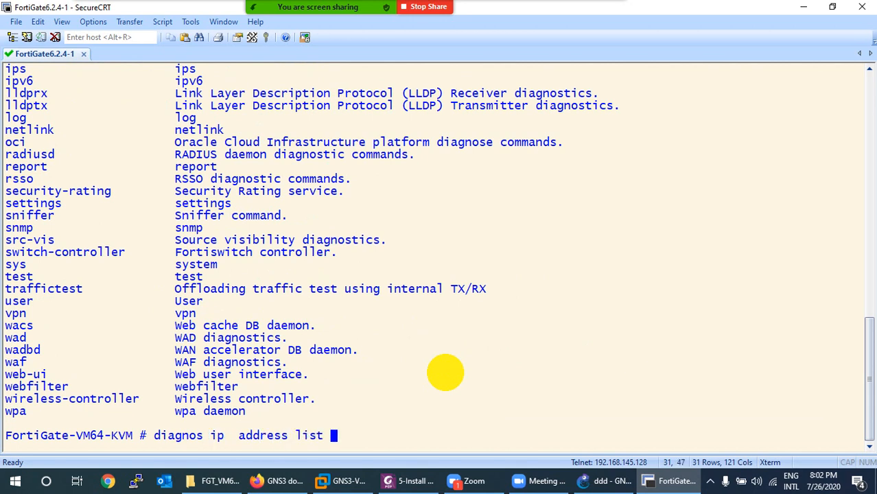
- Run the diagnose ip address list command, highlight the port1 address, and compare it with the link's subnet label in the GNS3 topology
key(Return)
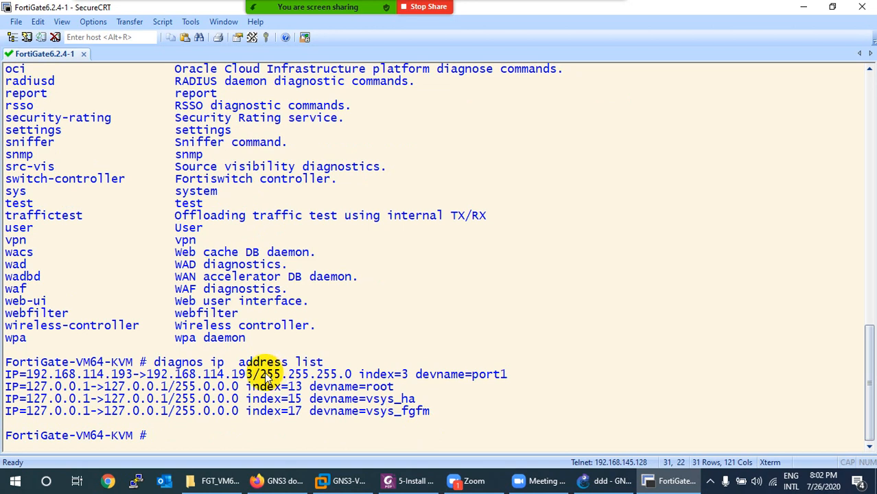
drag(253, 376, 156, 376)
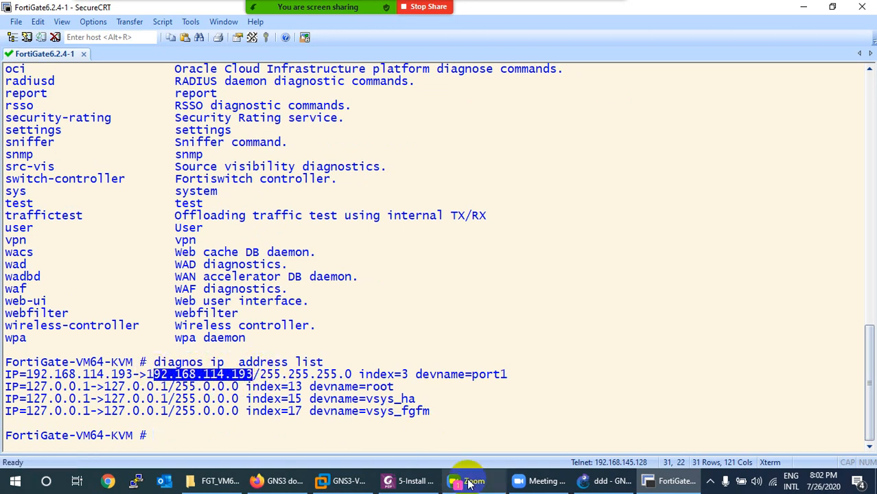
click(603, 480)
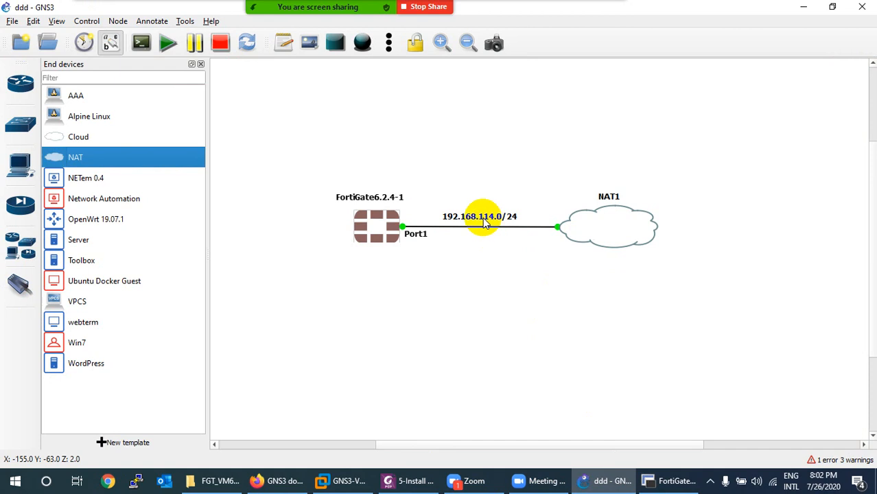
- Switch to Firefox and open the FortiGate web interface at 192.168.114.193
click(278, 480)
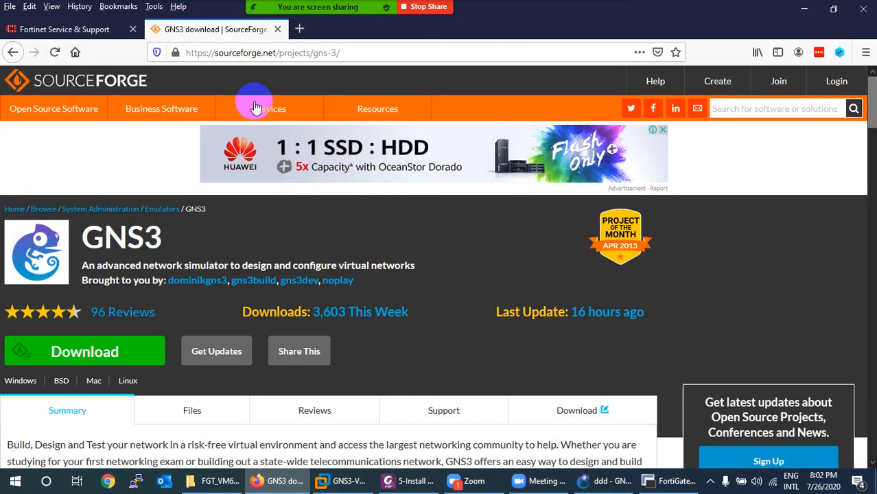
click(288, 54)
text(h)
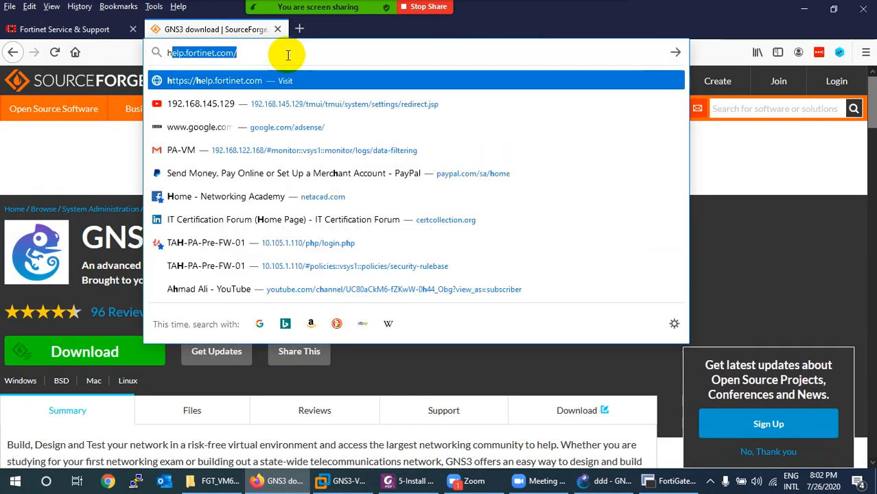
text(ttp://92.168.114.193)
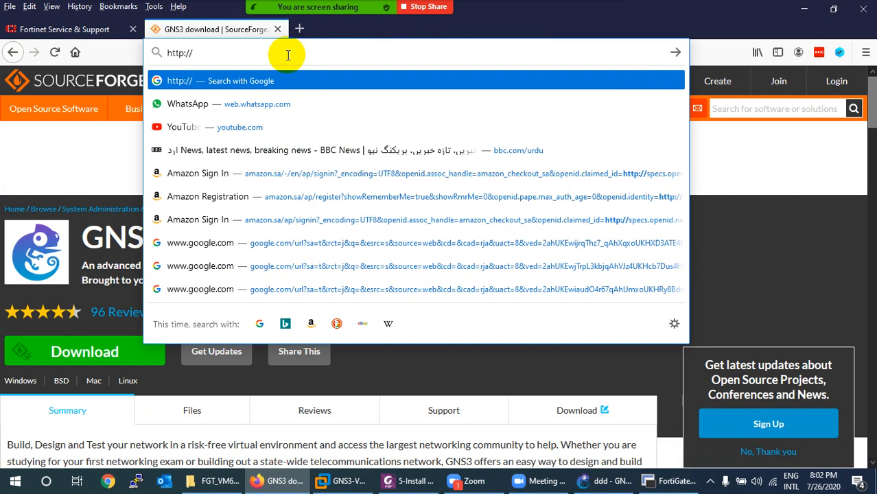
key(Return)
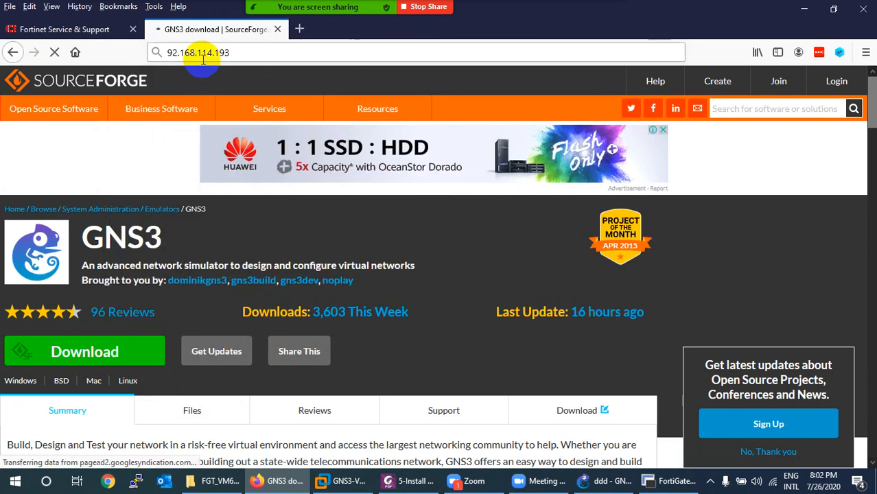
click(165, 53)
key(Home)
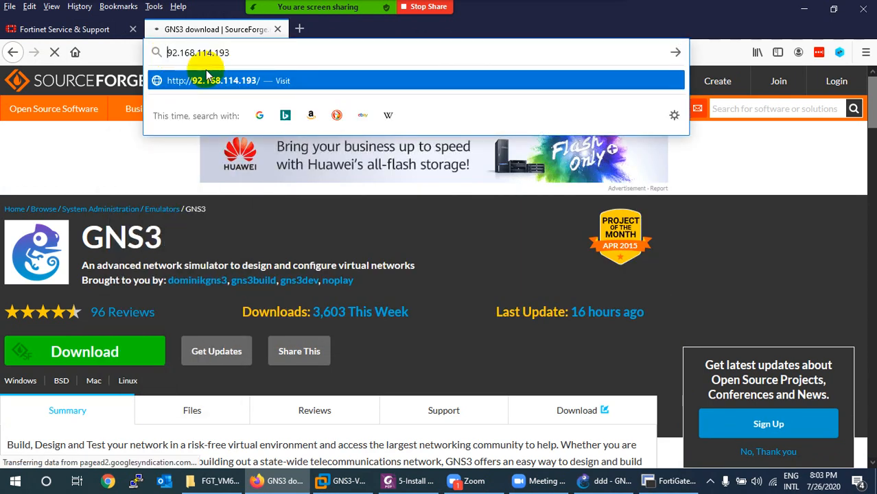
text(1)
key(Return)
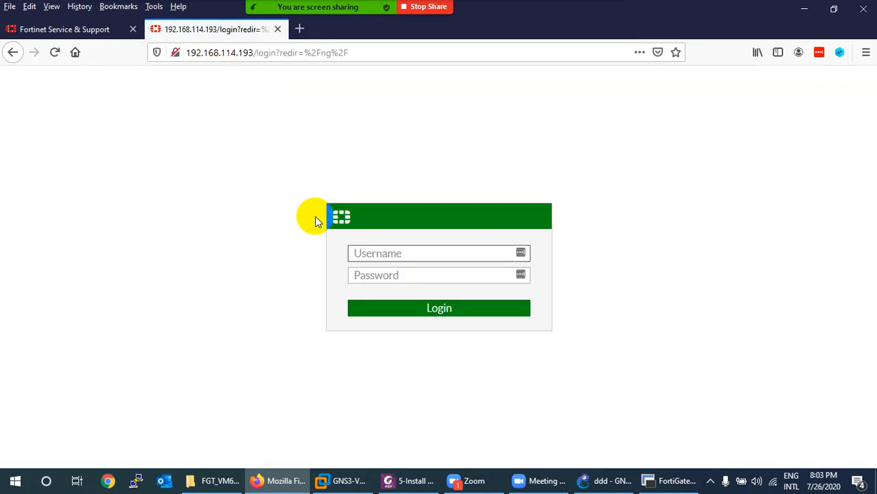
- After a look at the GNS3 topology and network status, log in to the FortiGate web interface as admin with the account password, without saving the login in Firefox
click(603, 480)
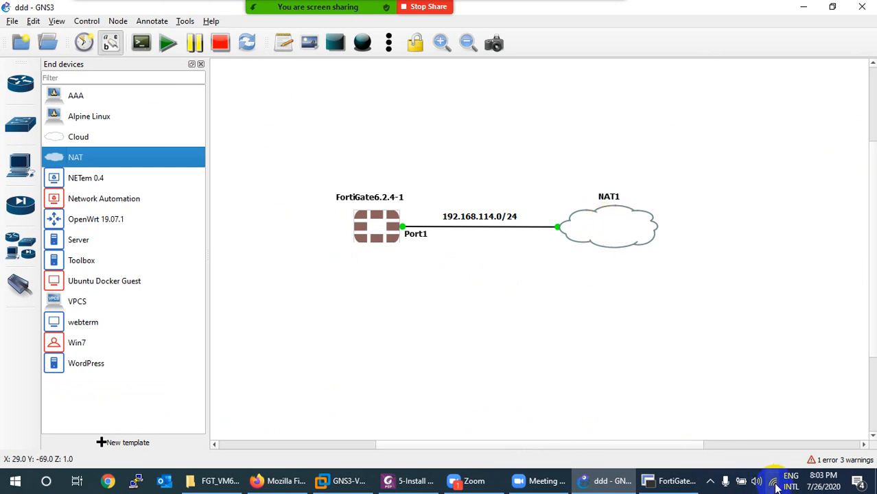
mouse_move(776, 484)
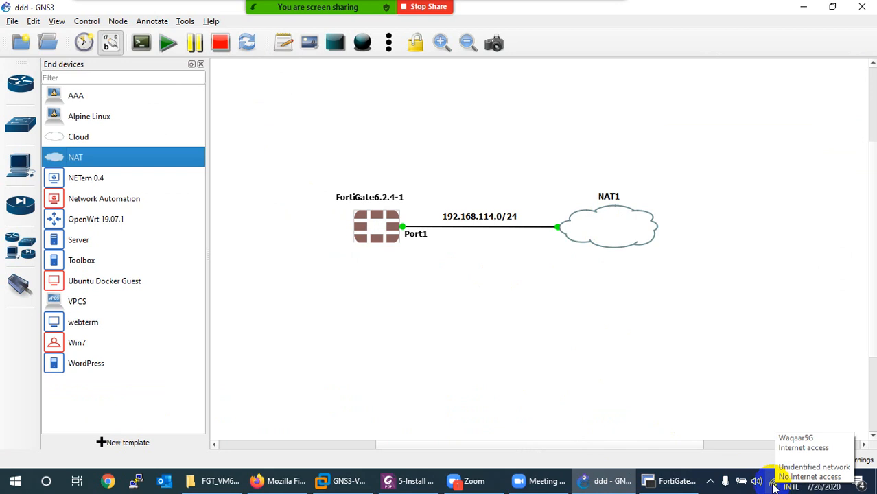
click(282, 487)
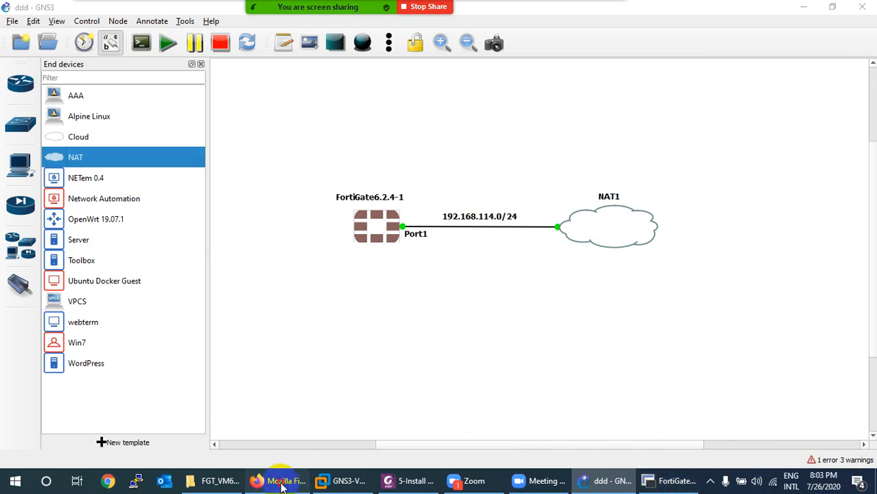
text(admin)
click(360, 273)
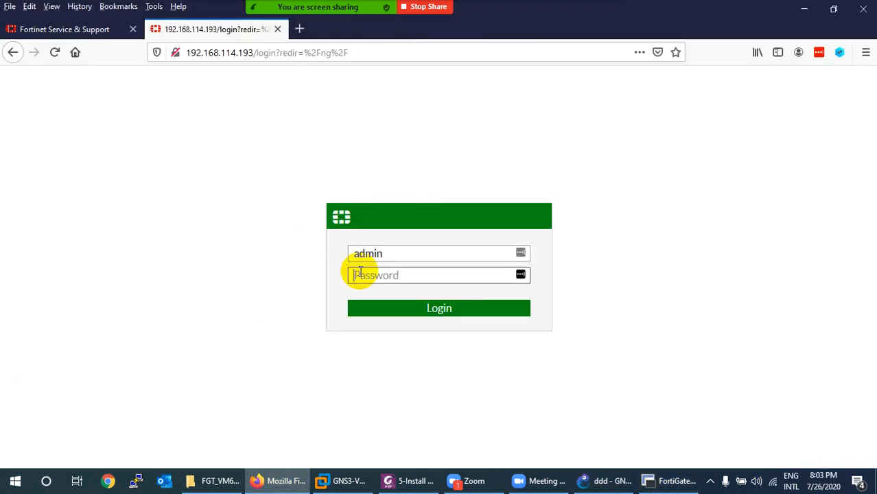
key(Return)
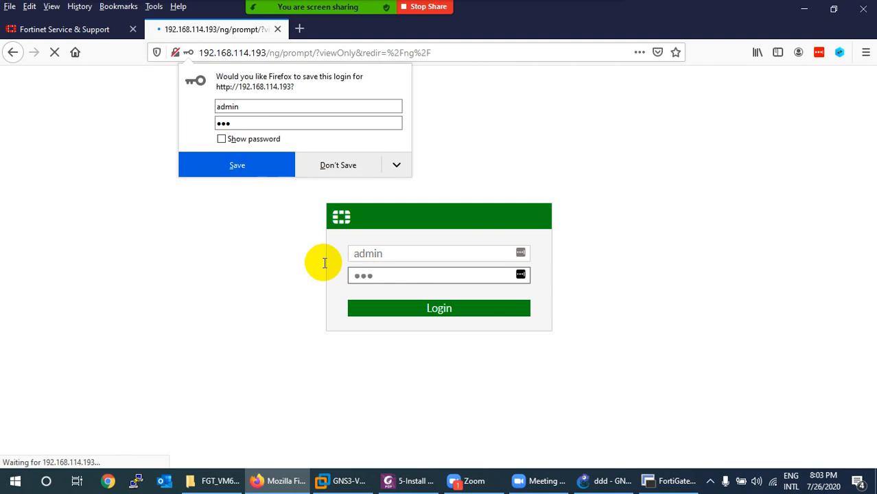
click(334, 170)
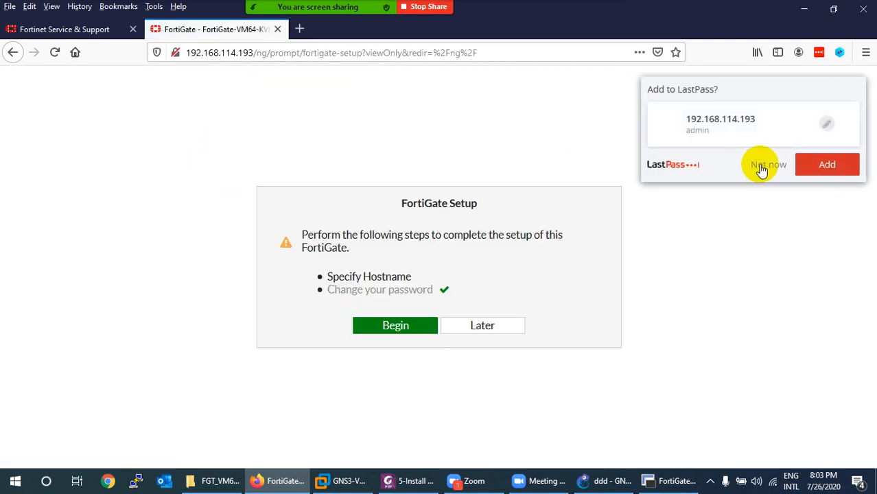
- Decline saving the login to LastPass, postpone the FortiGate Setup, and highlight the hostname in the dashboard header
click(767, 165)
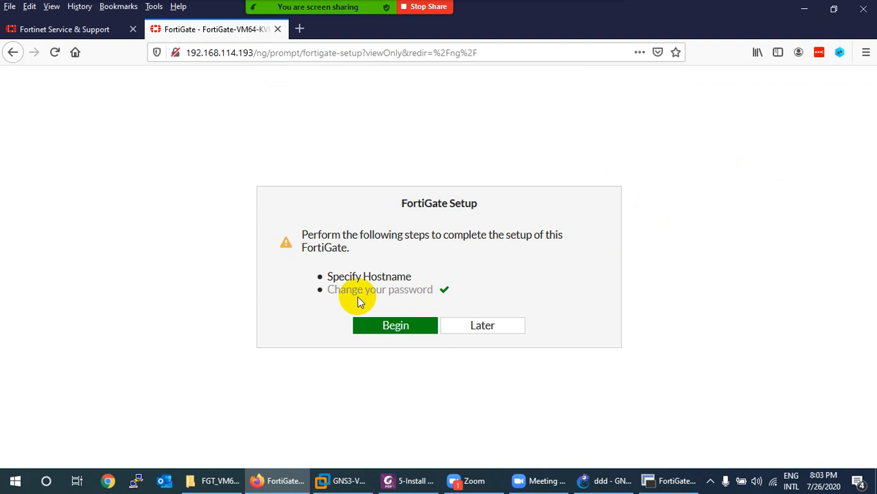
click(483, 326)
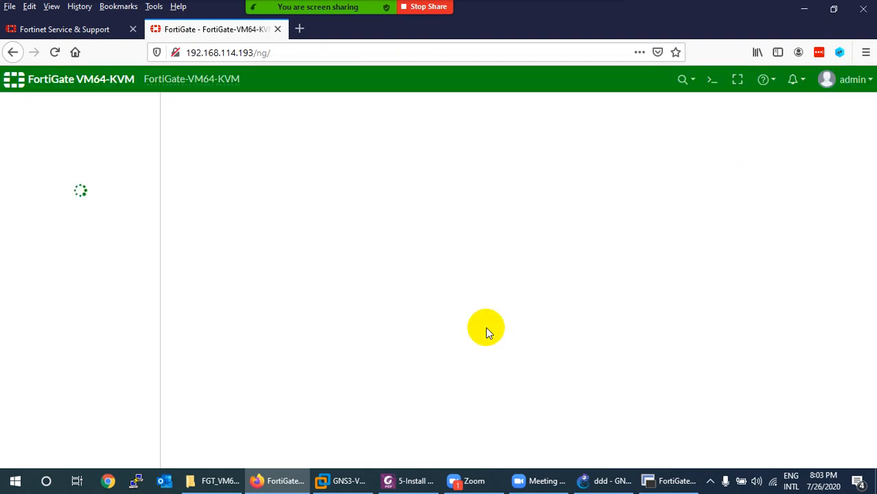
drag(148, 79, 231, 86)
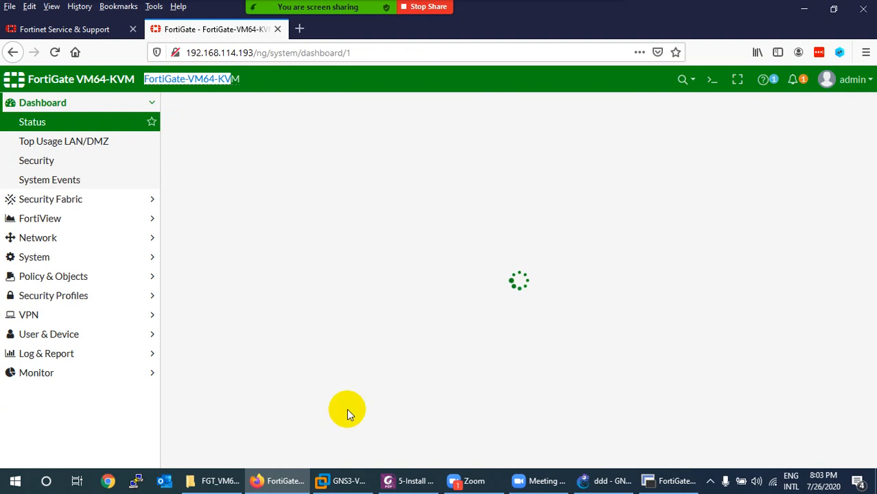
- Switch to the FortiGate in GNS3 PDF guide in Foxit PhantomPDF and review the pages on installing the appliance from the GNS3 server
click(406, 479)
scroll(373, 296, down, 5)
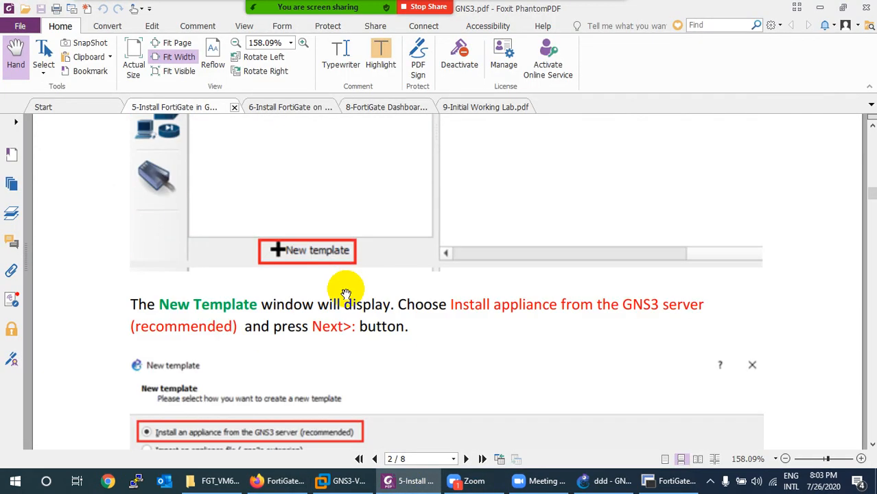
scroll(339, 288, down, 3)
scroll(295, 261, down, 8)
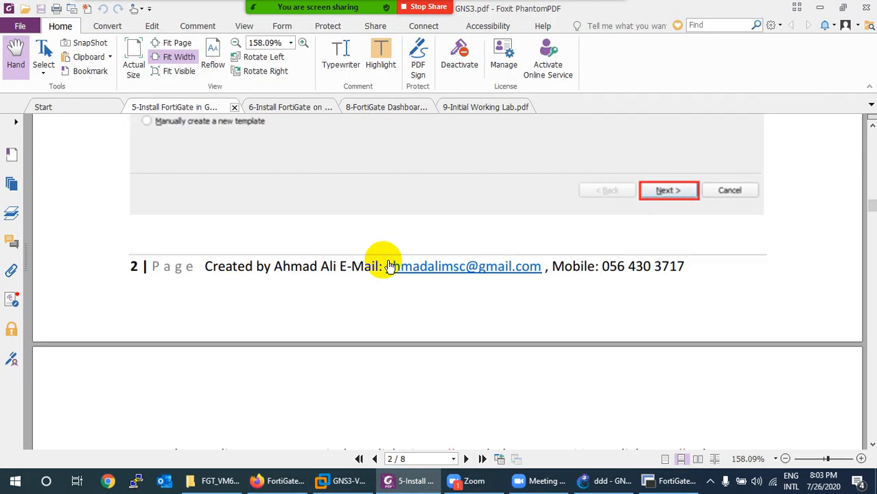
scroll(254, 304, down, 3)
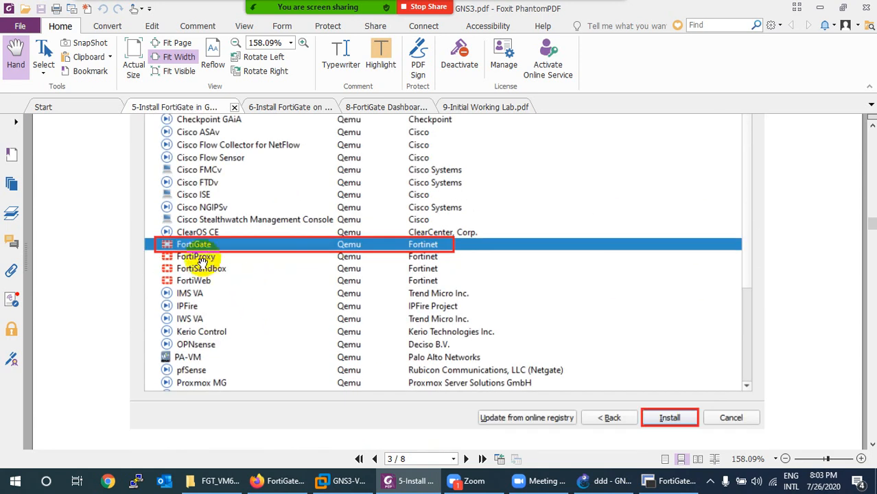
scroll(231, 255, down, 5)
scroll(609, 286, down, 10)
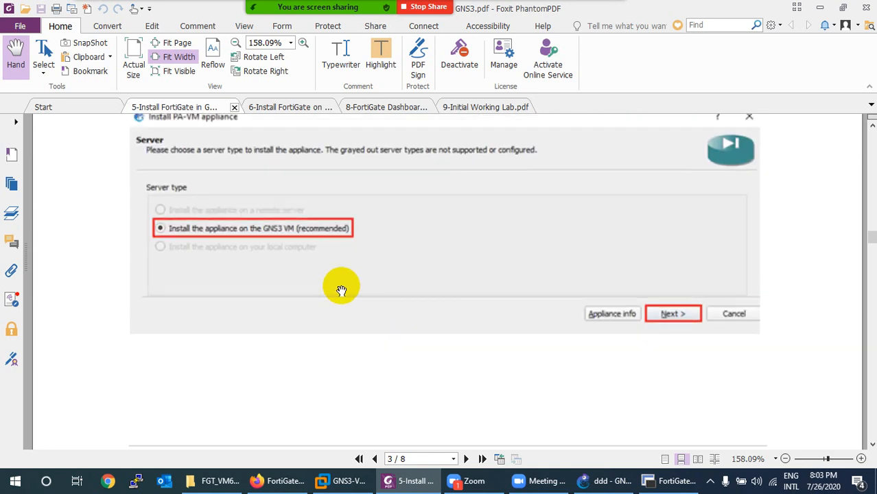
scroll(374, 307, down, 12)
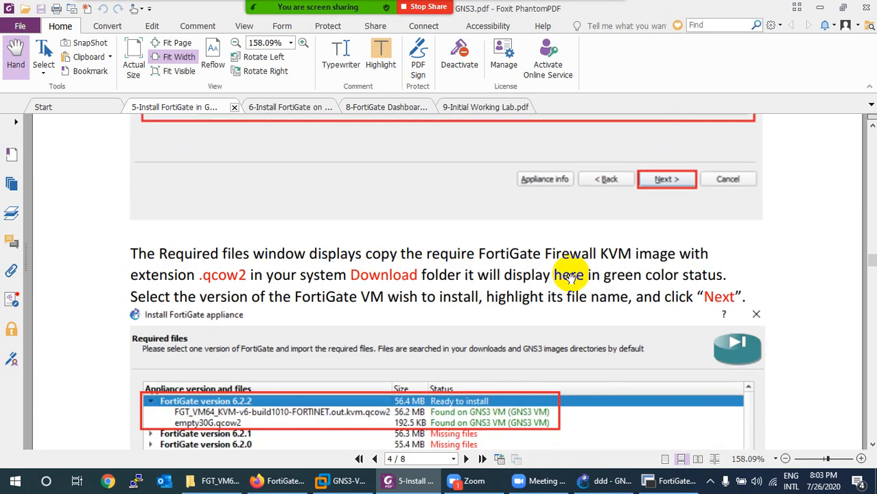
scroll(303, 231, down, 3)
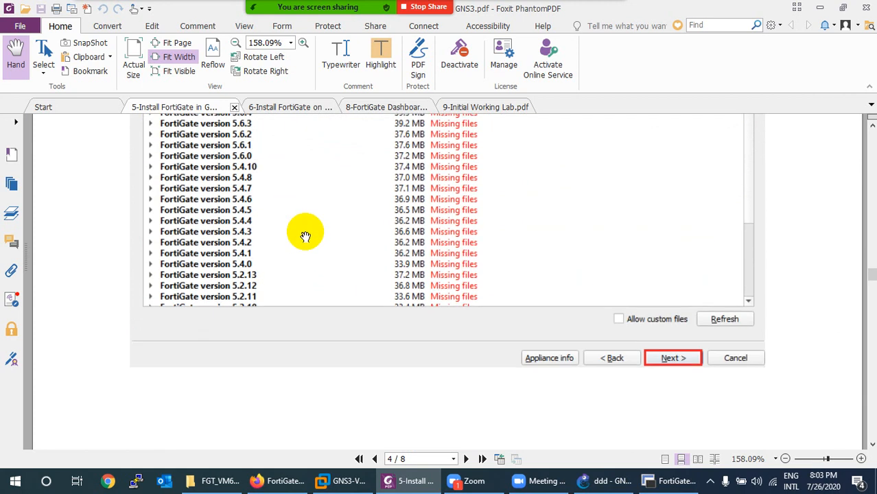
scroll(615, 347, down, 3)
scroll(458, 298, down, 10)
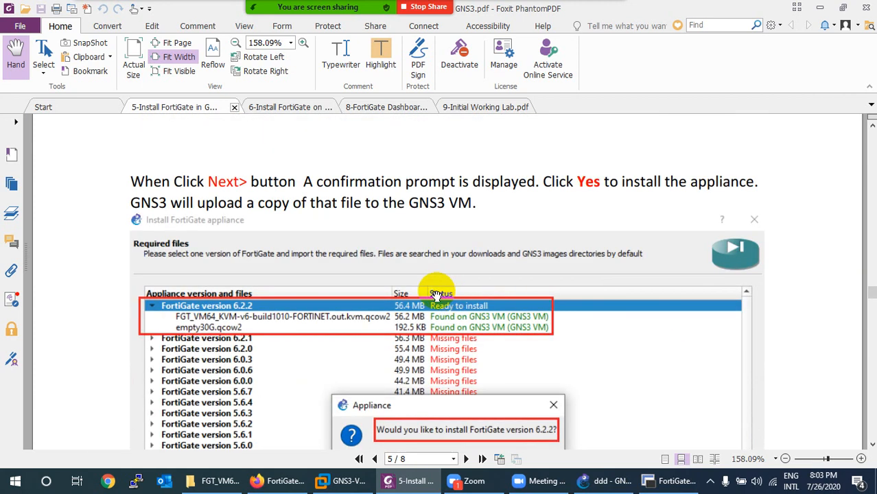
scroll(461, 274, down, 15)
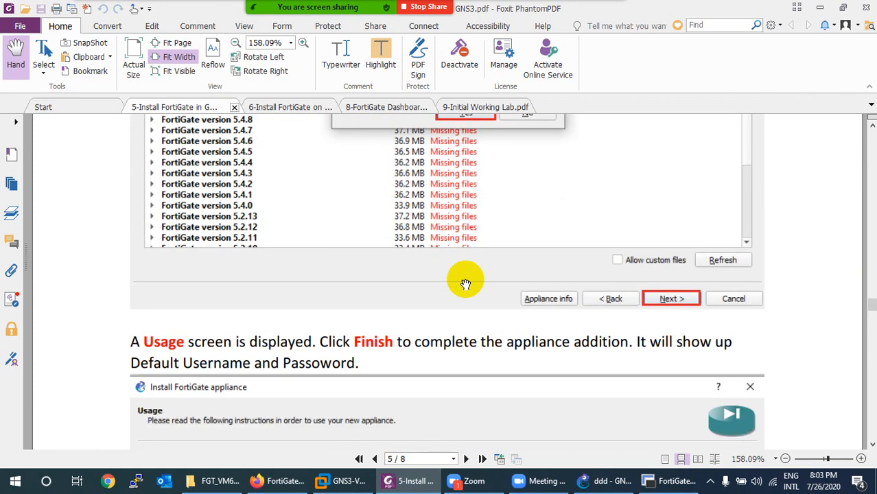
scroll(343, 219, down, 10)
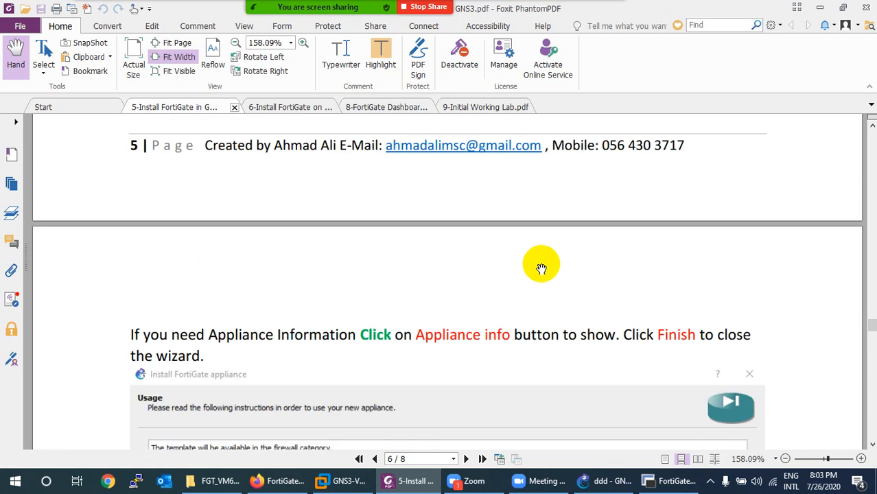
scroll(303, 208, down, 10)
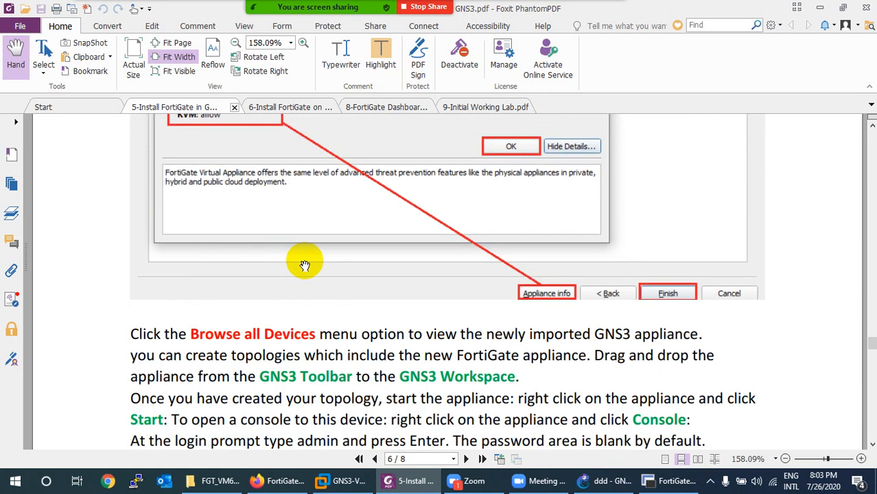
- Review the guide's pages on console login, the diagnose ip address list command and web access, then return to the FortiGate dashboard in Firefox
scroll(425, 293, down, 3)
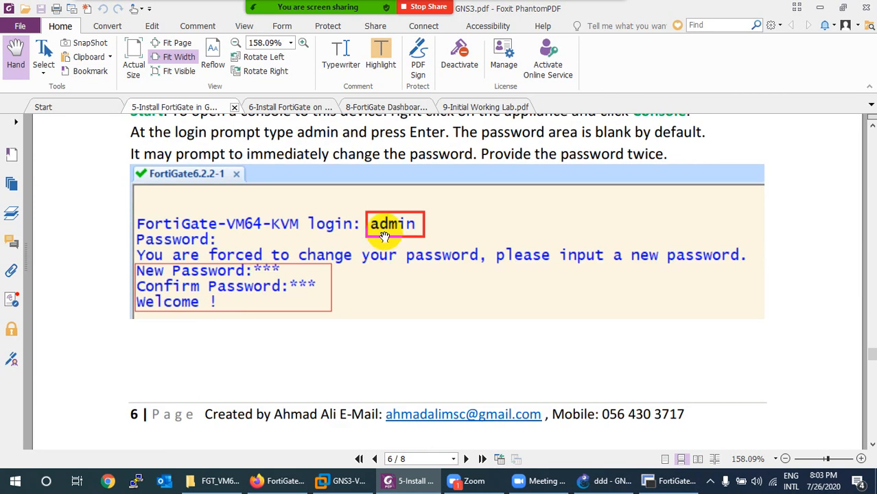
scroll(276, 285, down, 9)
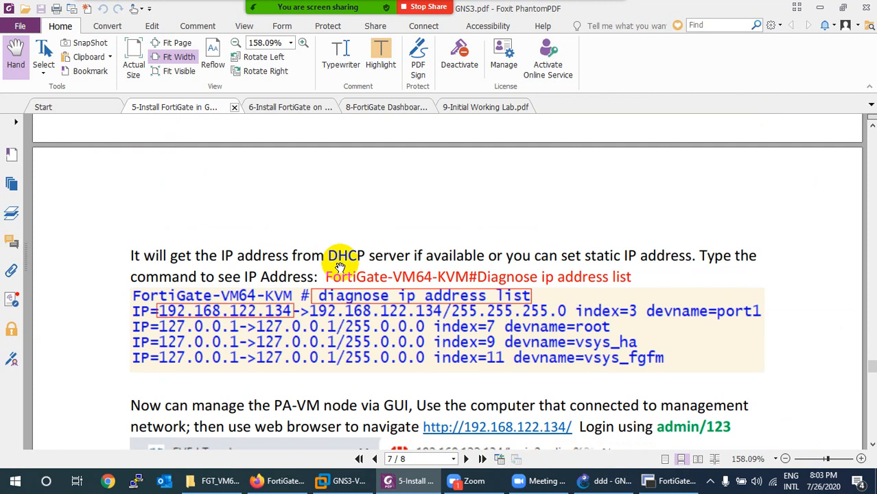
scroll(339, 267, down, 3)
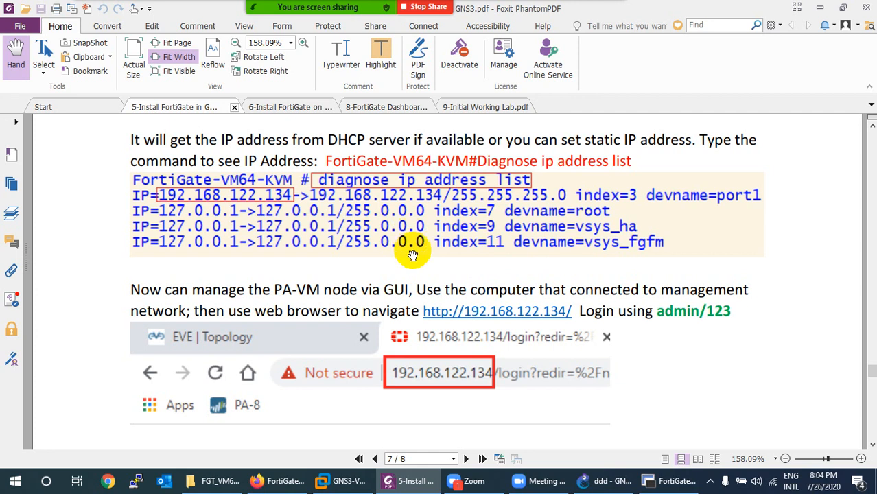
scroll(412, 256, down, 15)
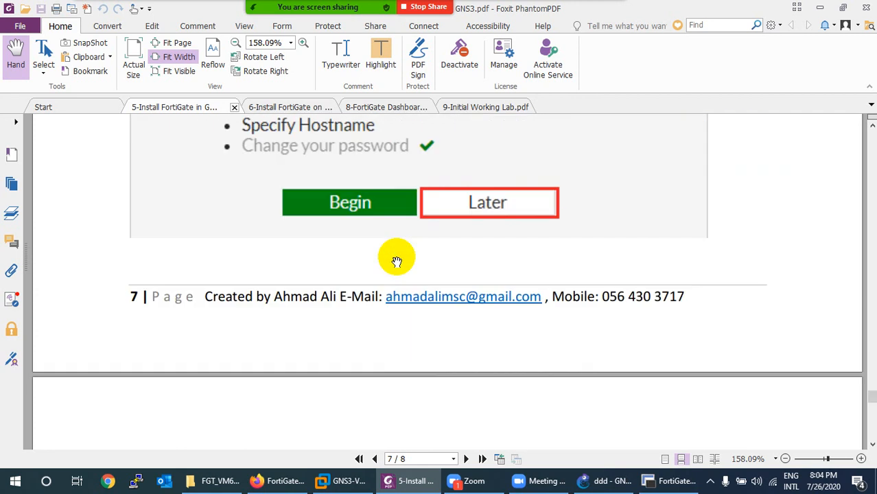
scroll(397, 261, down, 15)
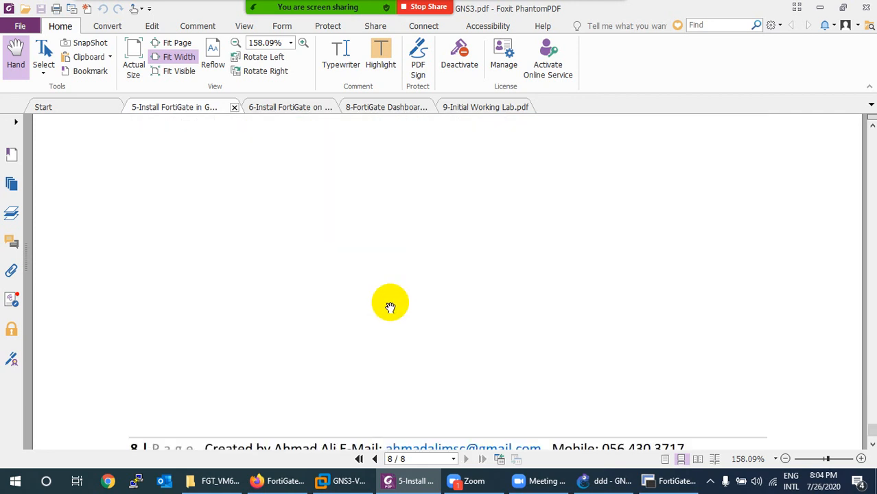
scroll(481, 357, down, 3)
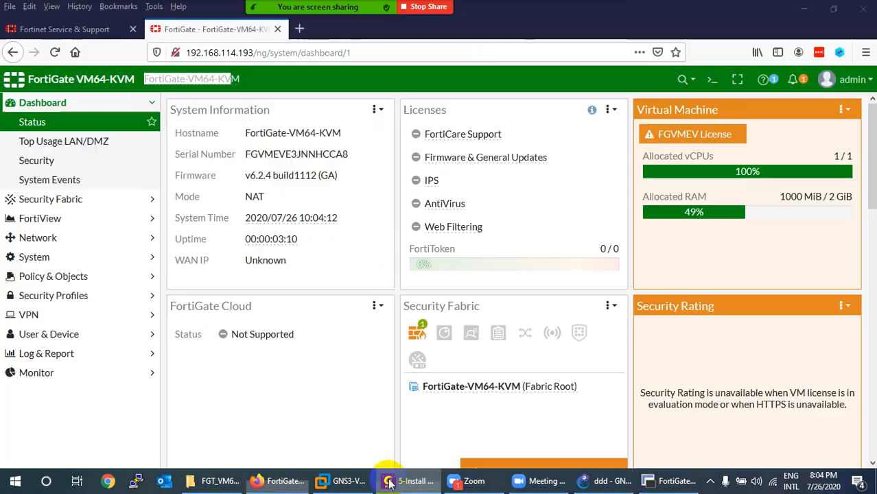
click(391, 481)
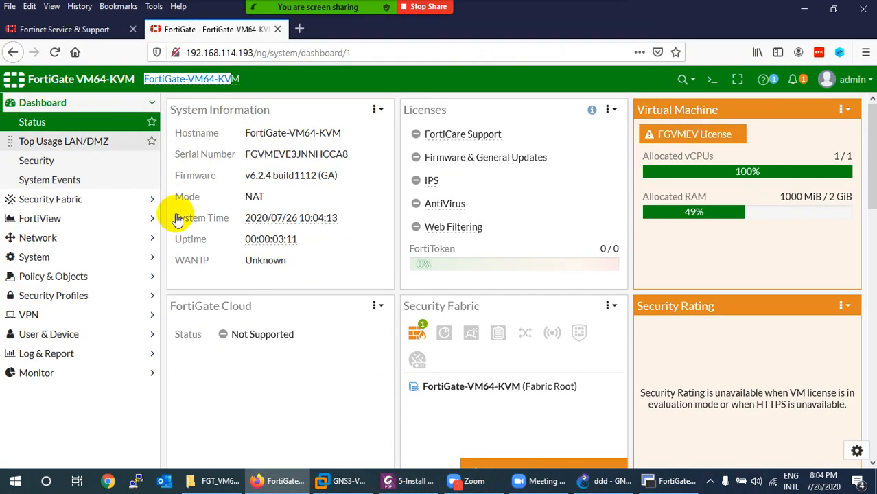
- Switch to the GNS3 topology and show the hidden system tray icons
click(589, 484)
click(711, 483)
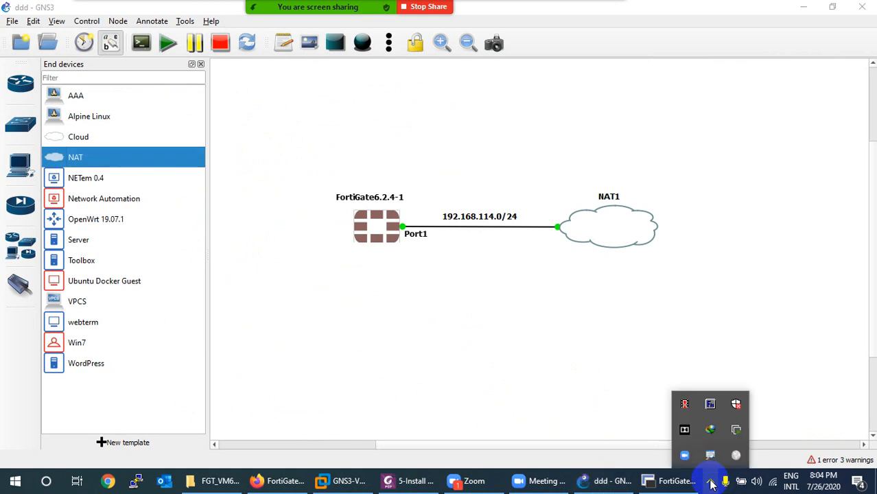